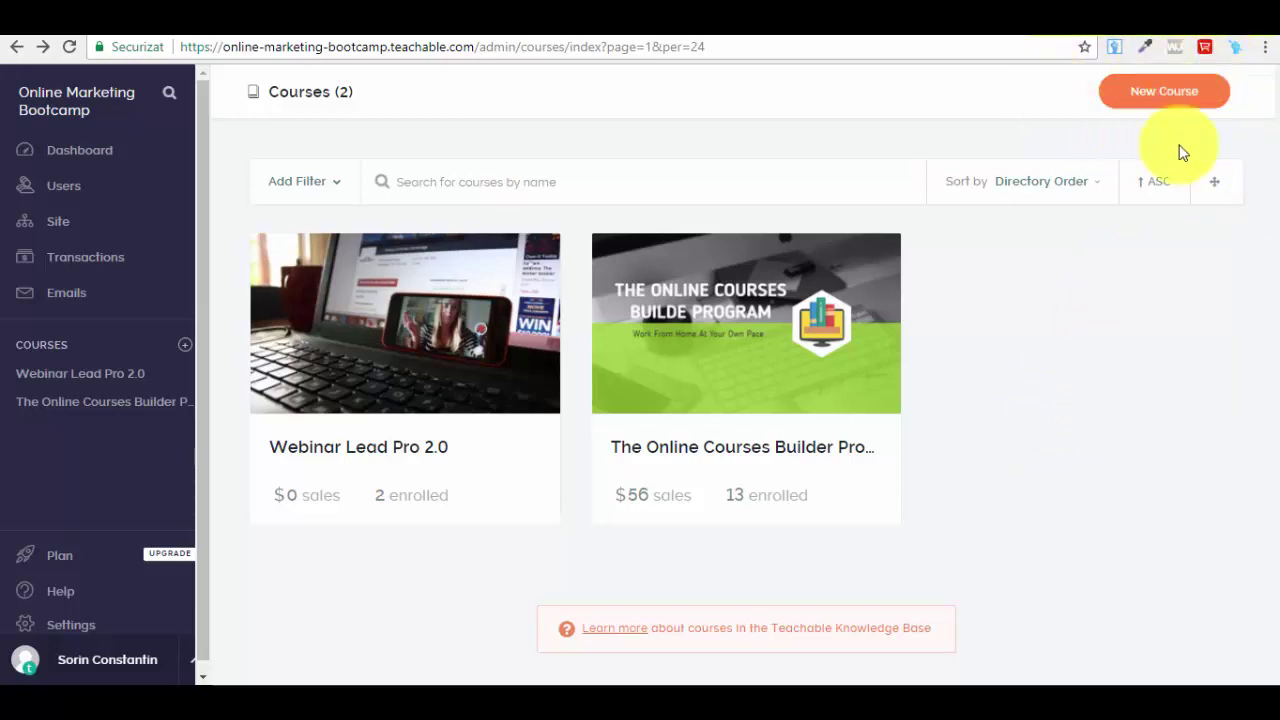
# Step: Start a new course and look over its blank information form
pyautogui.click(1163, 92)
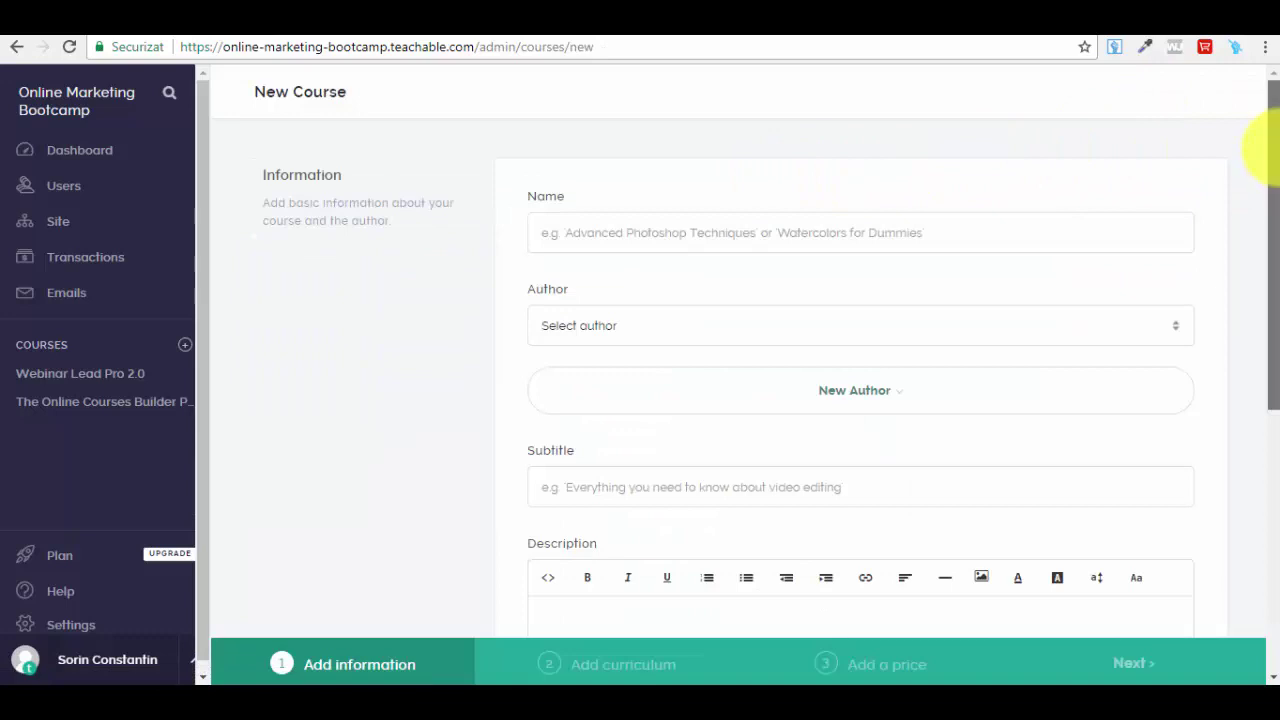
pyautogui.moveTo(1270, 150)
pyautogui.mouseDown()
pyautogui.moveTo(1257, 443)
pyautogui.moveTo(1266, 150)
pyautogui.mouseUp()
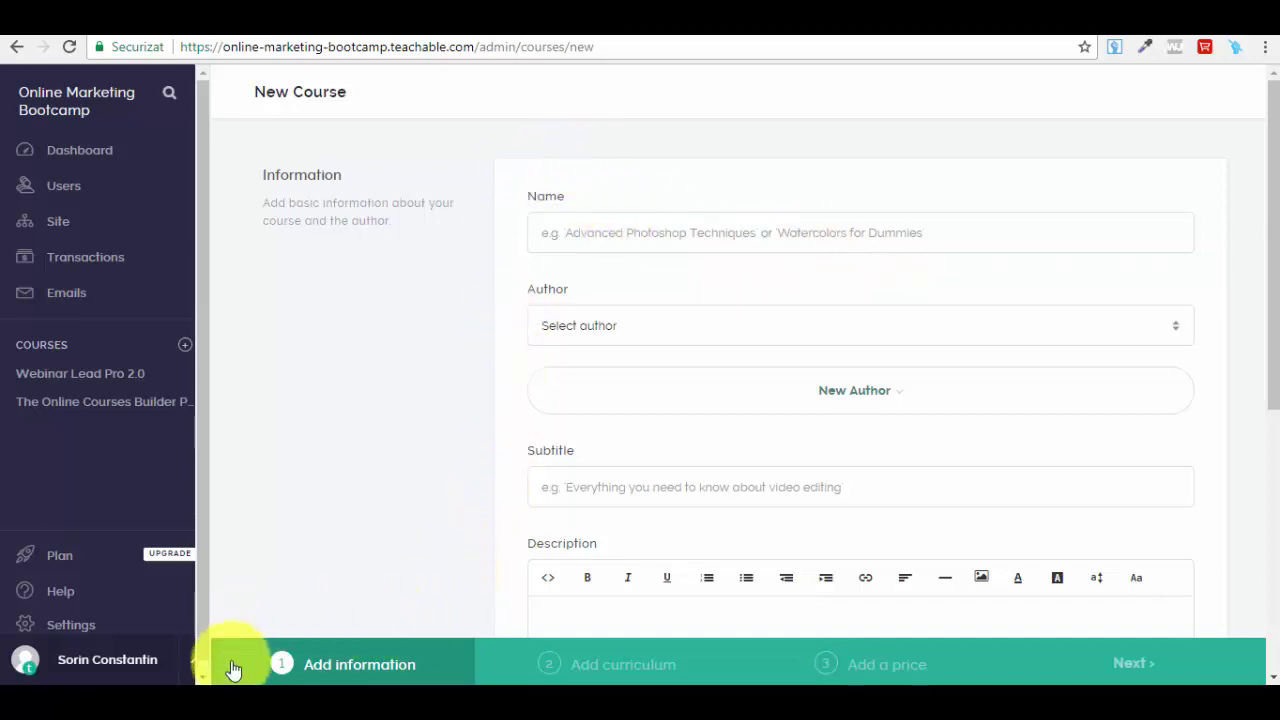
pyautogui.moveTo(1271, 265); pyautogui.dragTo(1230, 315)
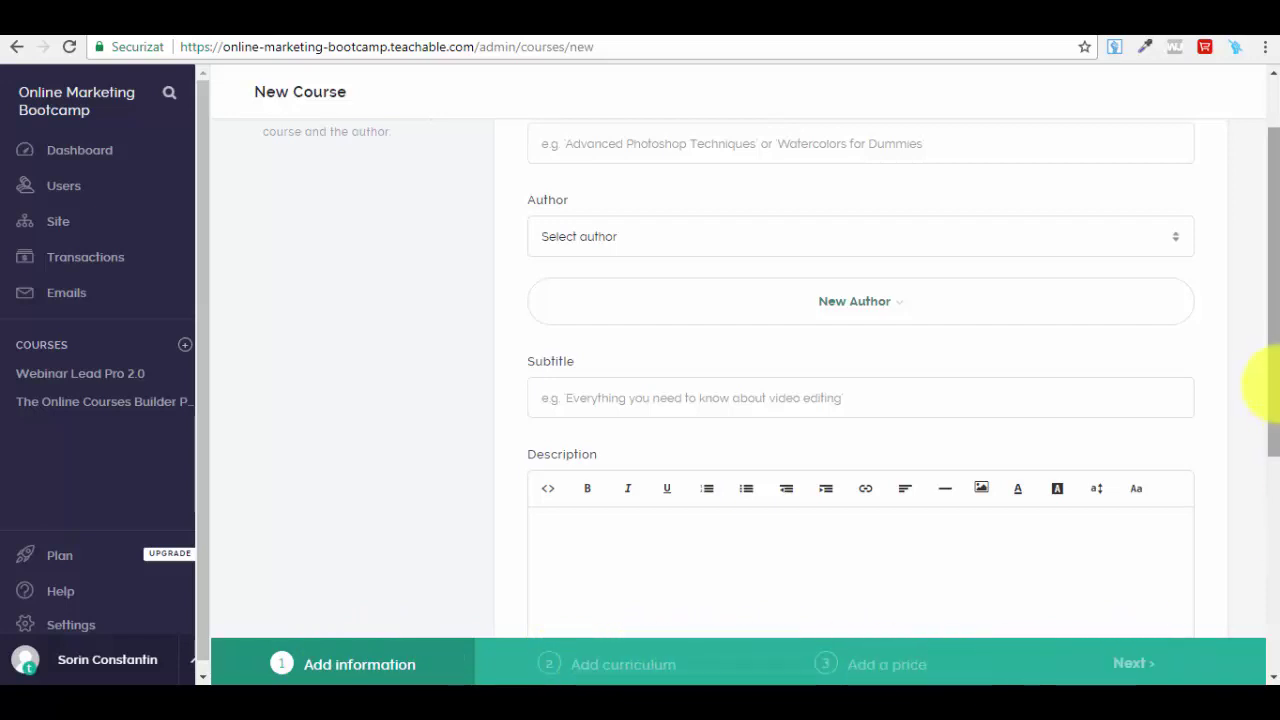
pyautogui.moveTo(1258, 386); pyautogui.dragTo(1258, 198)
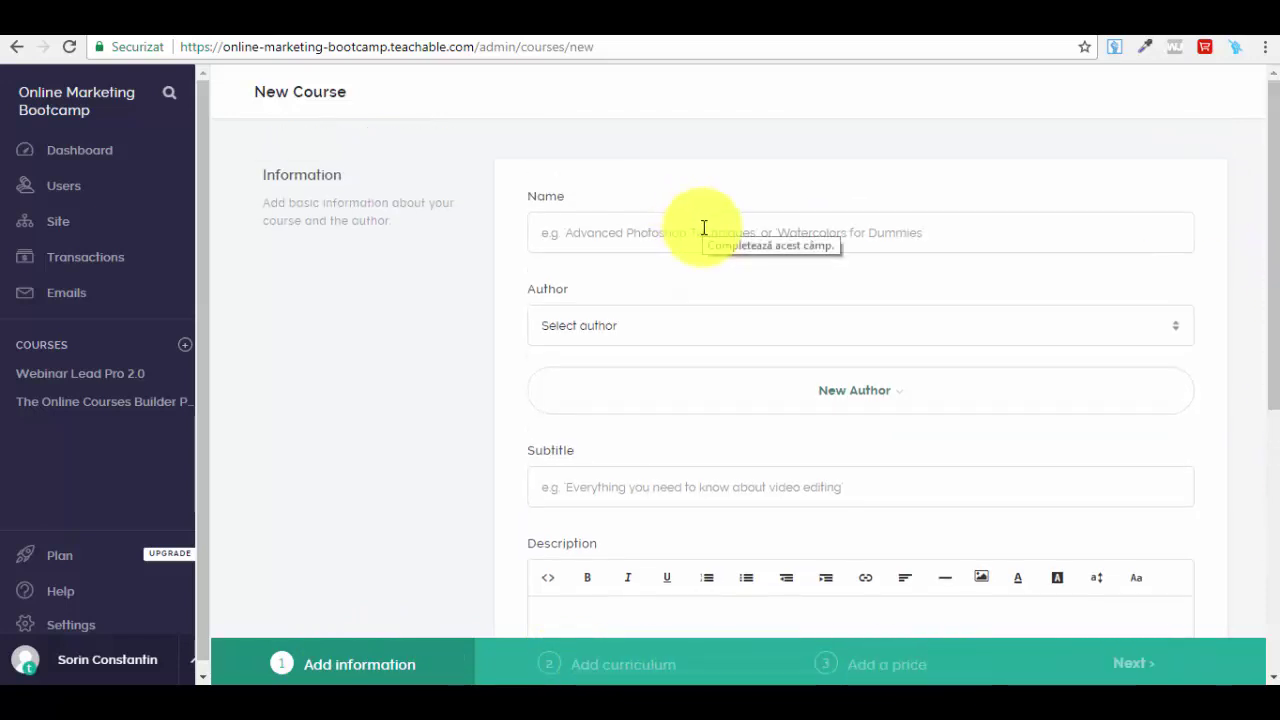
# Step: Name the course "Test 2" and assign the first listed existing author to it
pyautogui.click(704, 229)
pyautogui.write('Test')
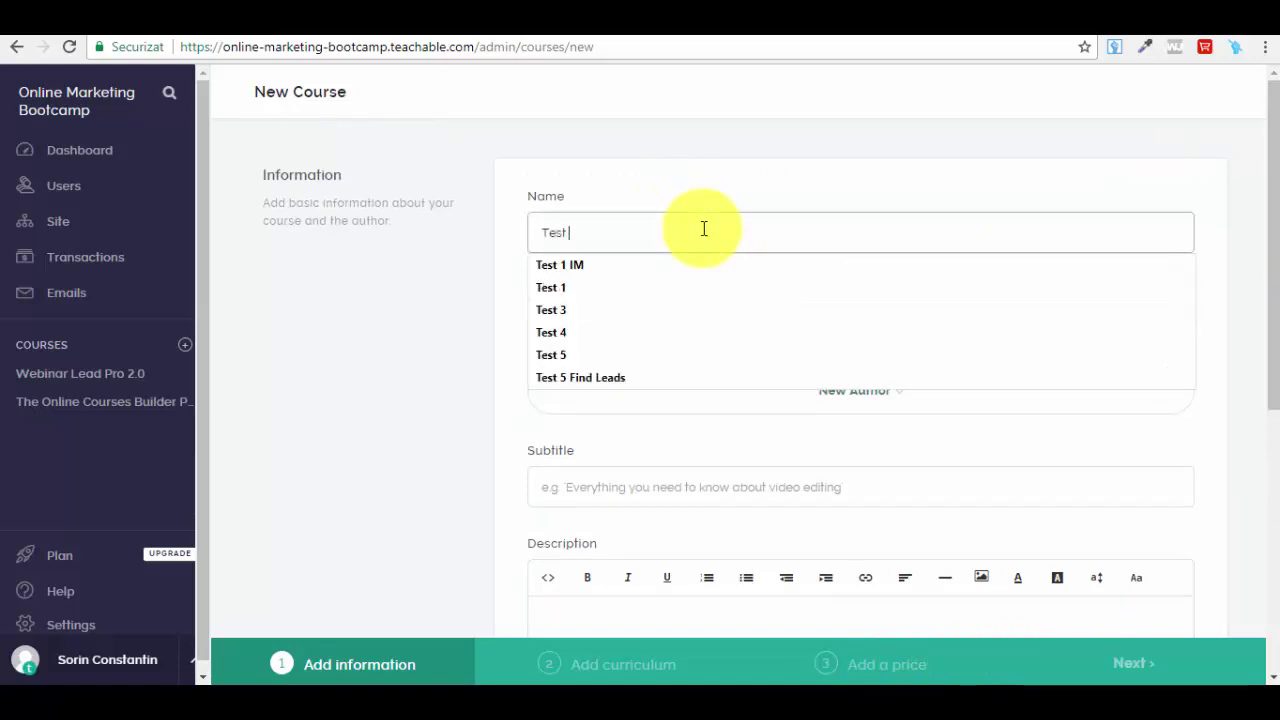
pyautogui.write(' 2')
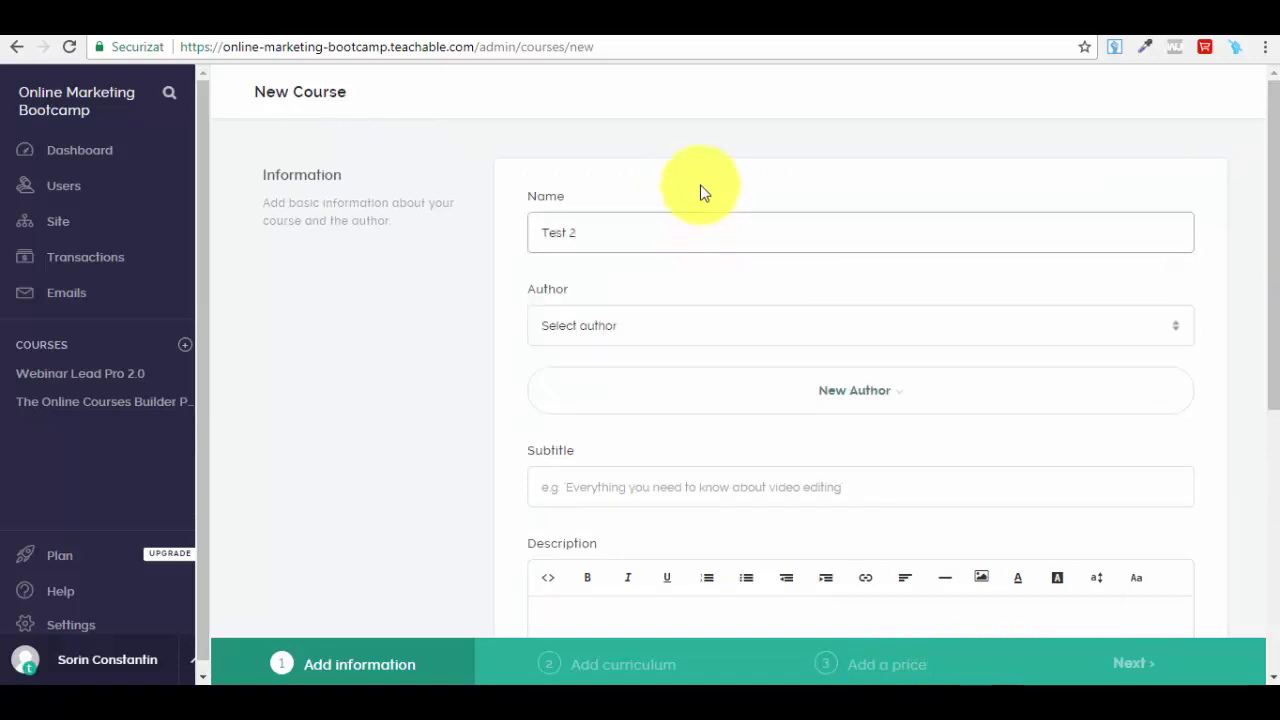
pyautogui.click(654, 324)
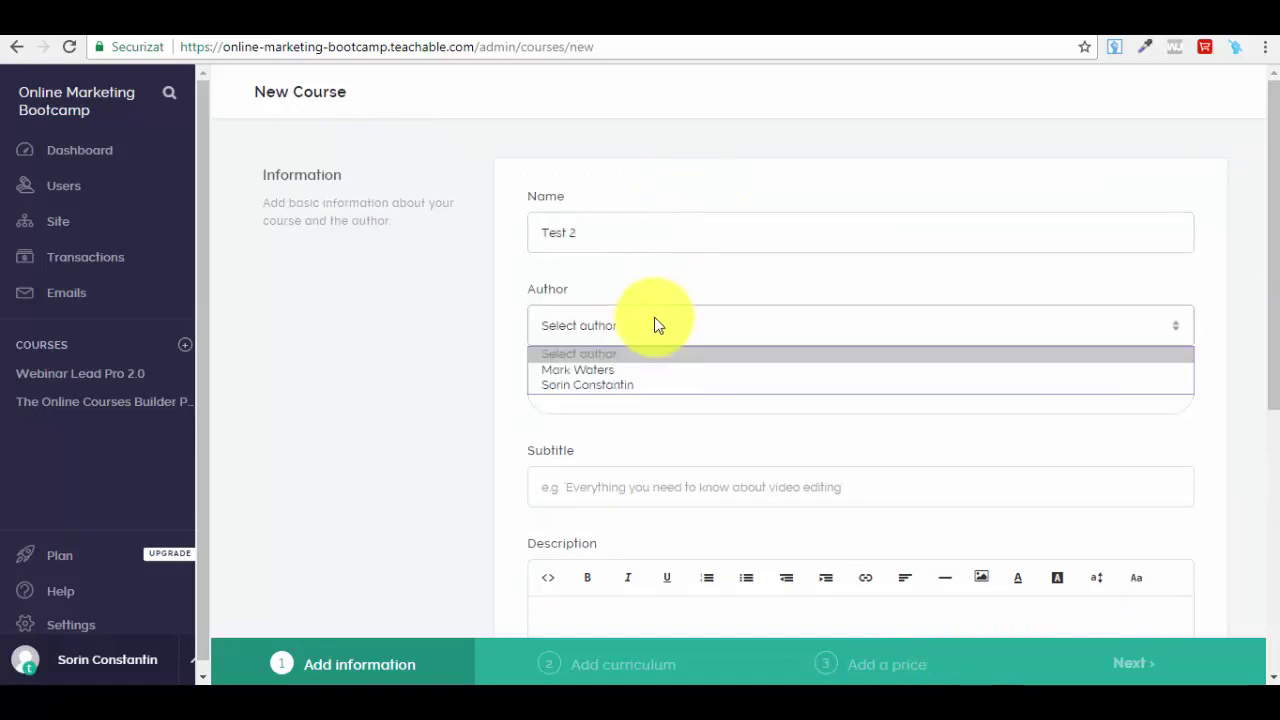
pyautogui.click(622, 372)
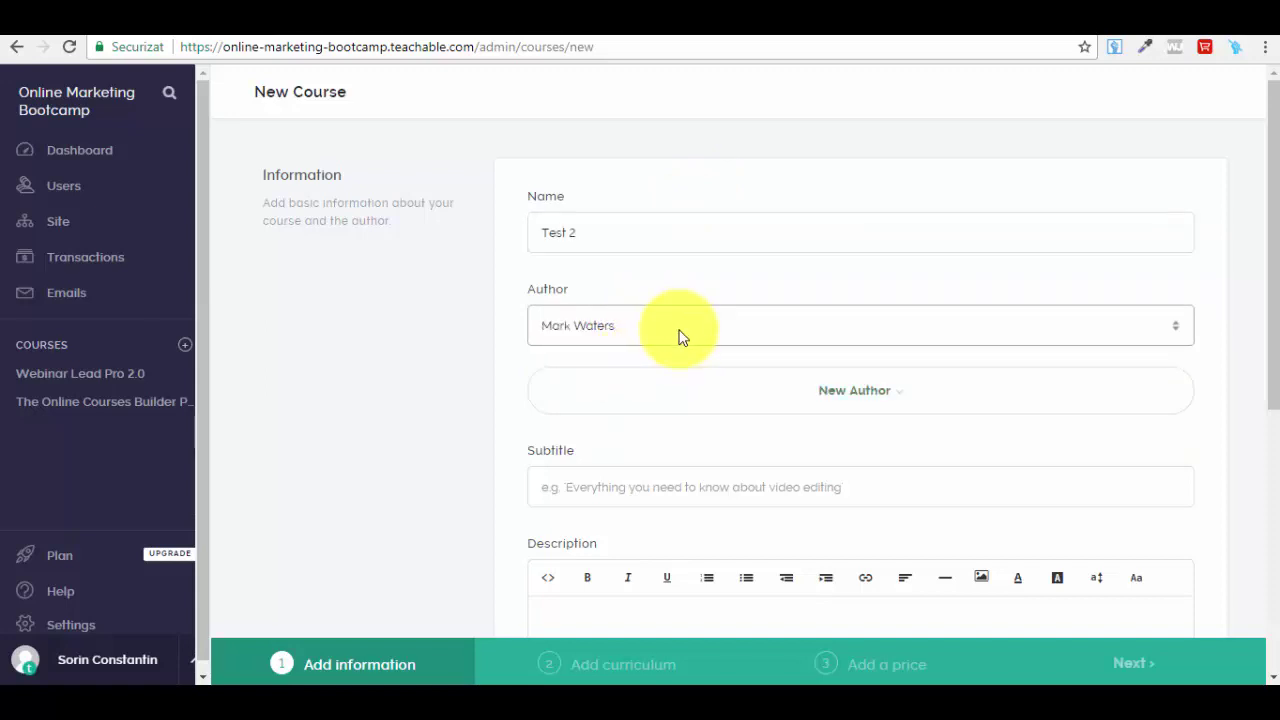
pyautogui.click(888, 396)
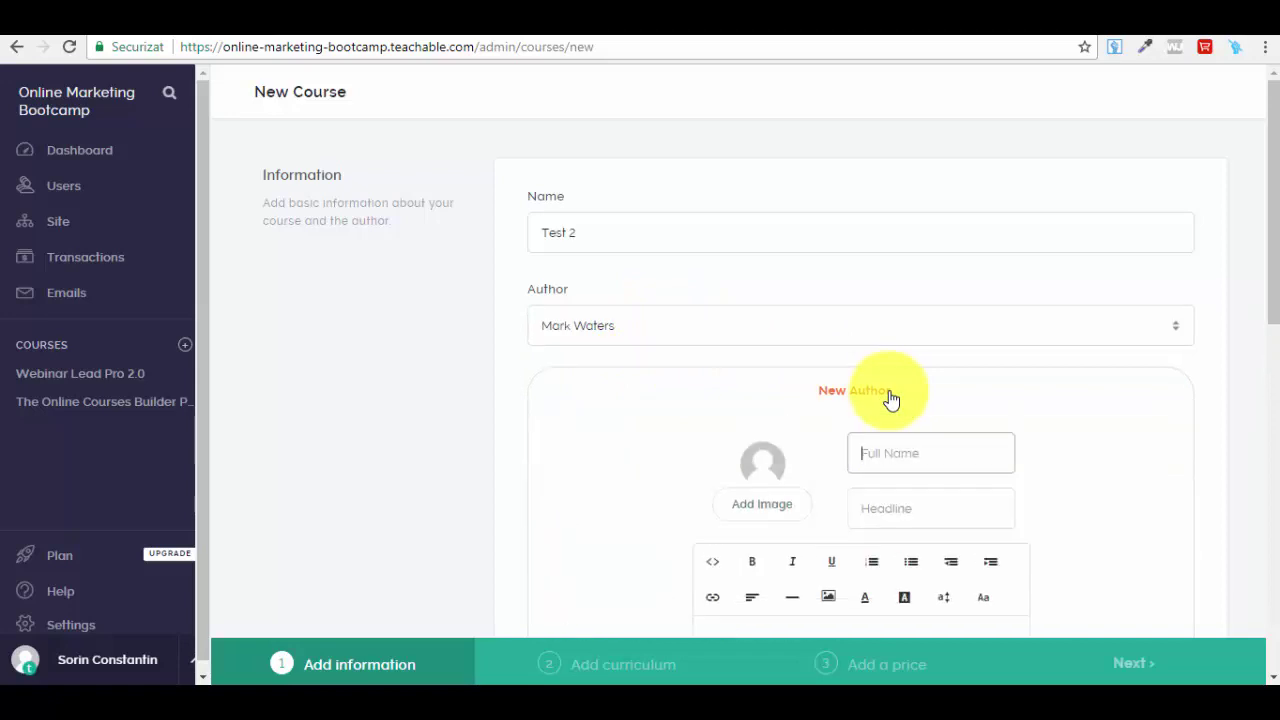
pyautogui.moveTo(1262, 251); pyautogui.dragTo(1262, 290)
pyautogui.click(874, 186)
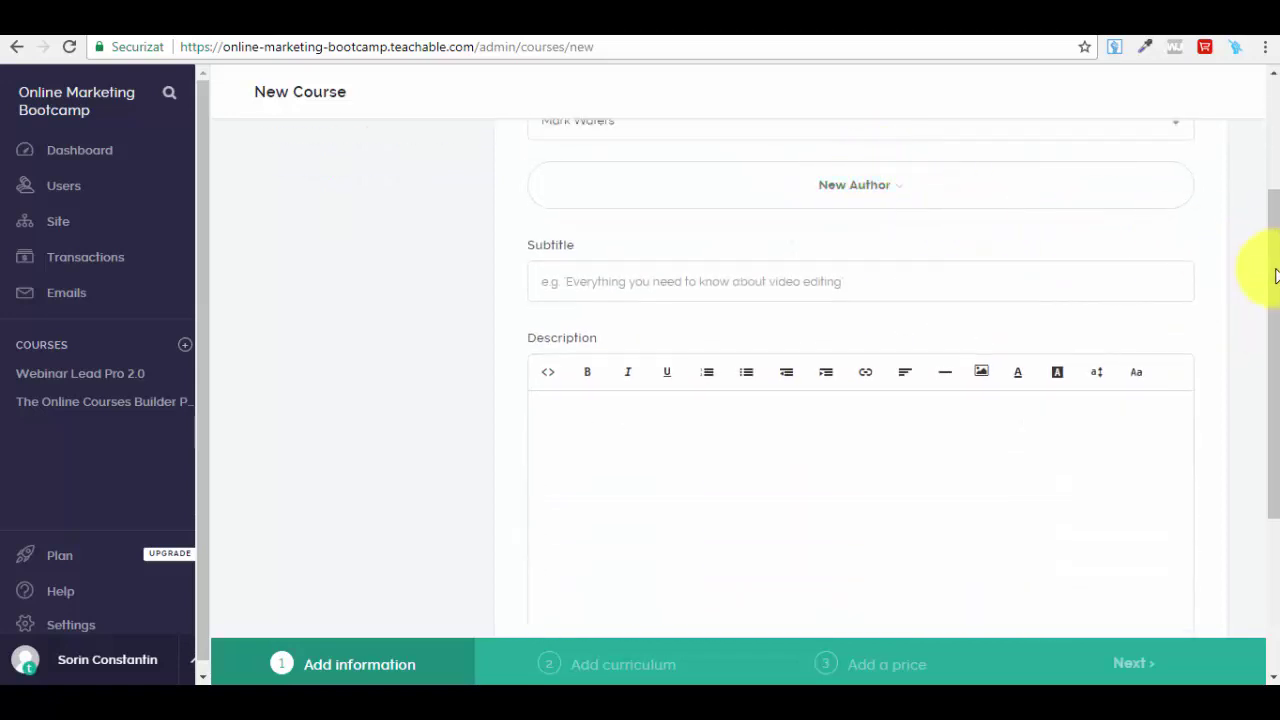
# Step: Set the course subtitle to "Test Subtitle 2" and enter "svsdfsdf" as the description
pyautogui.click(675, 286)
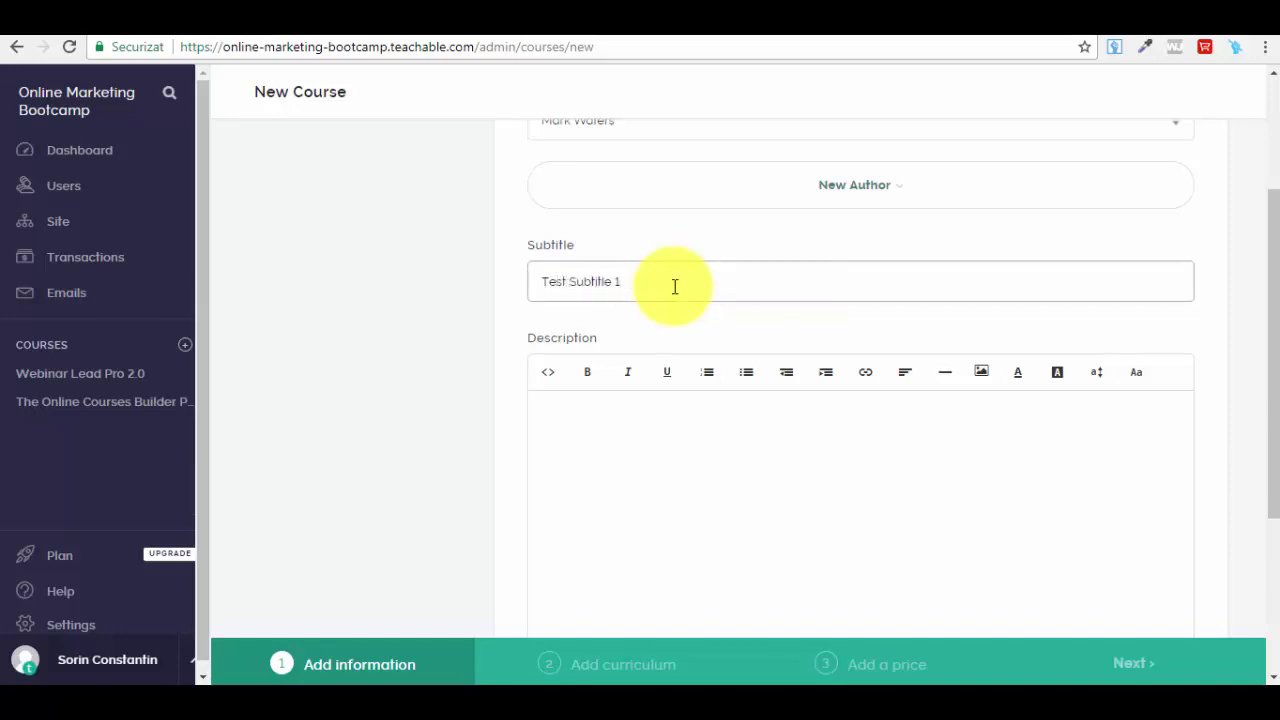
pyautogui.write('Test Subtitle 2')
pyautogui.scroll(-2, 1257, 366)
pyautogui.click(731, 363)
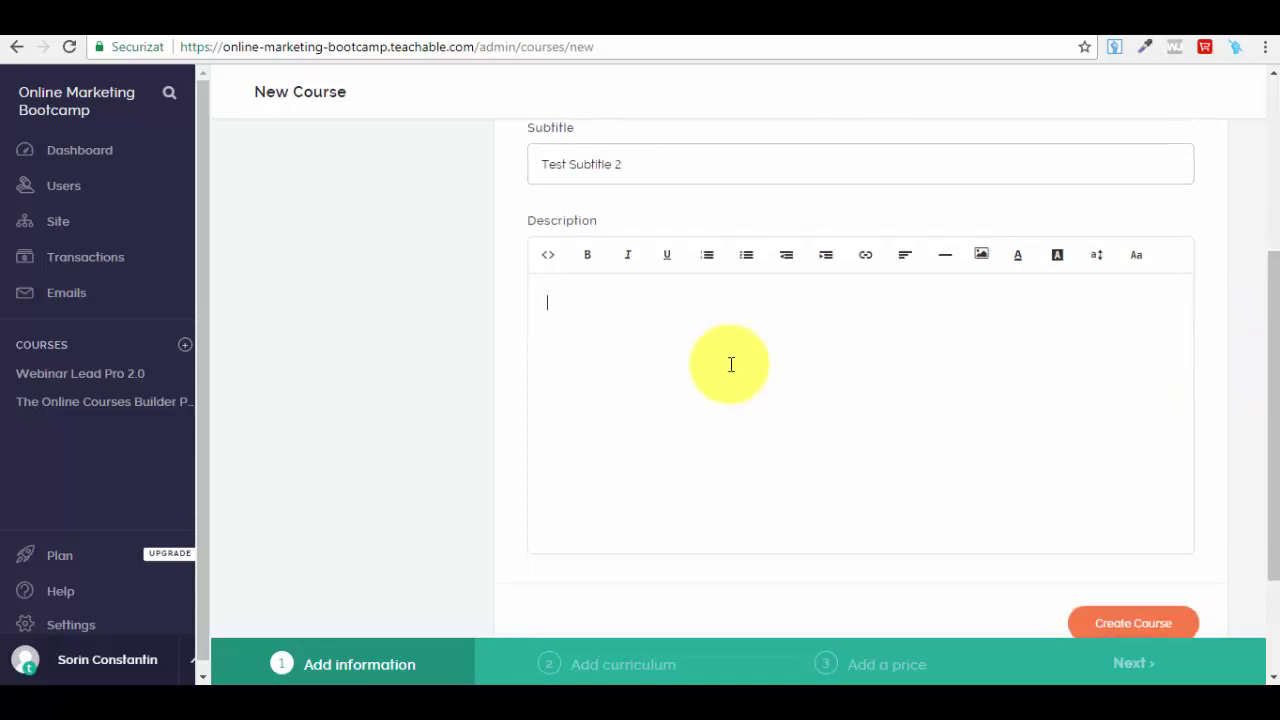
pyautogui.write('svsdfsdf')
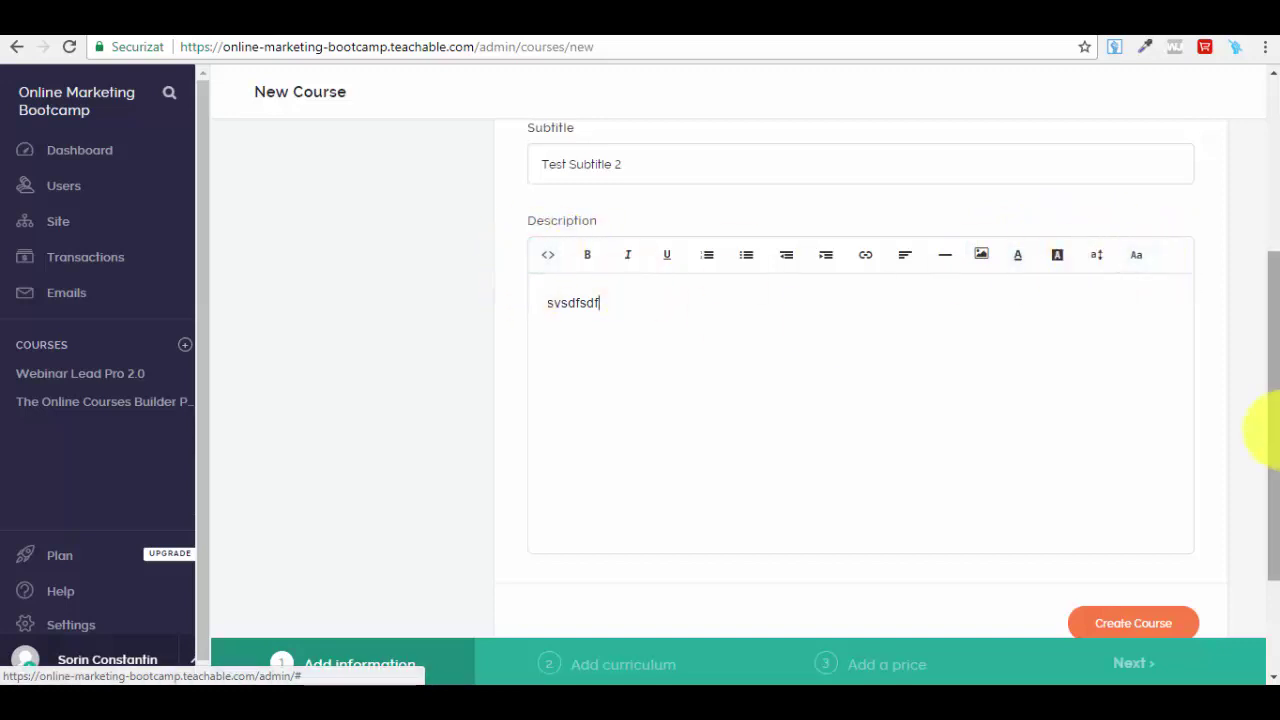
# Step: Create the course from the completed information form
pyautogui.scroll(-1, 1262, 528)
pyautogui.click(548, 193)
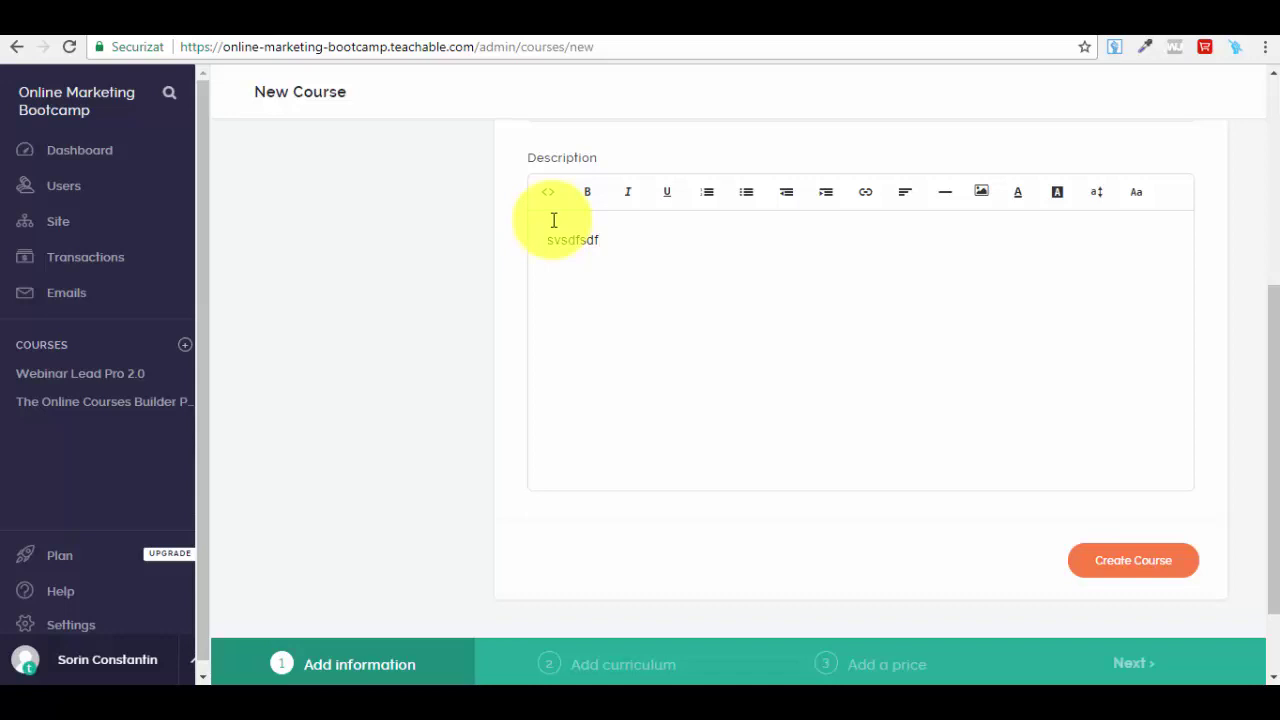
pyautogui.scroll(1, 1257, 423)
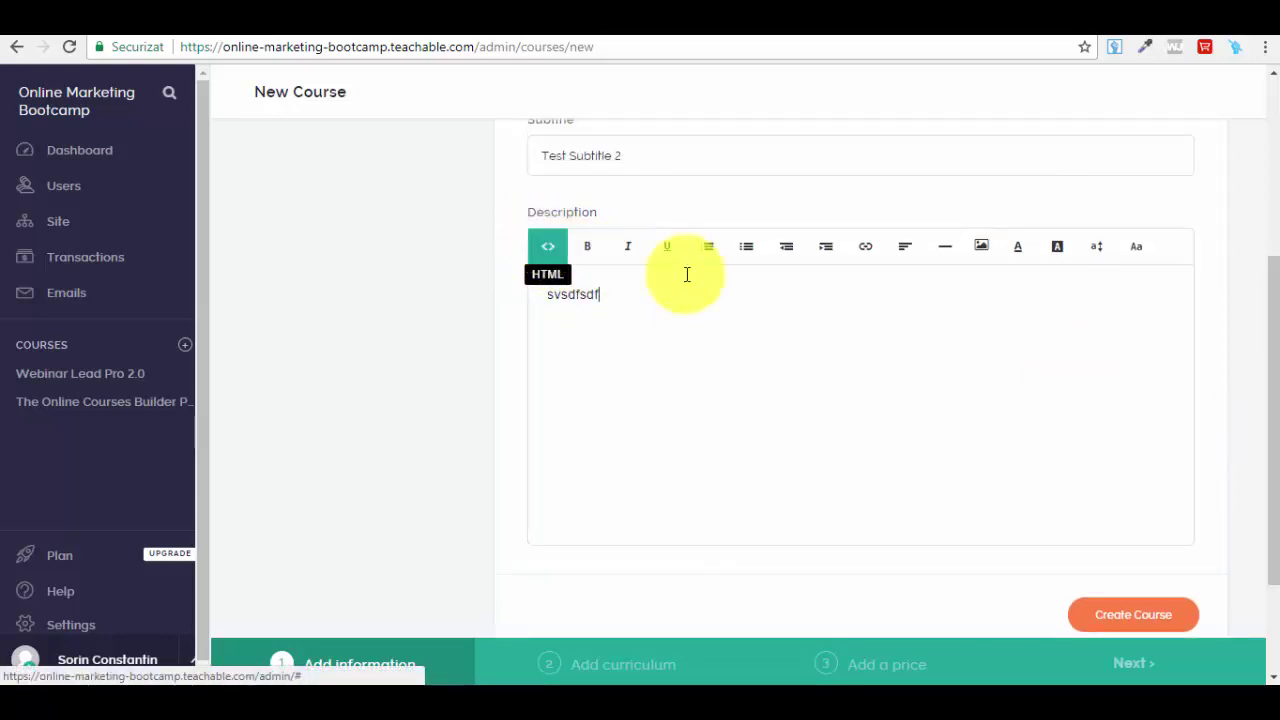
pyautogui.scroll(-3, 1257, 400)
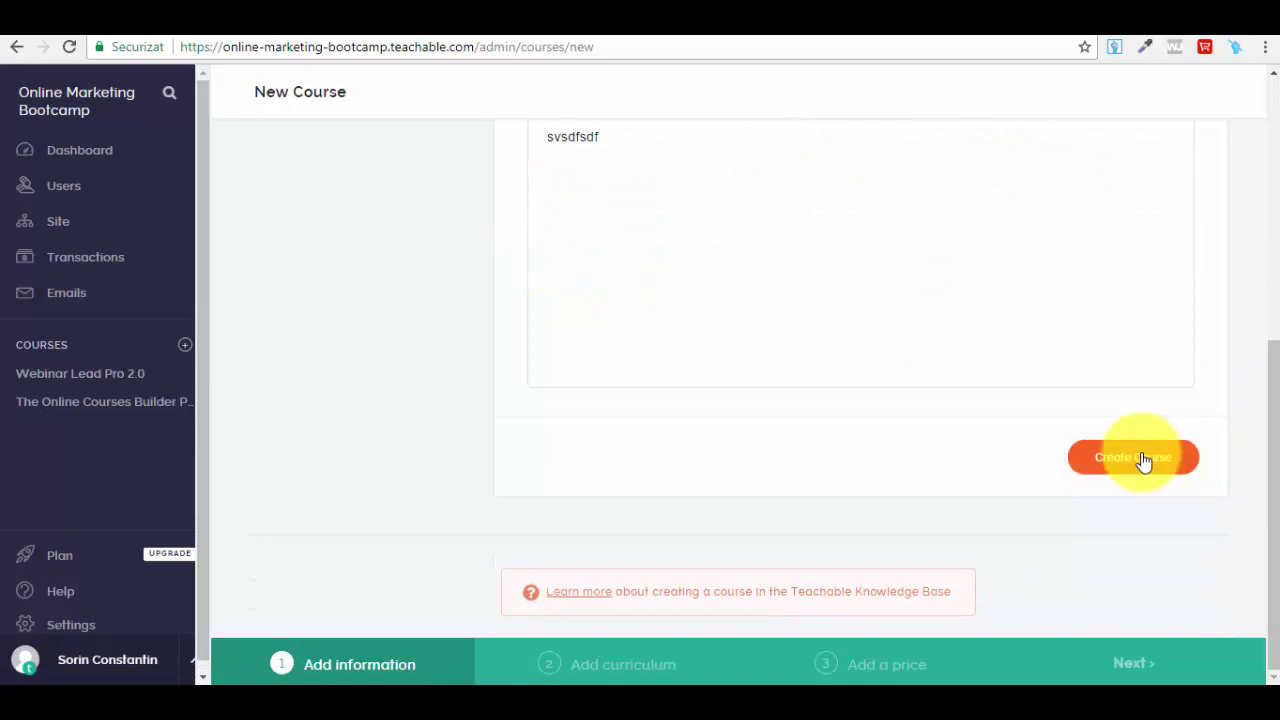
pyautogui.click(1143, 459)
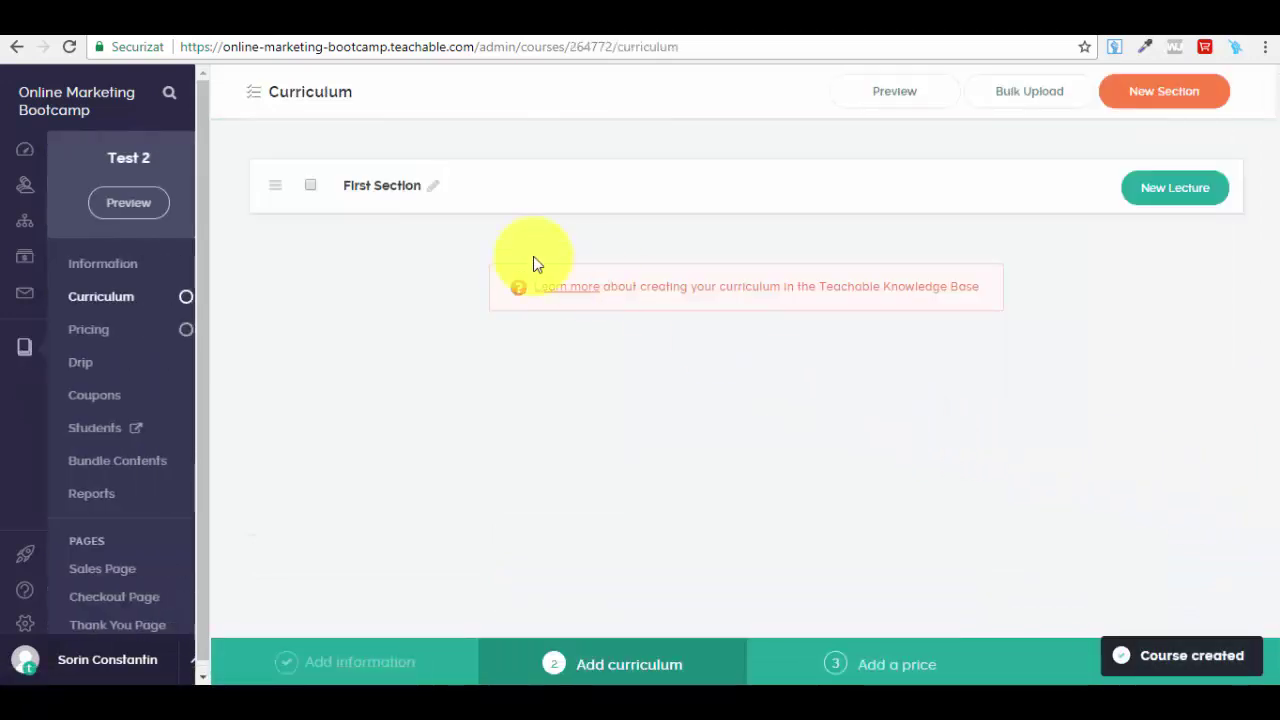
# Step: Rename the curriculum's first section to "Section" and add a new lecture to it
pyautogui.click(432, 190)
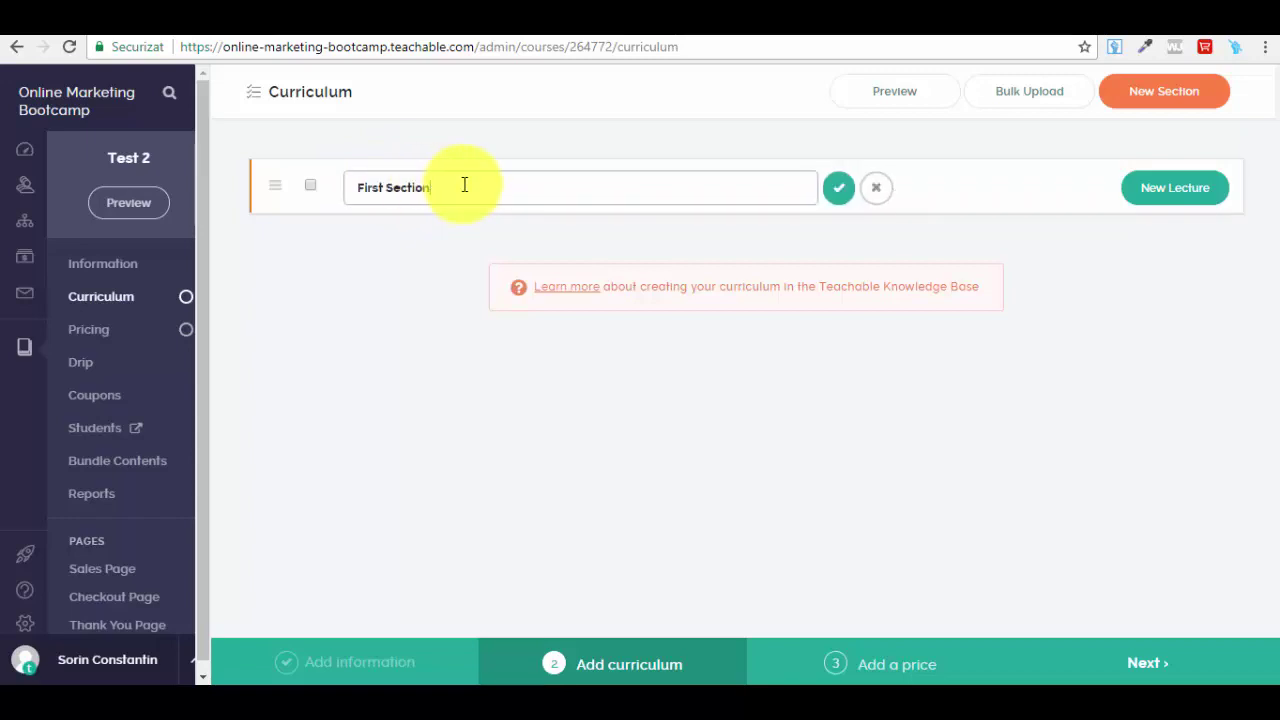
pyautogui.moveTo(464, 185); pyautogui.dragTo(162, 168)
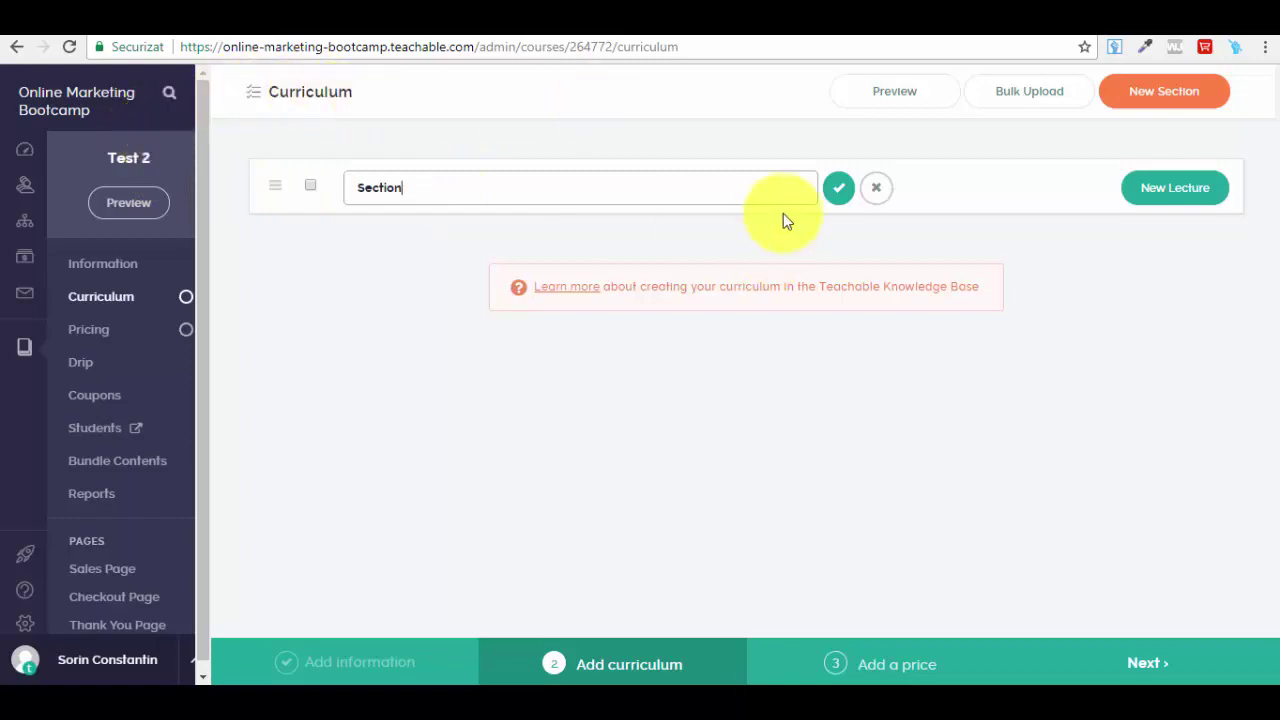
pyautogui.click(840, 190)
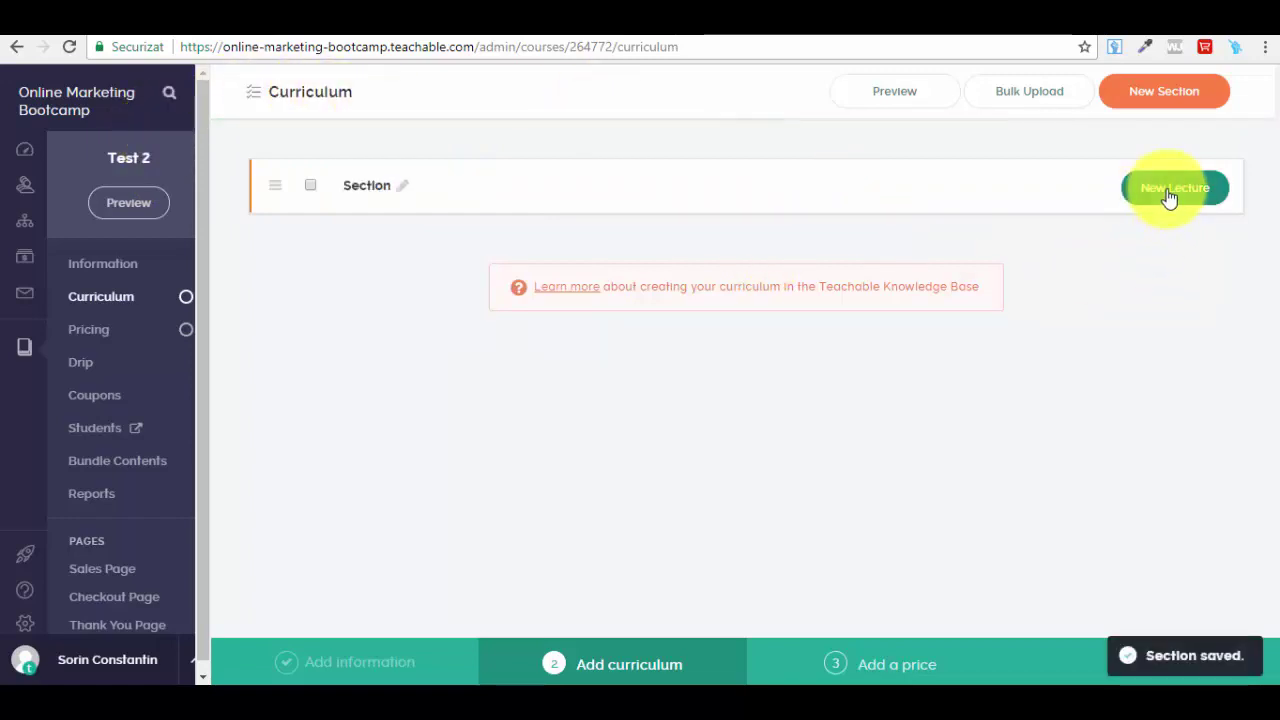
pyautogui.click(1169, 197)
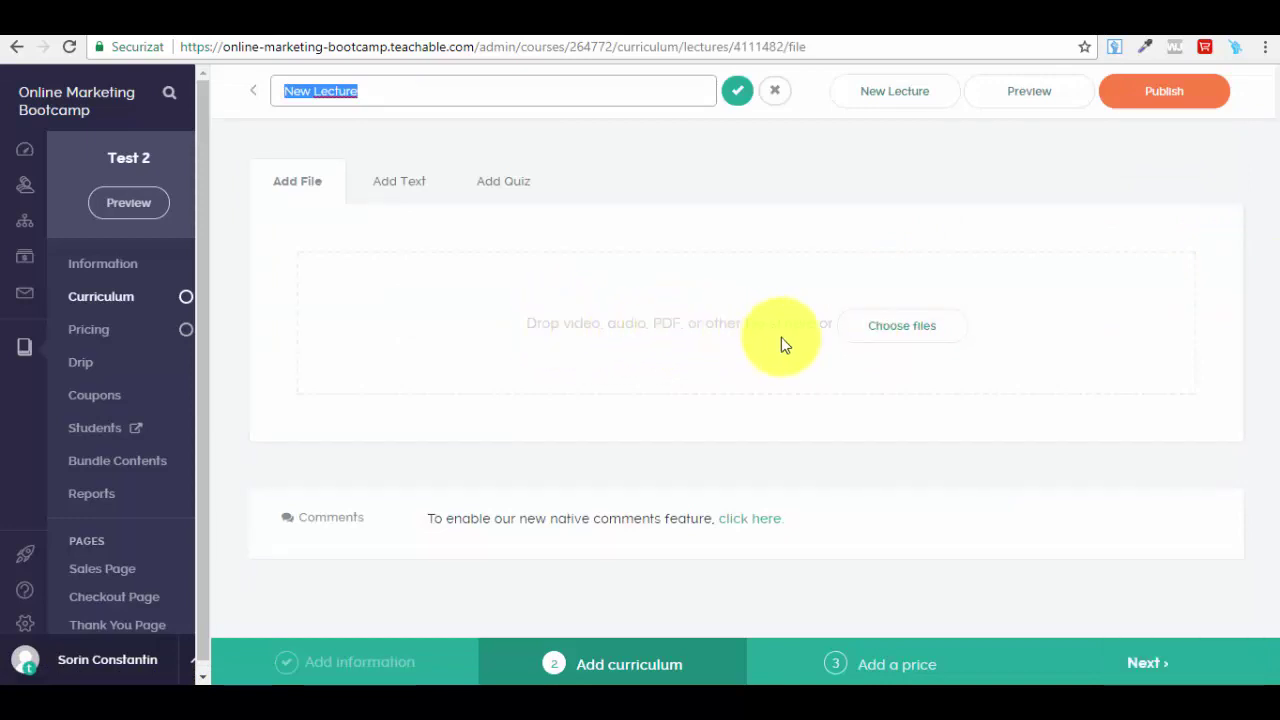
# Step: Examine the file, text and quiz content options available for the new lecture
pyautogui.click(409, 193)
pyautogui.click(497, 202)
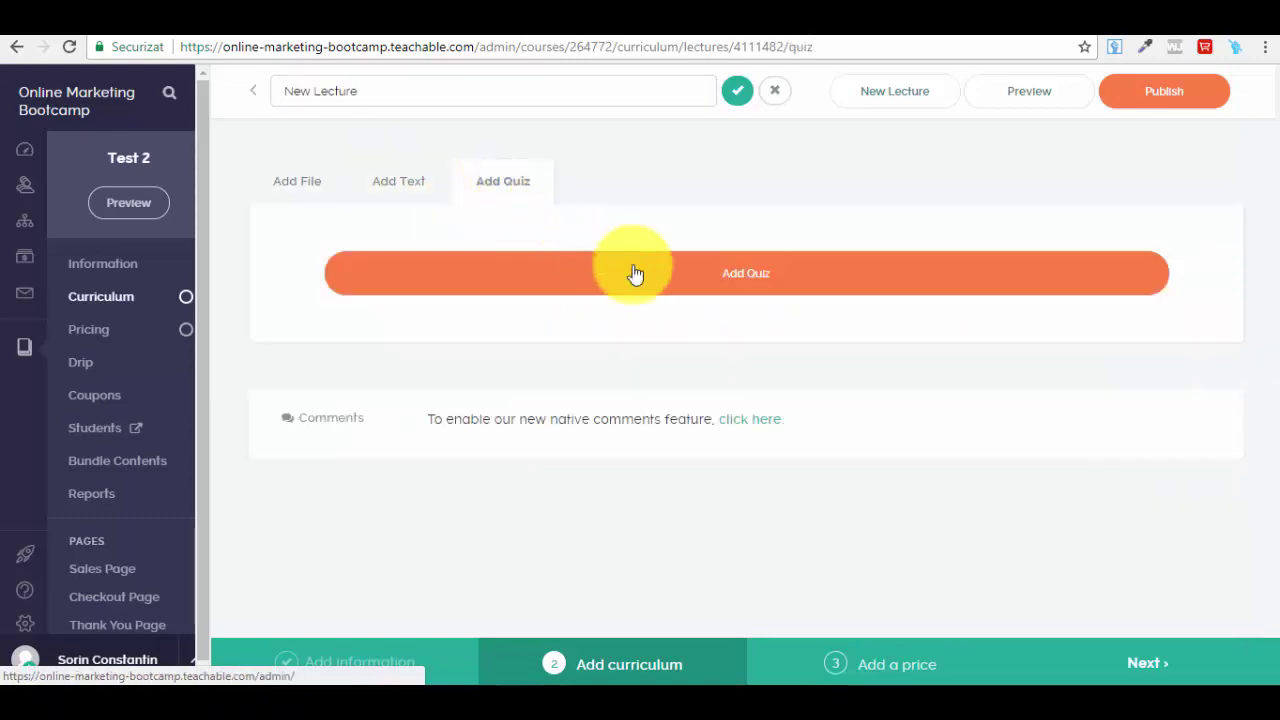
pyautogui.click(412, 195)
pyautogui.click(310, 185)
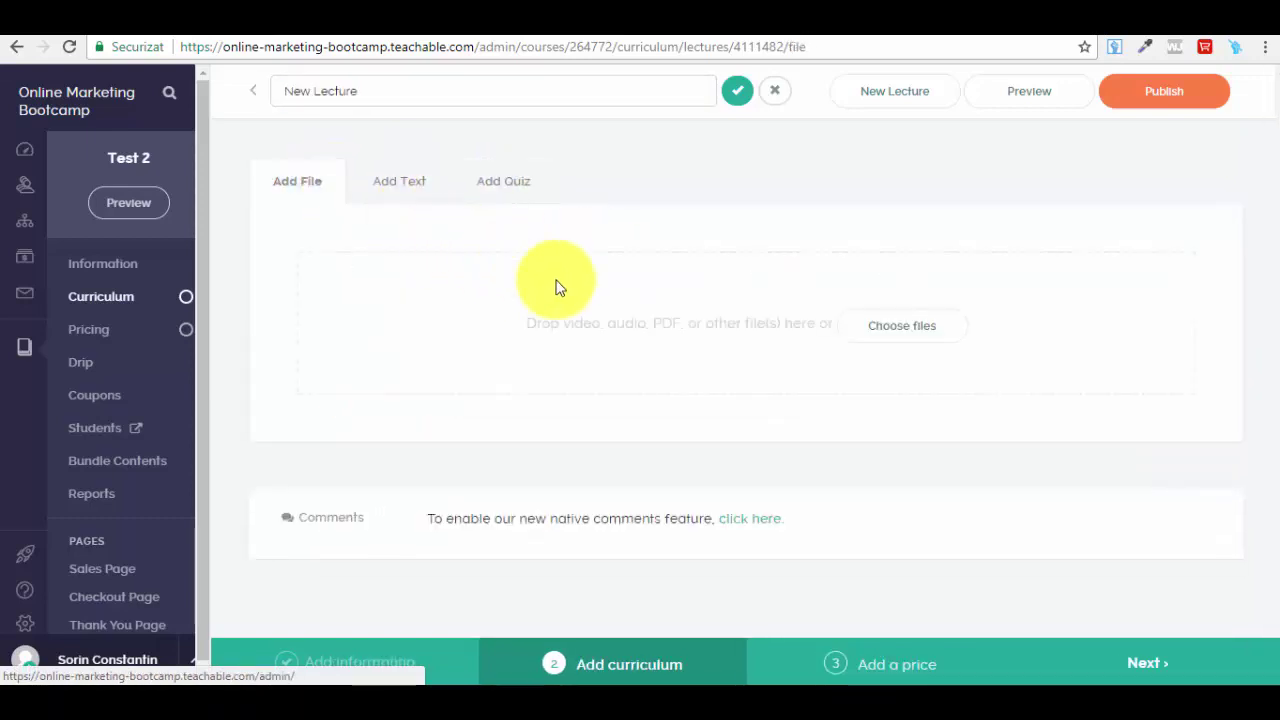
pyautogui.click(392, 186)
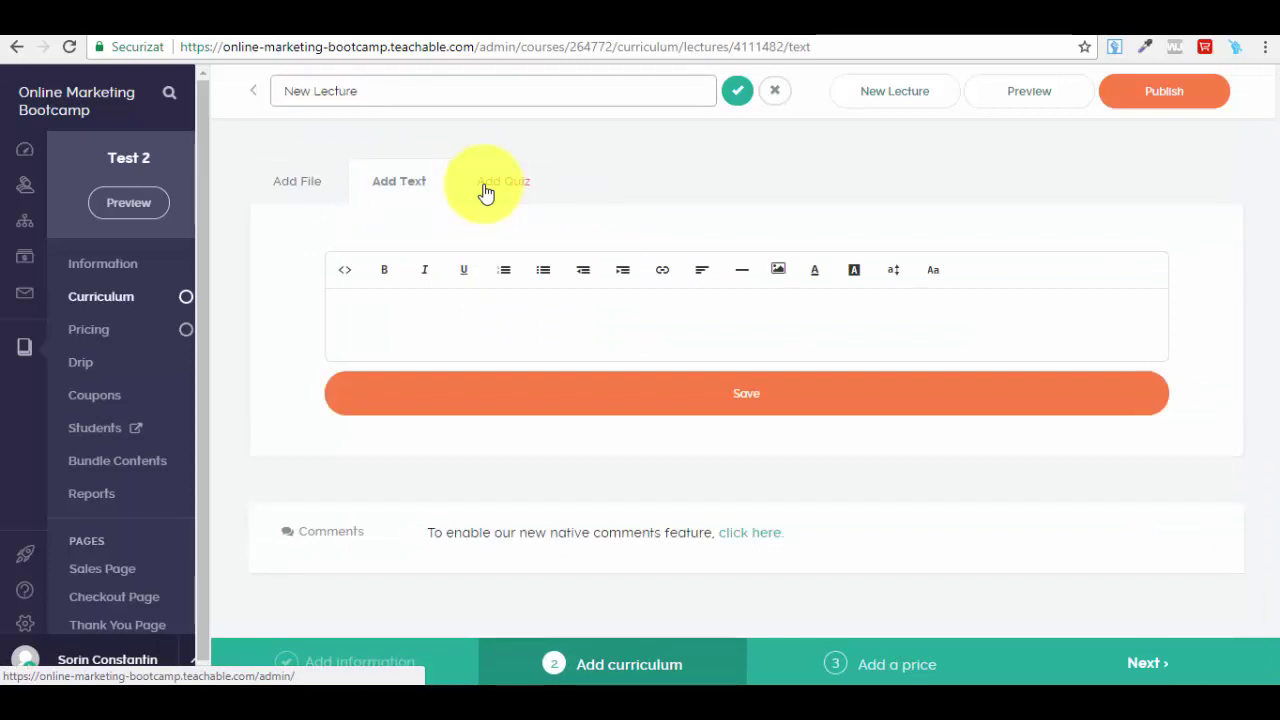
pyautogui.click(486, 193)
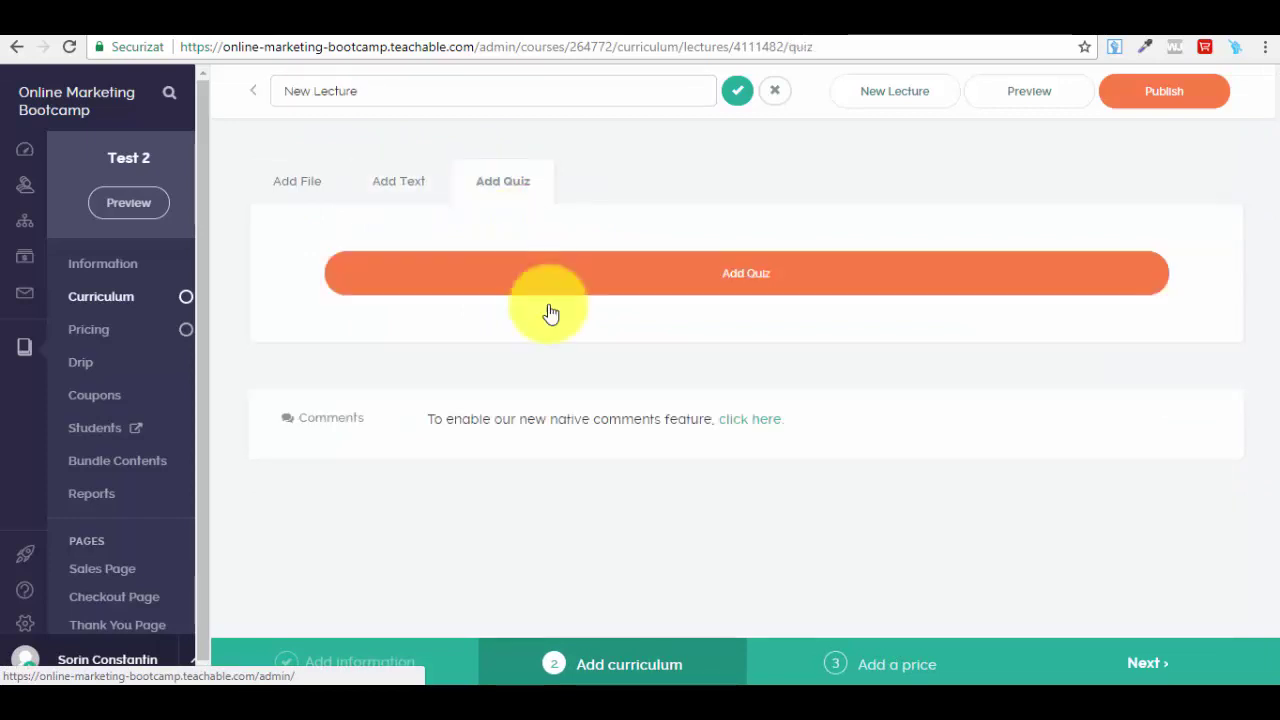
pyautogui.click(414, 192)
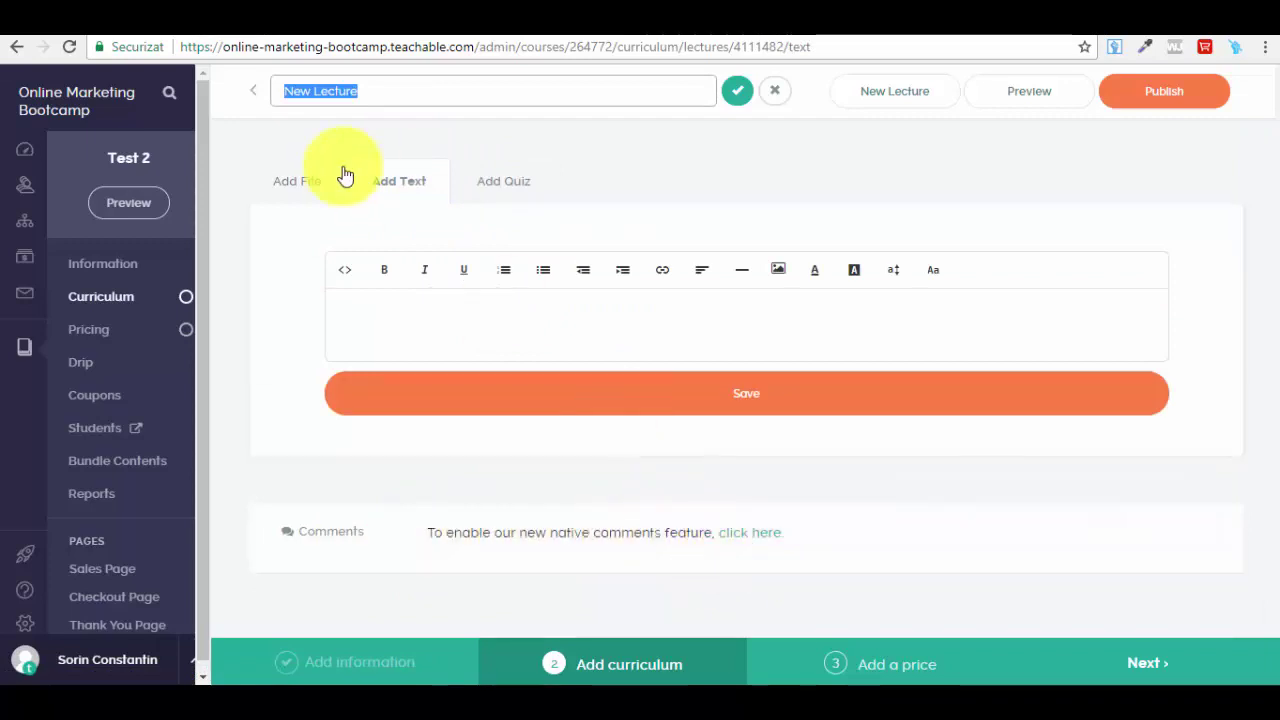
pyautogui.click(311, 204)
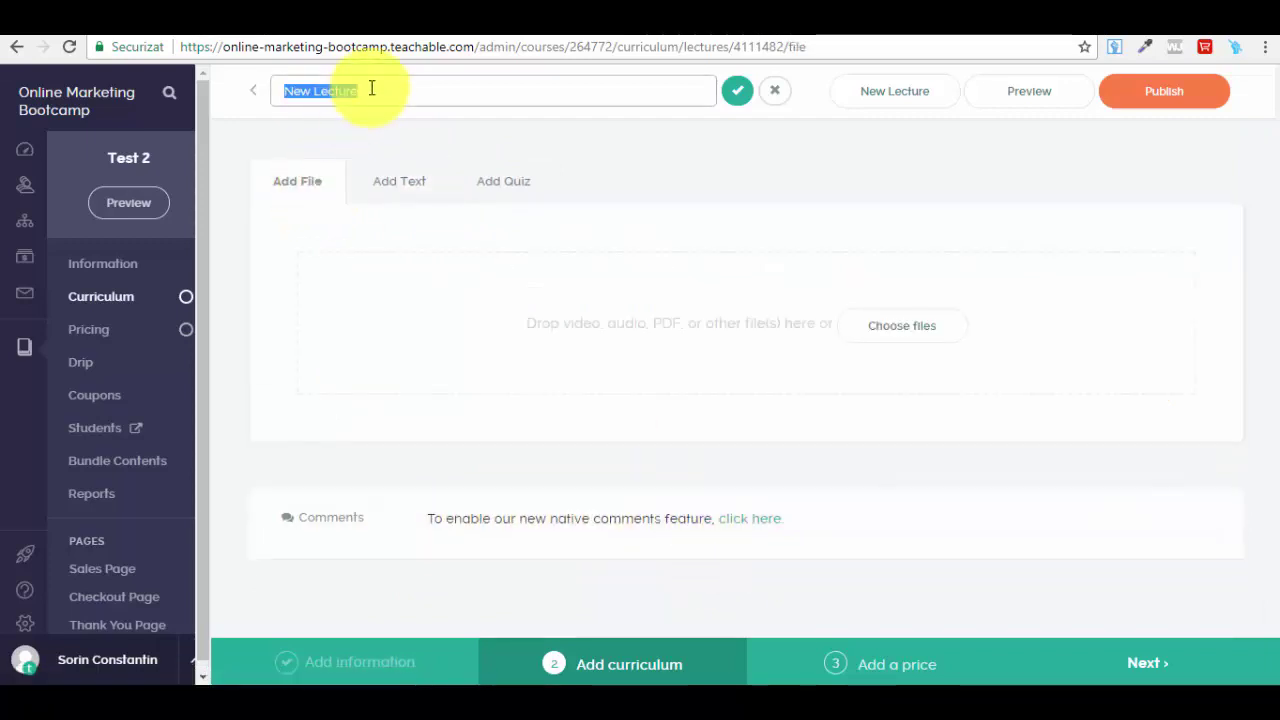
# Step: Enter "New Lecture 1" as the lecture title and upload the video "Cinemagraphs Promo PLR Final" from the computer to the lecture
pyautogui.write('1')
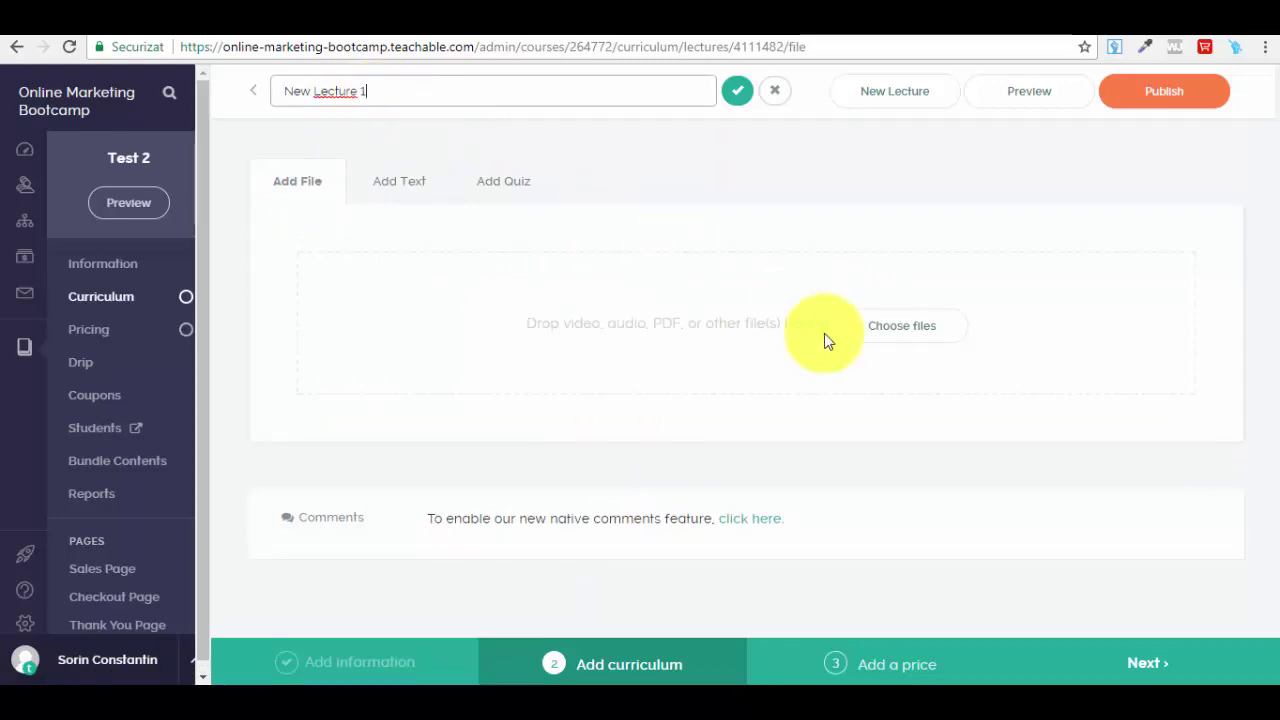
pyautogui.click(897, 327)
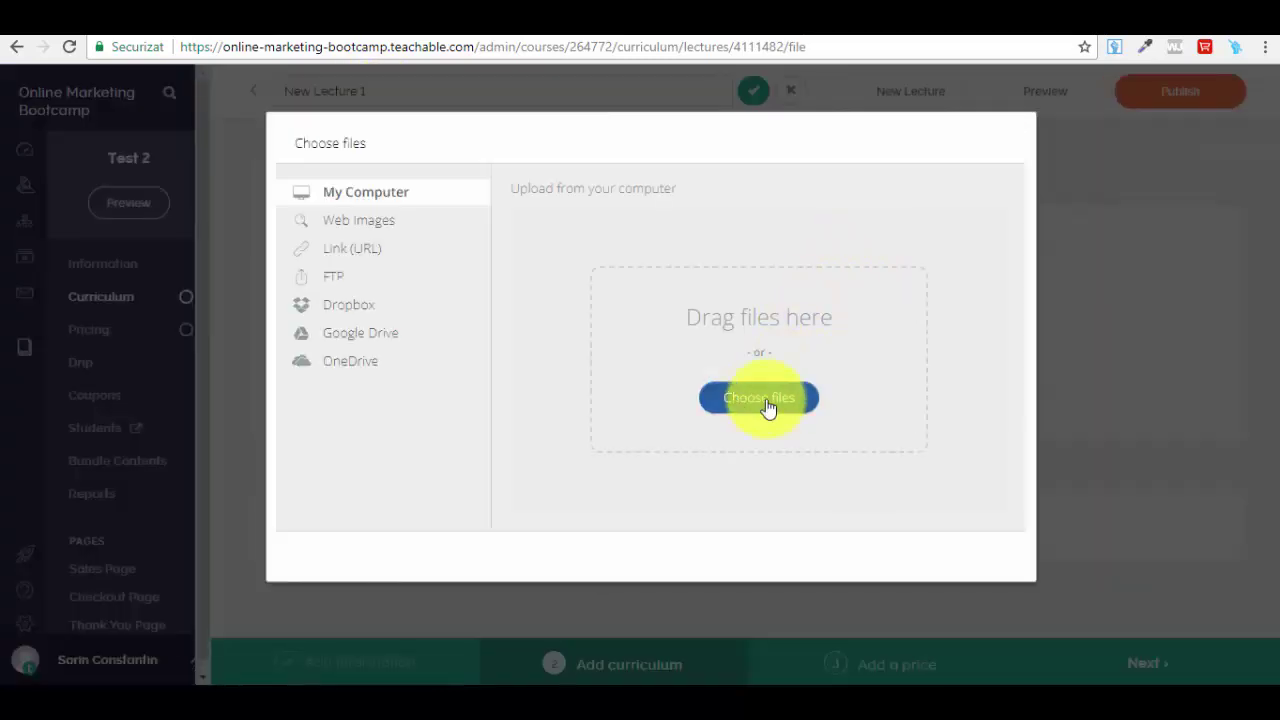
pyautogui.click(766, 400)
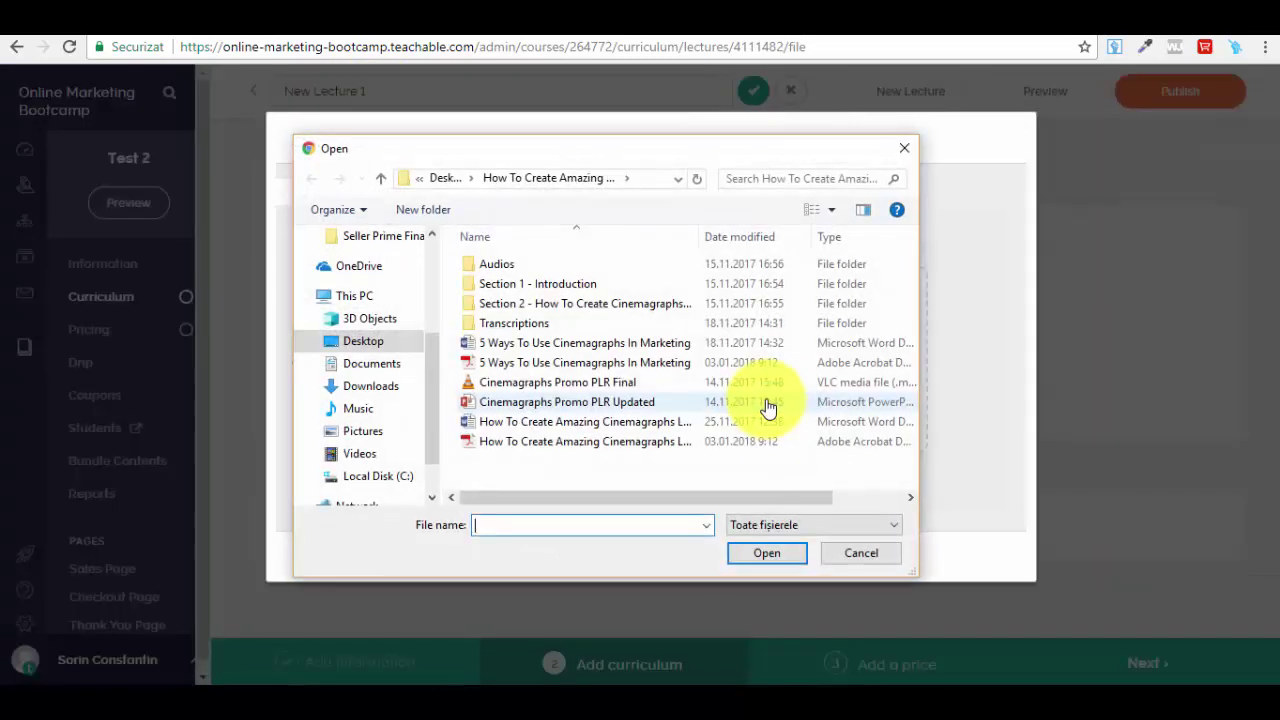
pyautogui.click(545, 384)
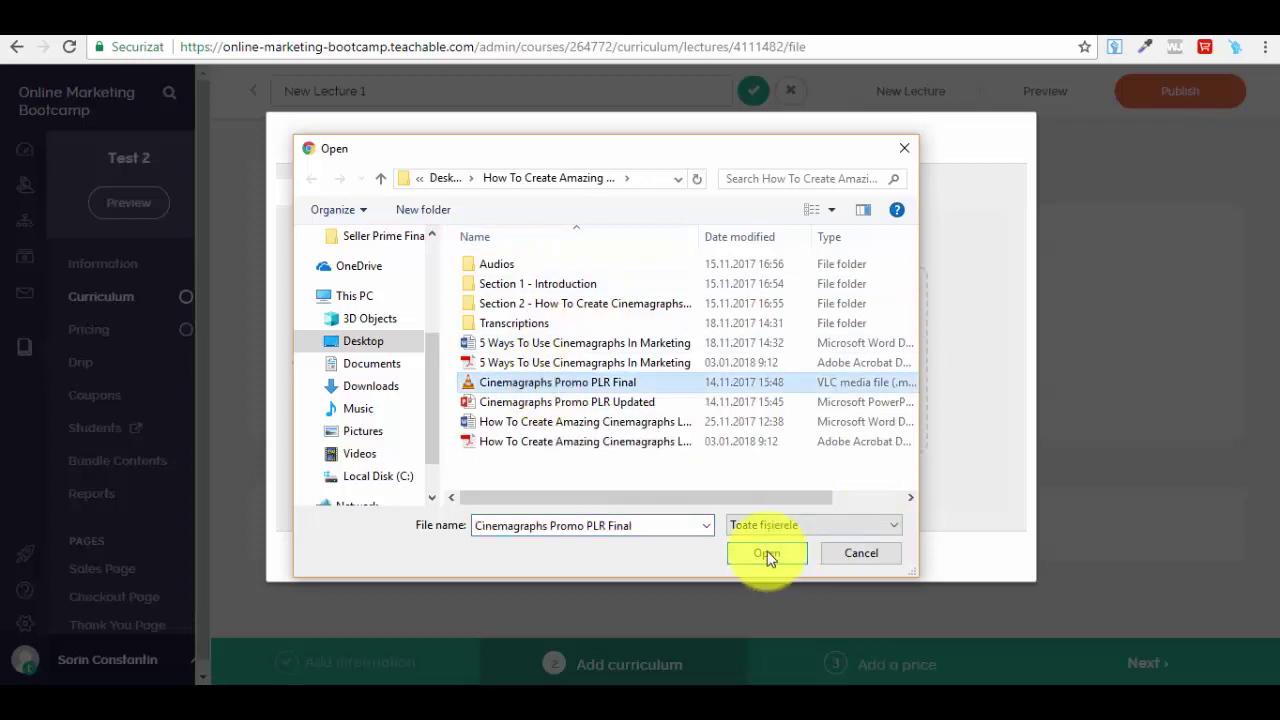
pyautogui.click(767, 553)
pyautogui.click(953, 562)
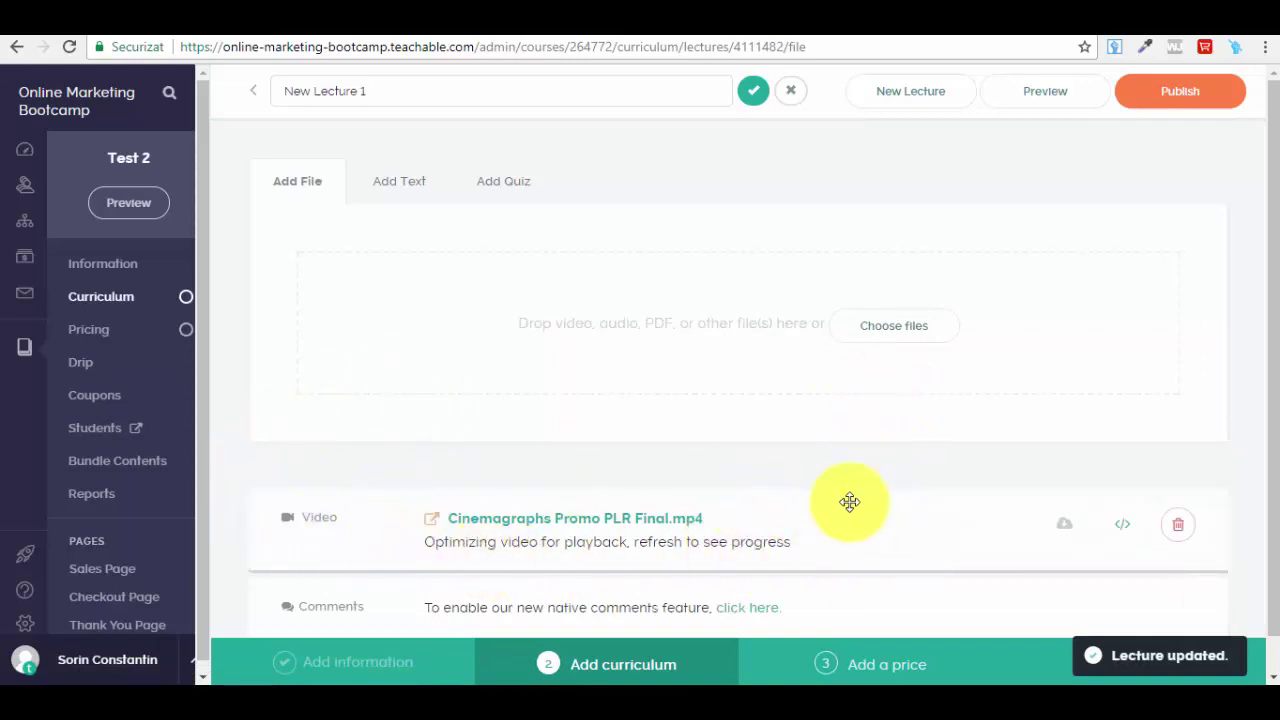
# Step: Save the lecture title as "New Lecture 1" and add a text block reading "fdgdgdfgfdgd" to the lecture
pyautogui.scroll(-1, 1272, 512)
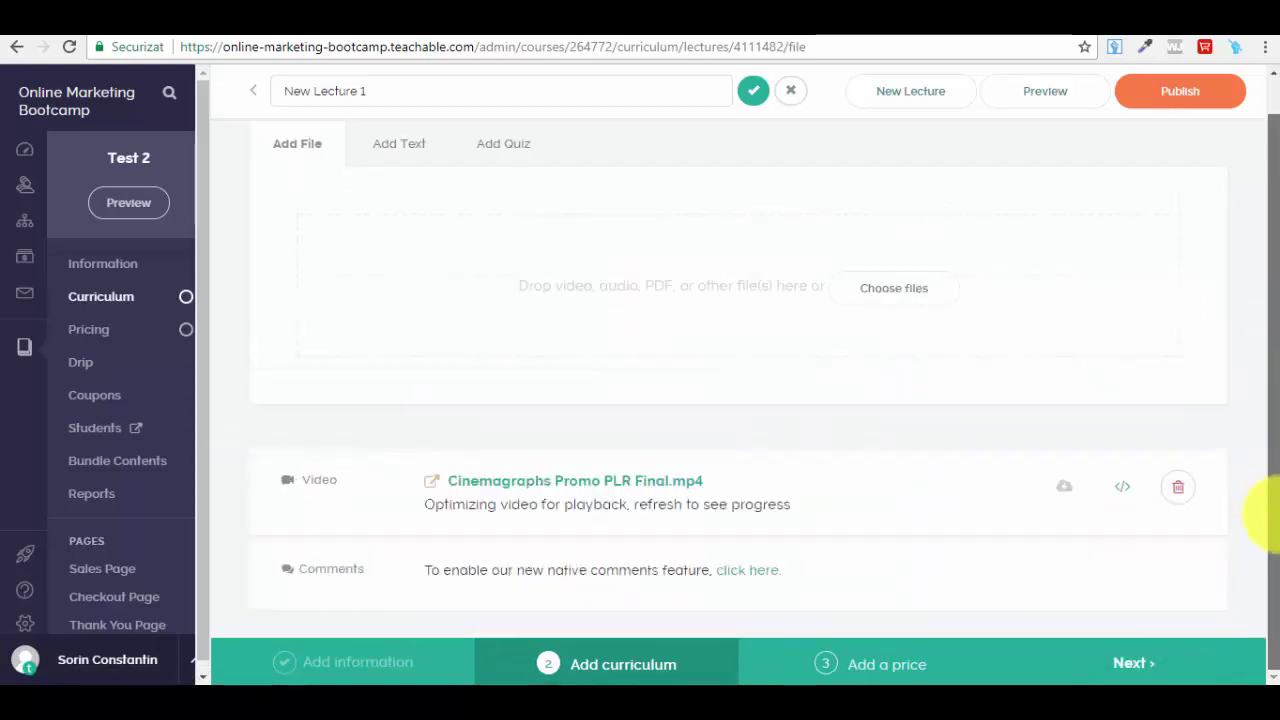
pyautogui.scroll(1, 840, 300)
pyautogui.click(420, 189)
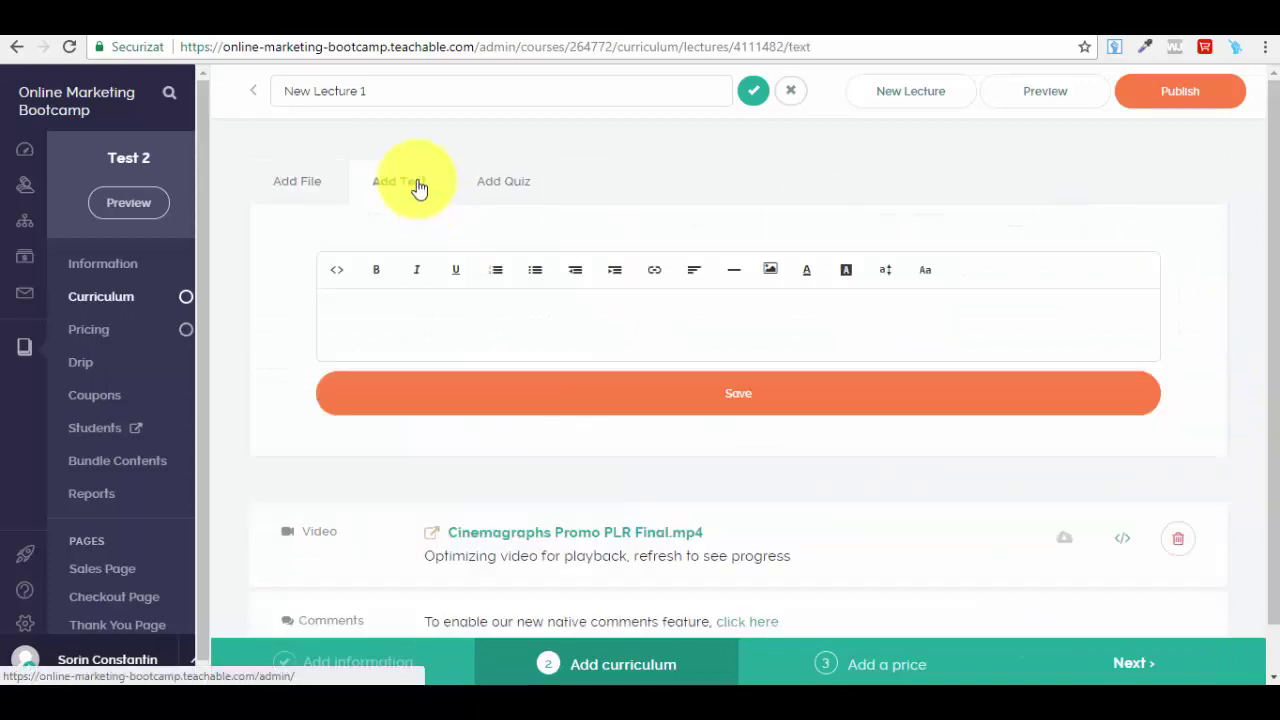
pyautogui.write('sagsafs')
pyautogui.click(465, 316)
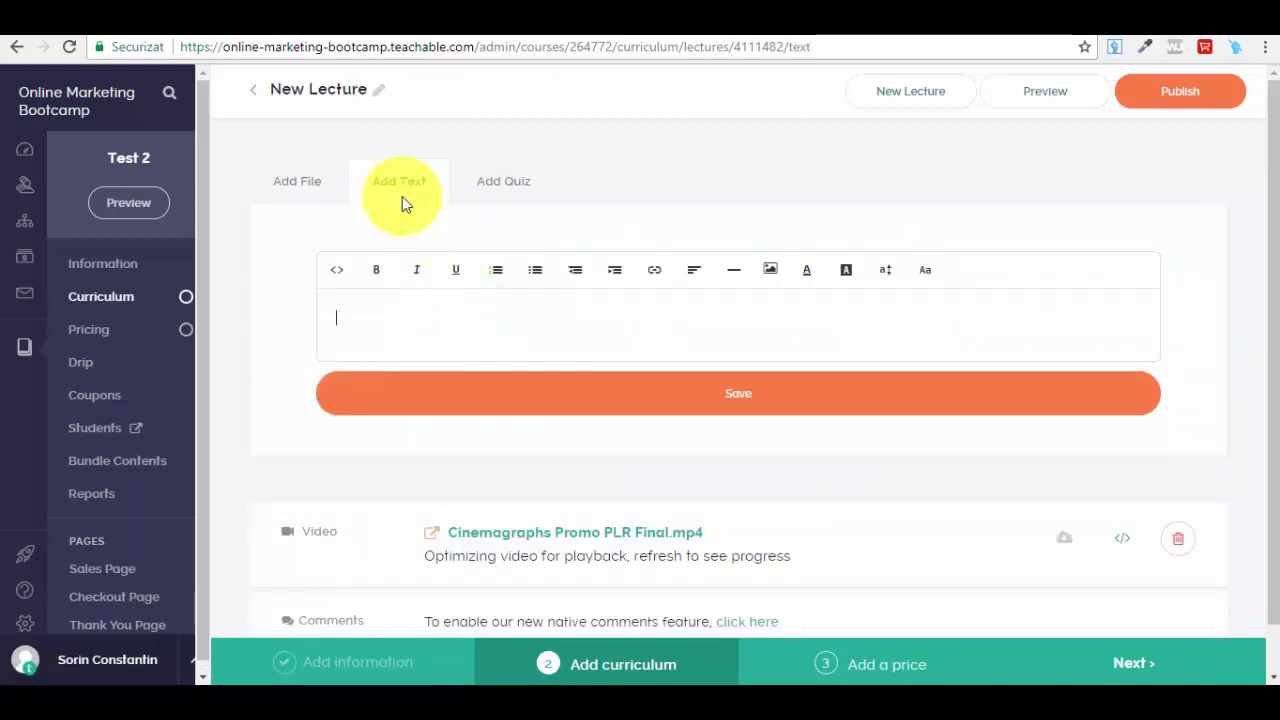
pyautogui.write('fdgdgdfgfdgd')
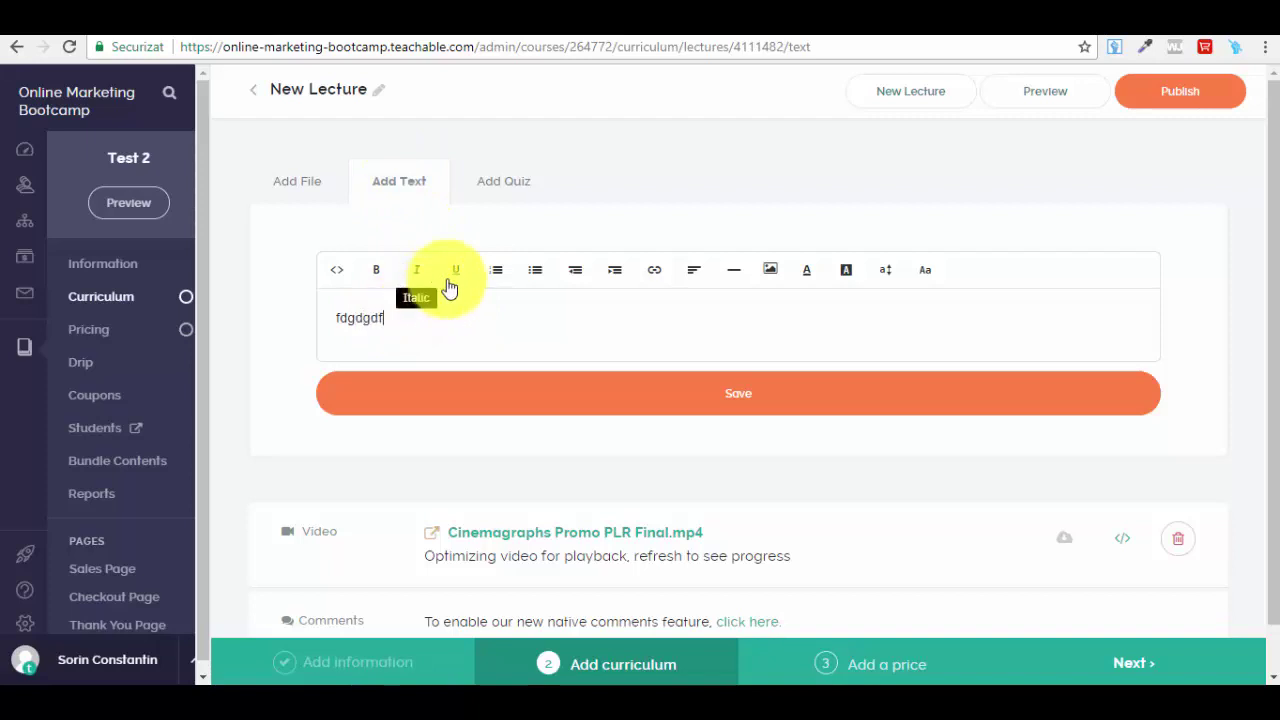
pyautogui.click(377, 100)
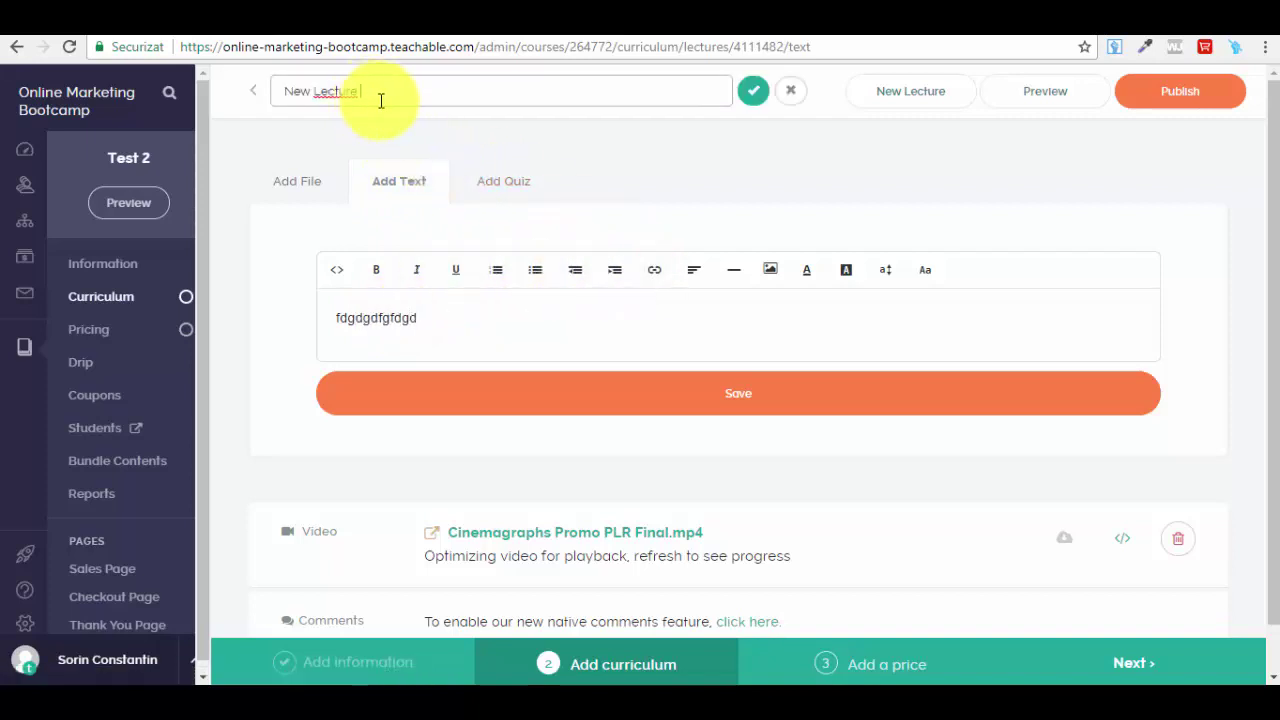
pyautogui.click(755, 95)
pyautogui.click(546, 316)
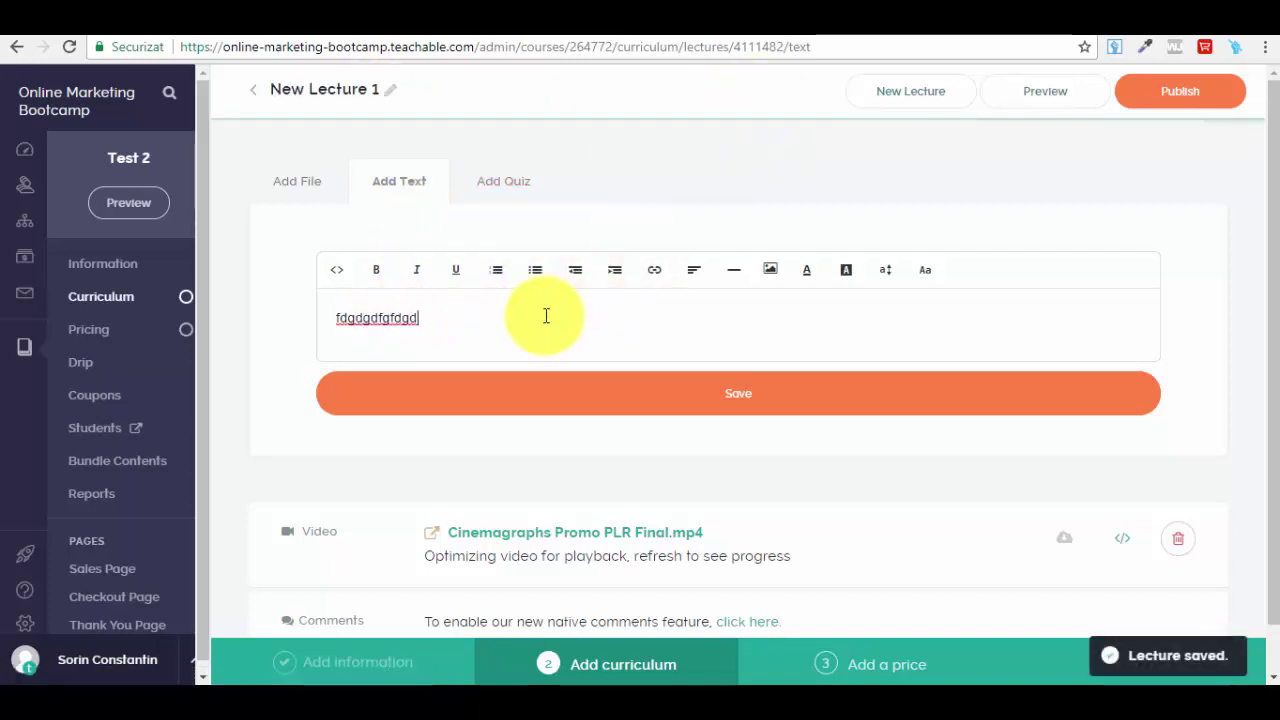
pyautogui.click(803, 391)
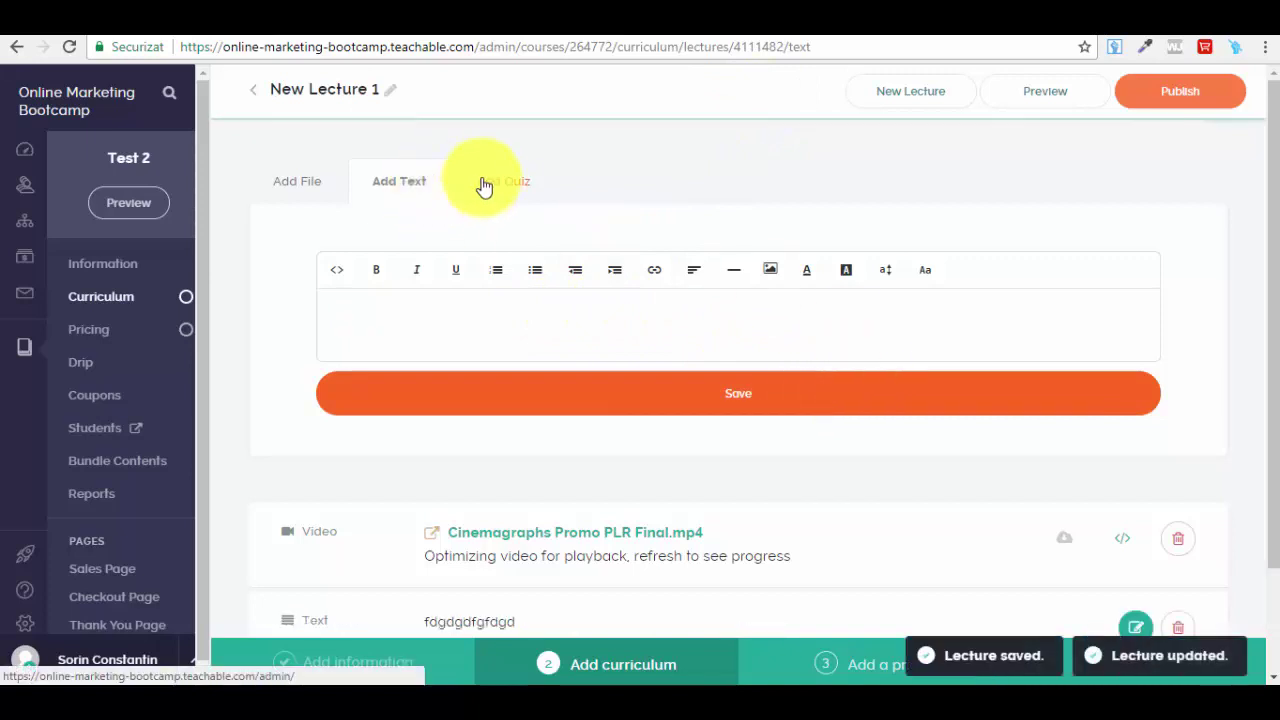
# Step: View the quiz option and preview New Lecture 1, briefly playing its video and checking the text below, before returning to the lecture editor
pyautogui.click(484, 187)
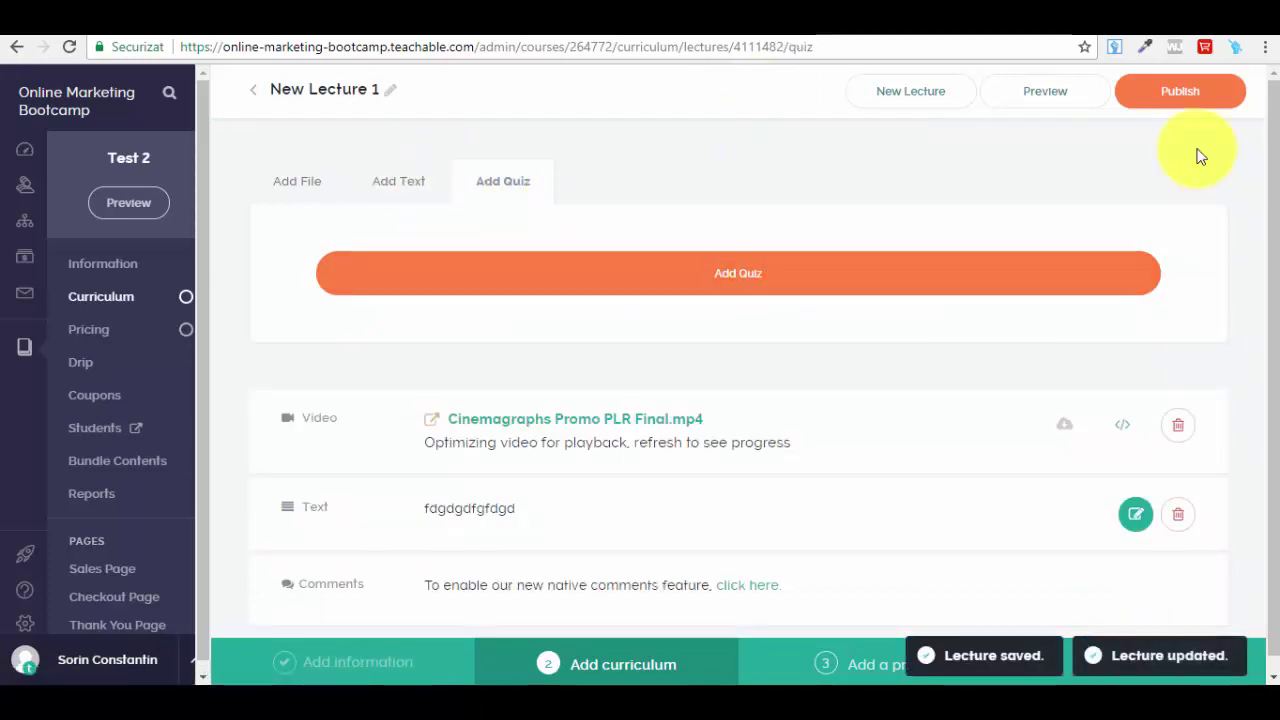
pyautogui.click(1071, 91)
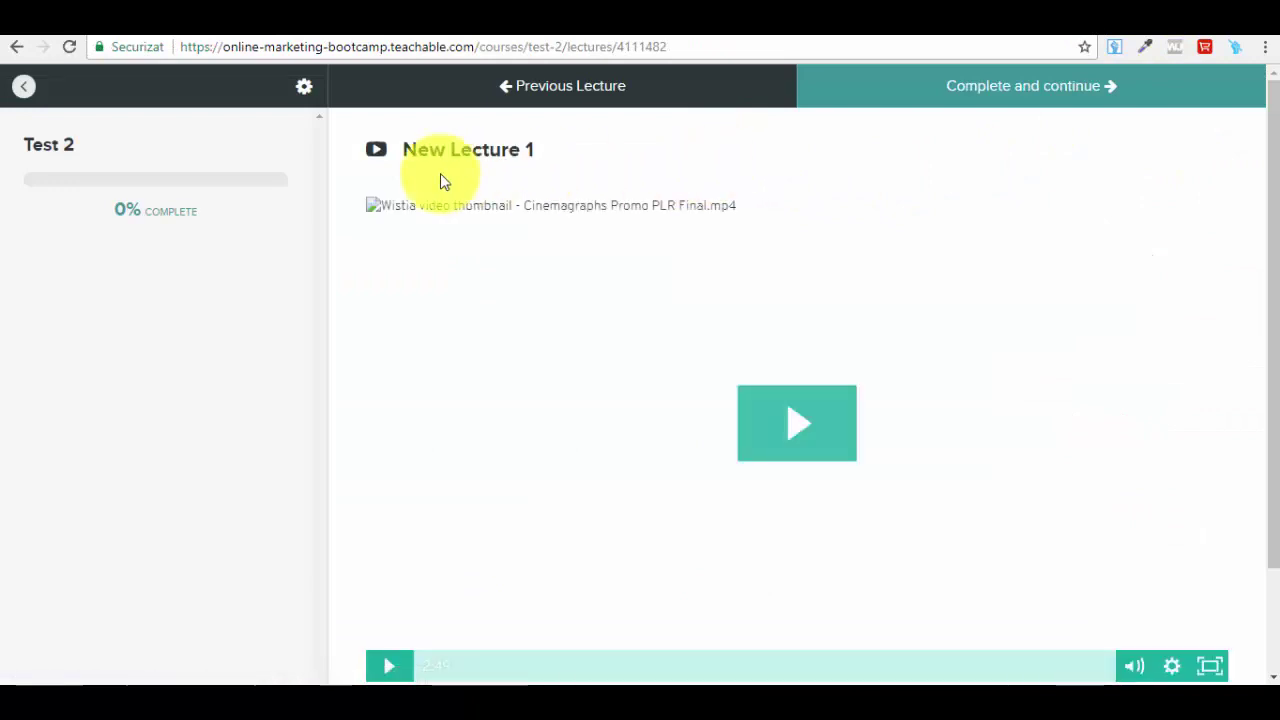
pyautogui.click(843, 428)
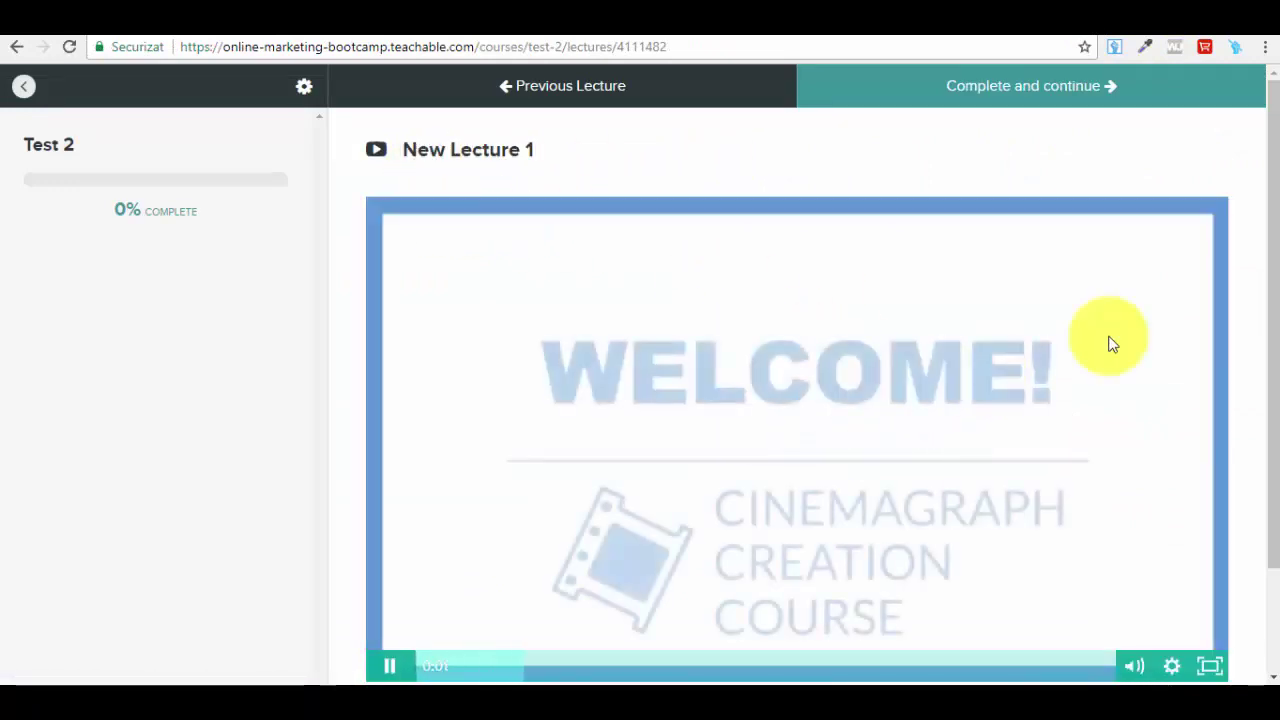
pyautogui.click(822, 335)
pyautogui.moveTo(1270, 215); pyautogui.dragTo(1272, 262)
pyautogui.moveTo(1273, 374); pyautogui.dragTo(1275, 613)
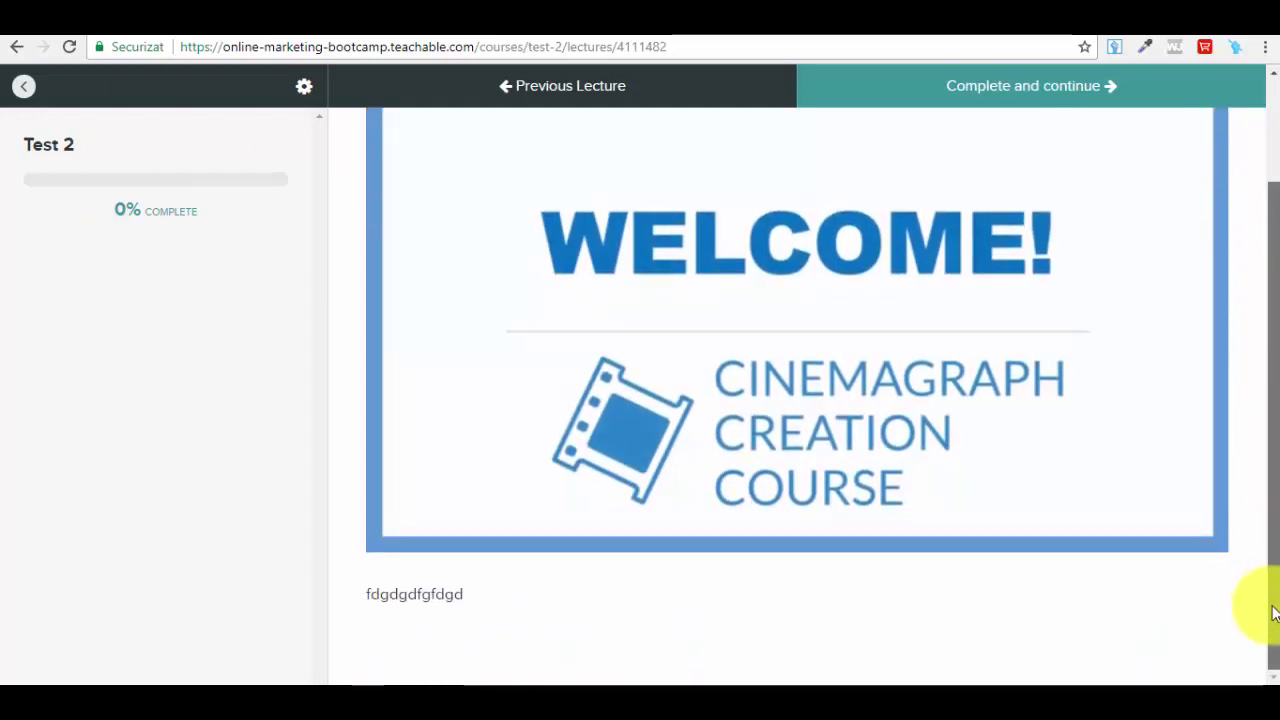
pyautogui.moveTo(1274, 366); pyautogui.dragTo(1274, 231)
pyautogui.moveTo(1266, 177); pyautogui.dragTo(1270, 378)
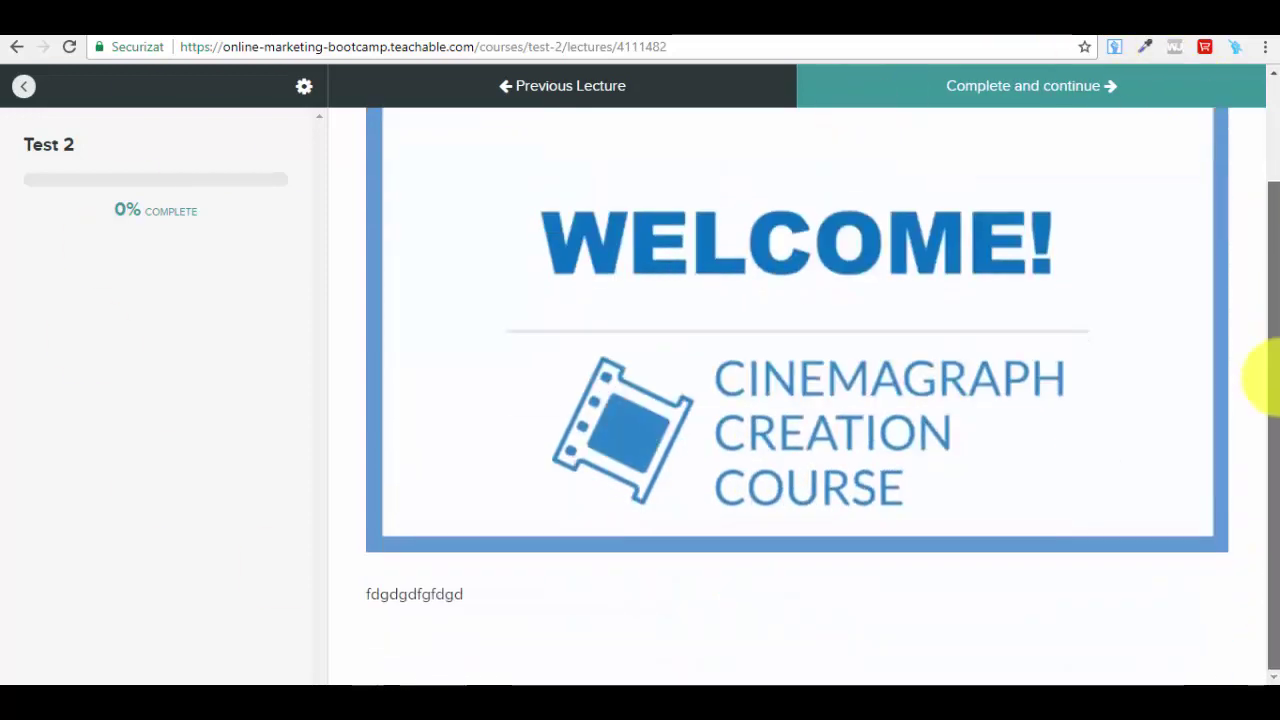
pyautogui.moveTo(1268, 506); pyautogui.dragTo(937, 40)
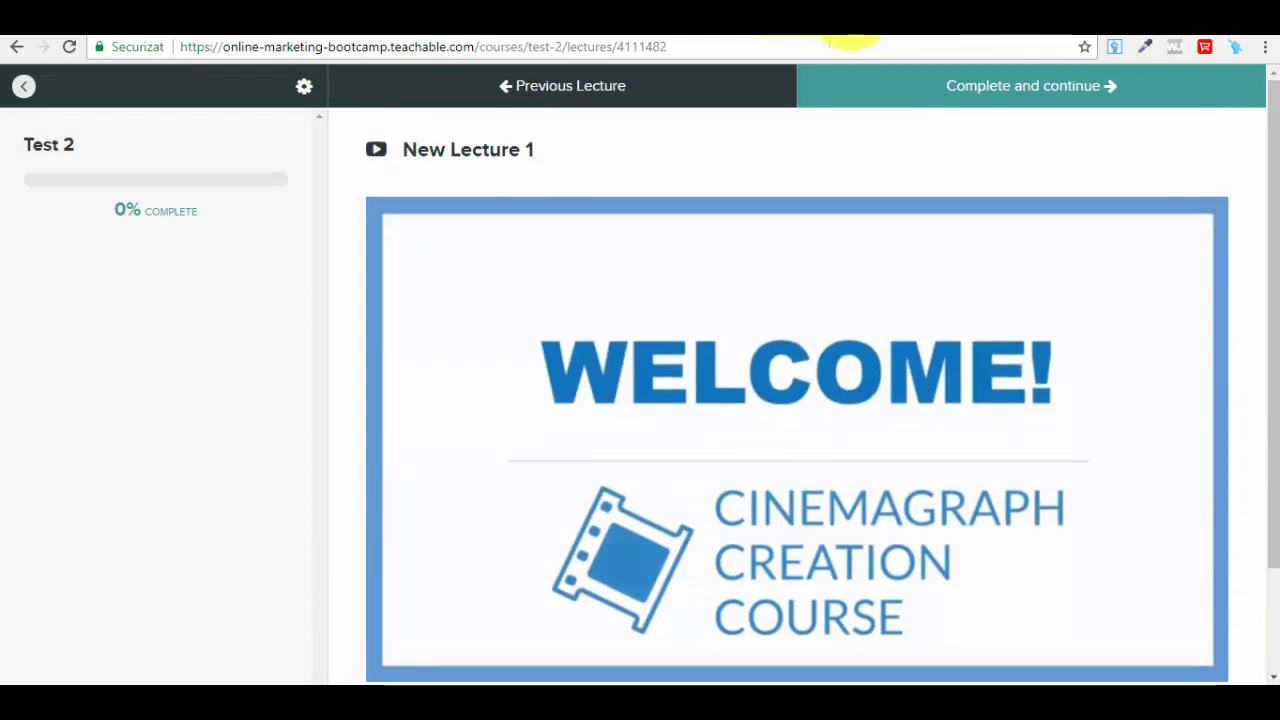
pyautogui.click(850, 30)
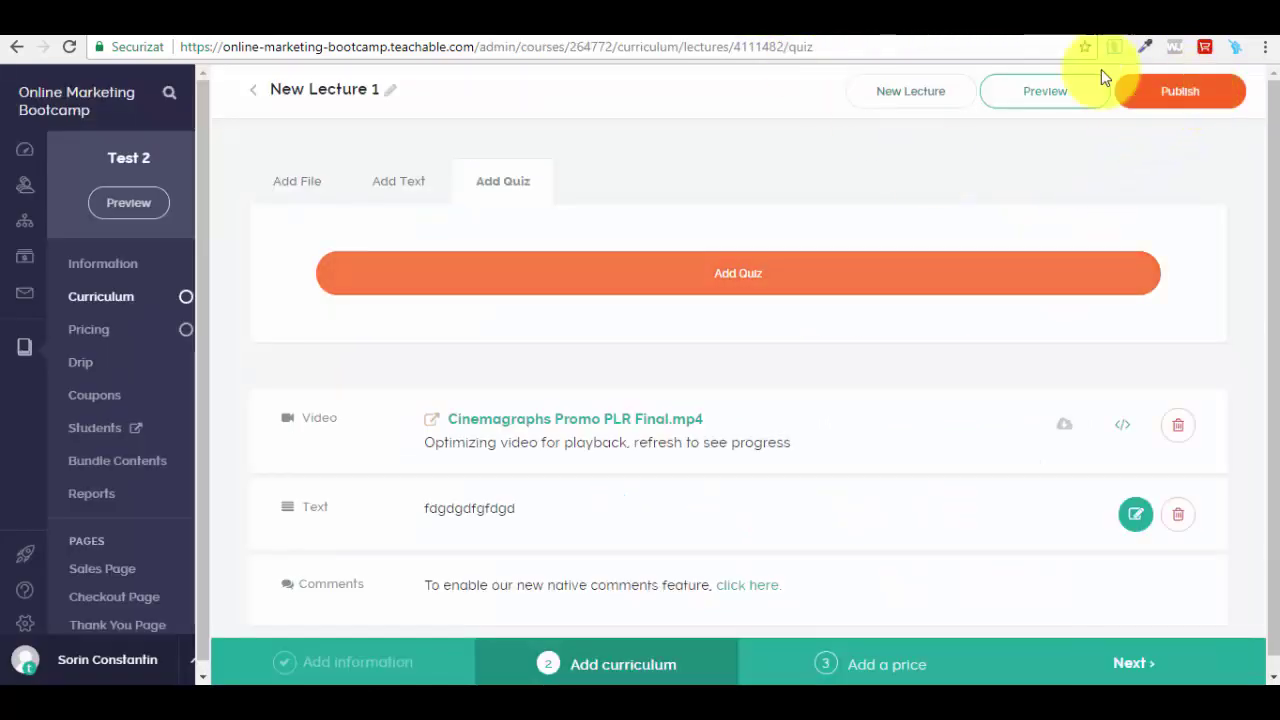
# Step: Publish New Lecture 1 after checking its video and text content
pyautogui.scroll(-1, 1272, 365)
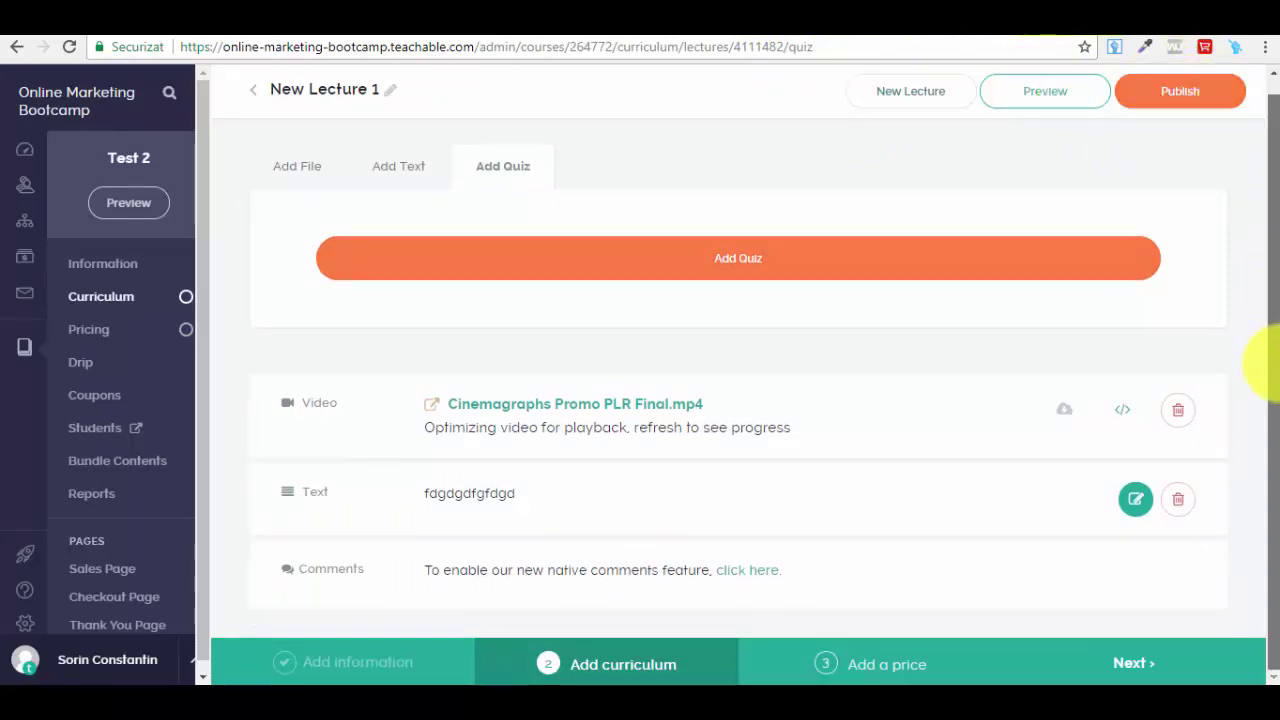
pyautogui.scroll(1, 1268, 200)
pyautogui.click(1205, 92)
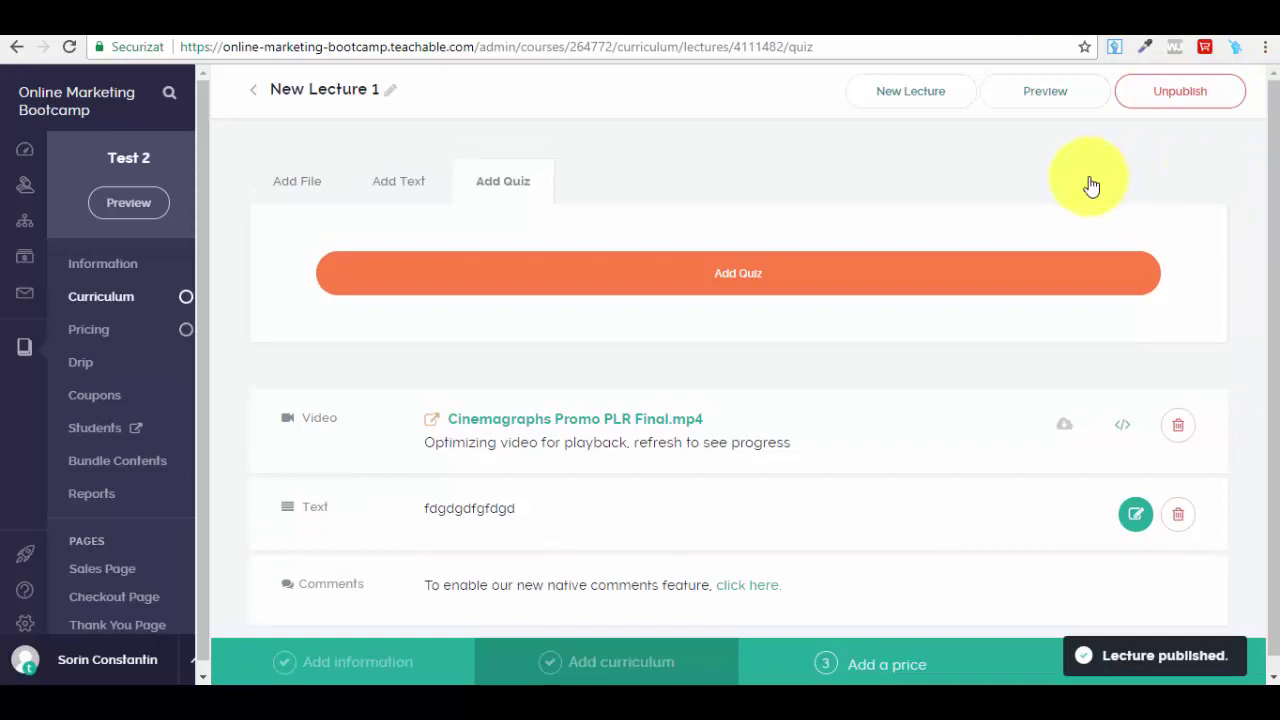
# Step: Return to the curriculum overview and create a new section named "Section 2"
pyautogui.click(256, 90)
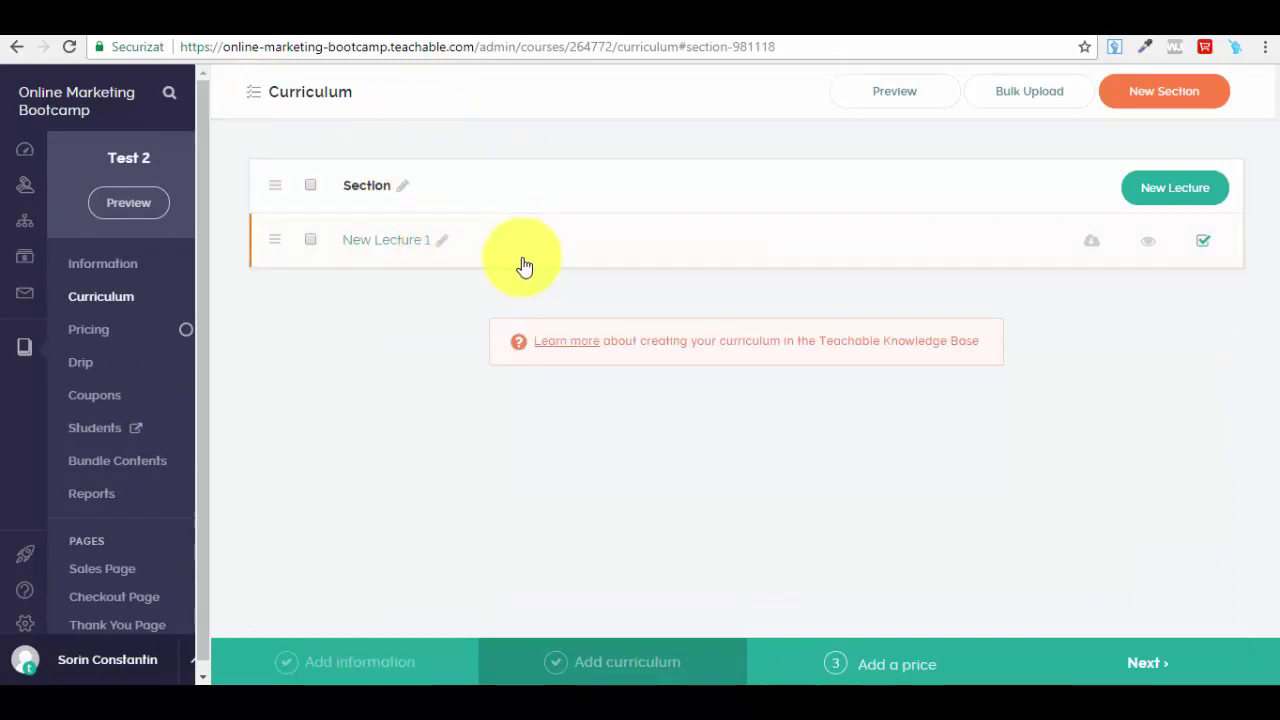
pyautogui.click(1175, 95)
pyautogui.click(658, 237)
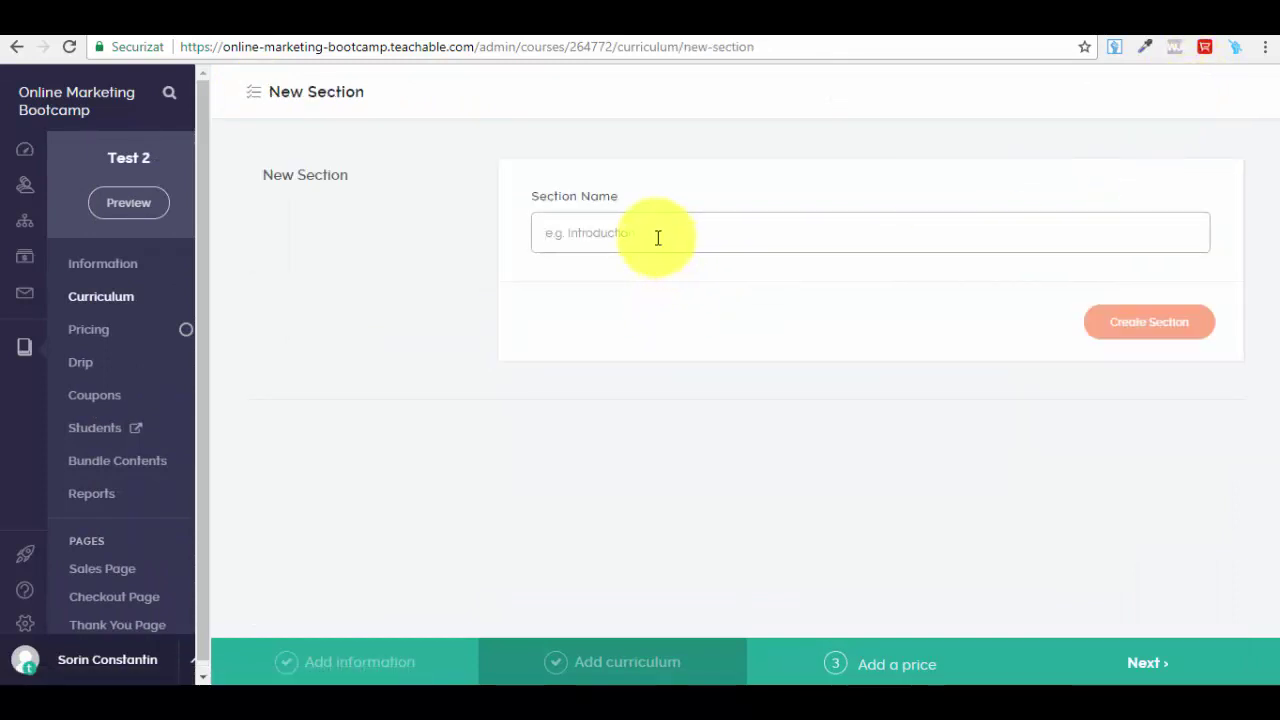
pyautogui.write('Section 2')
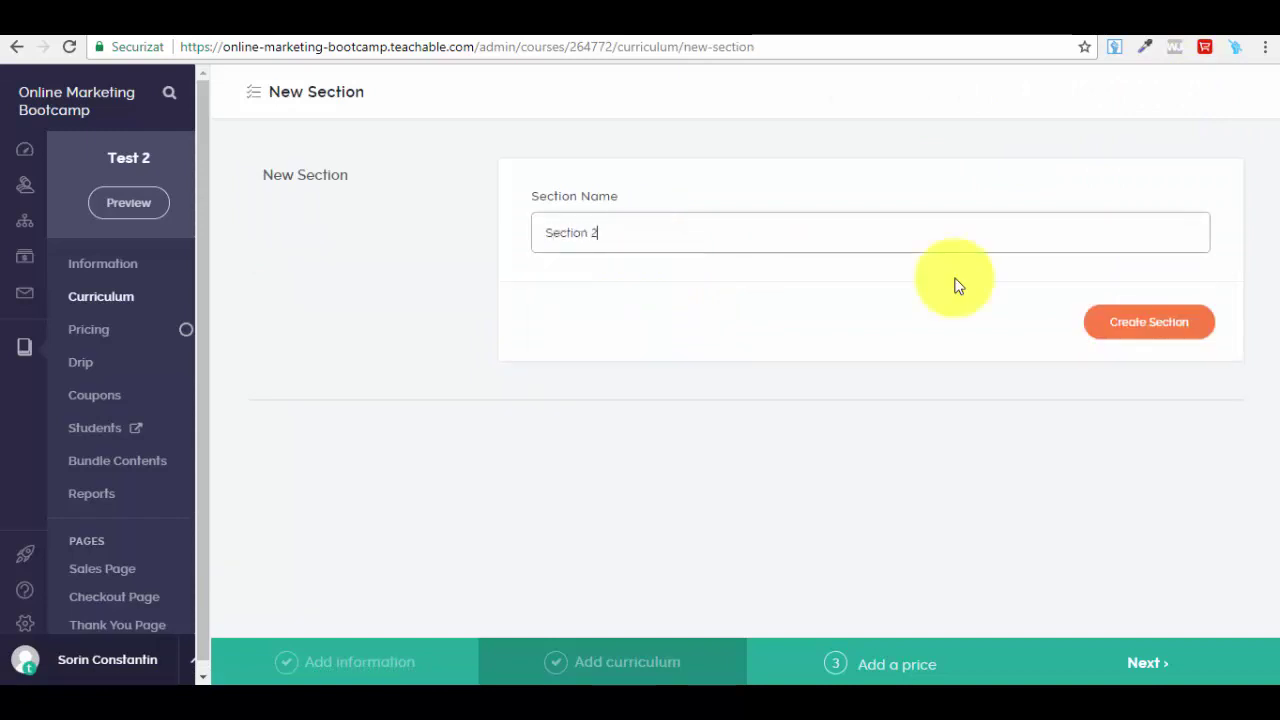
pyautogui.click(1150, 322)
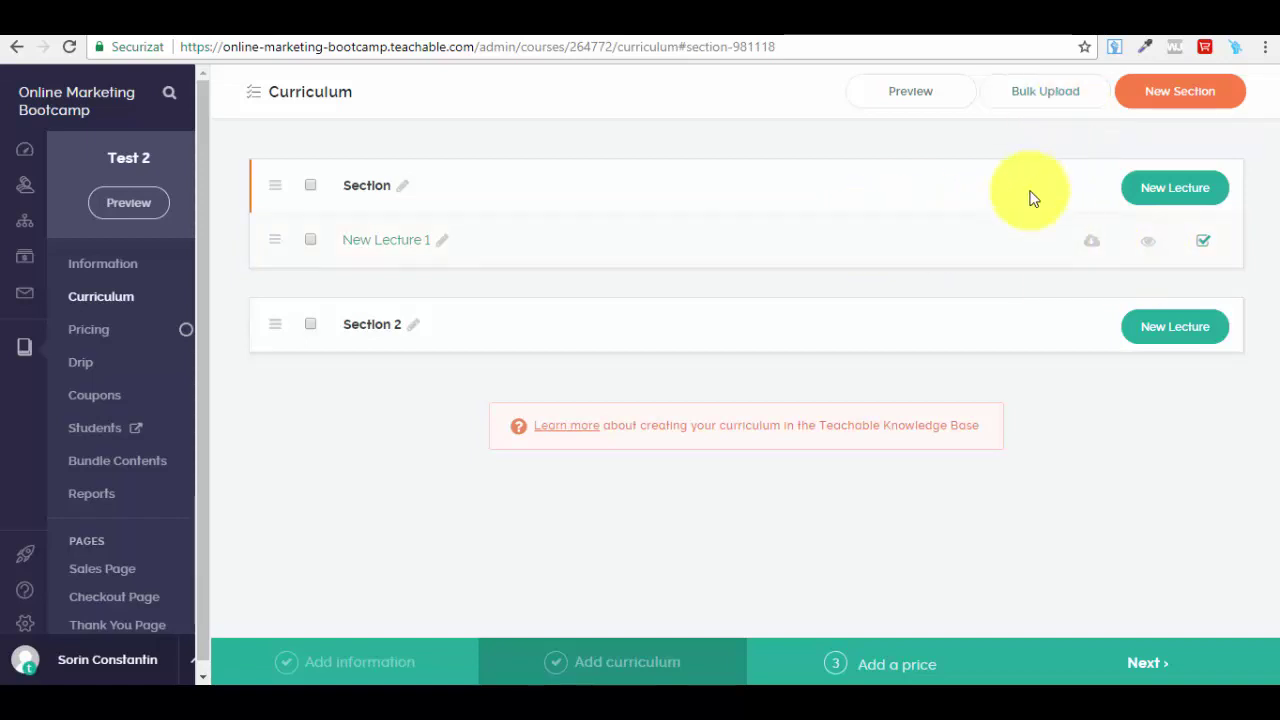
# Step: Examine the file sources offered for bulk uploading lectures and close the file chooser without uploading
pyautogui.click(1071, 97)
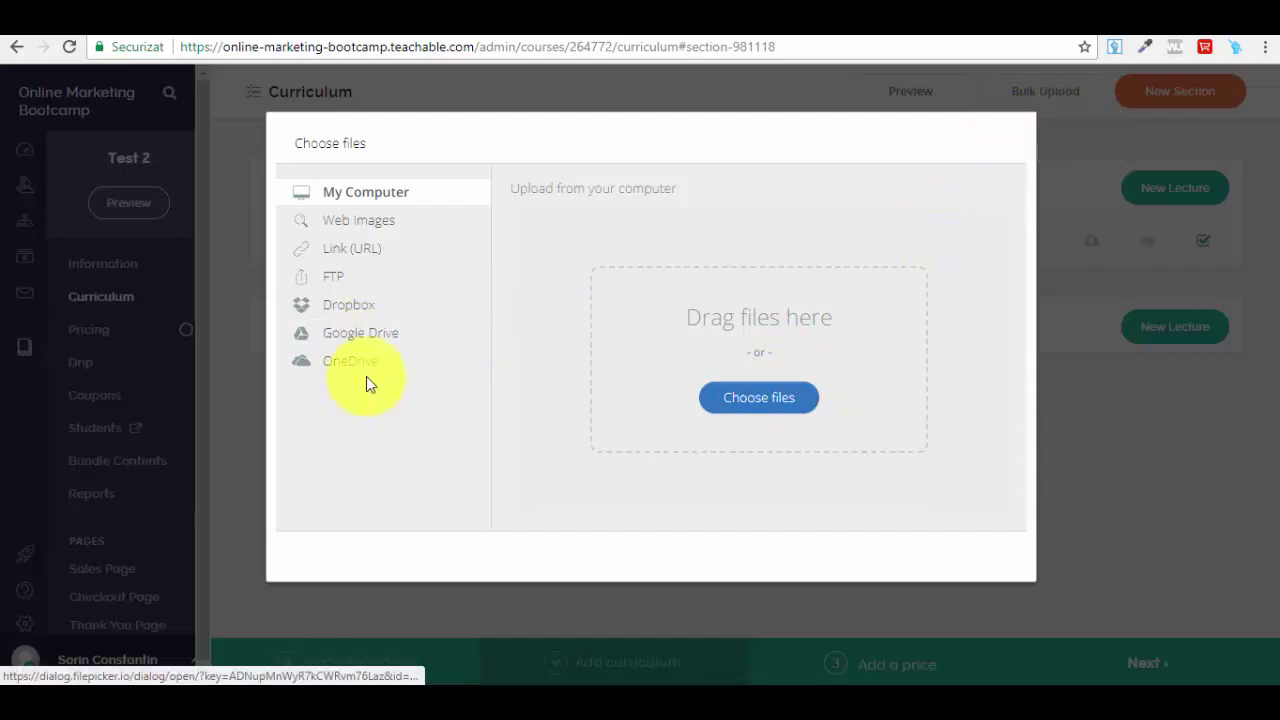
pyautogui.click(1070, 173)
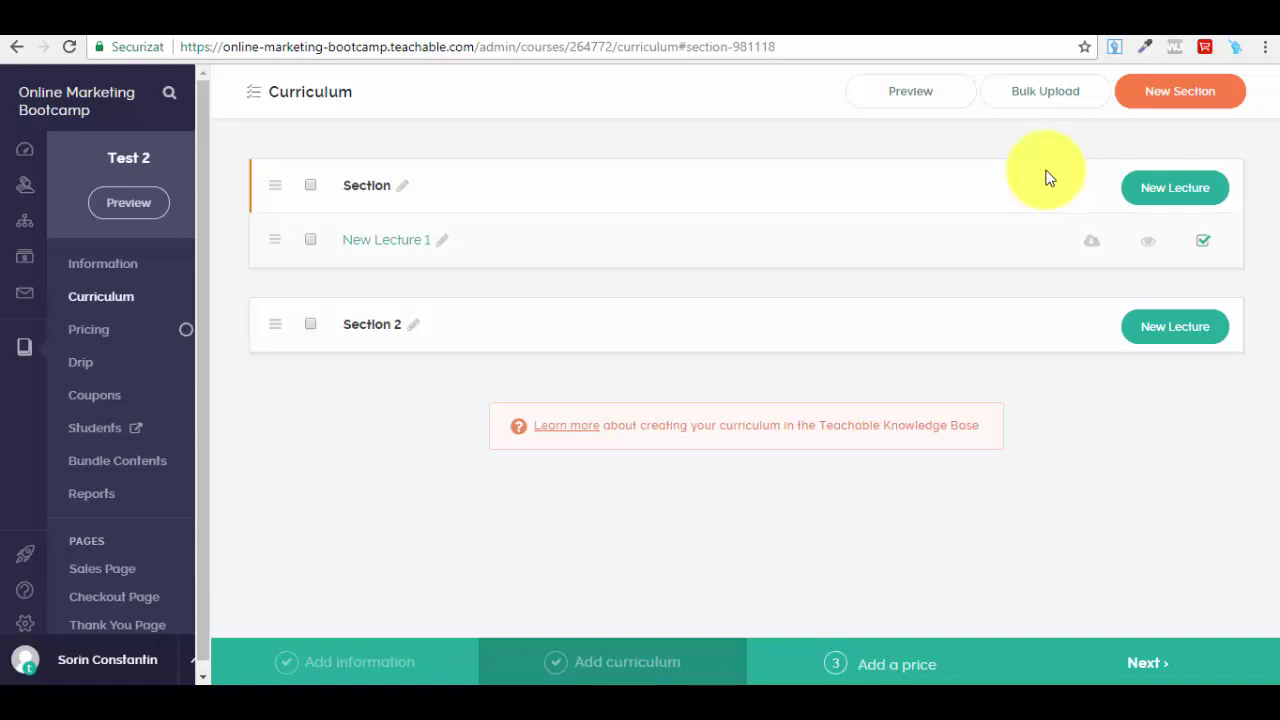
# Step: Add a one-time purchase pricing plan of 17 USD and publish the course
pyautogui.click(1155, 670)
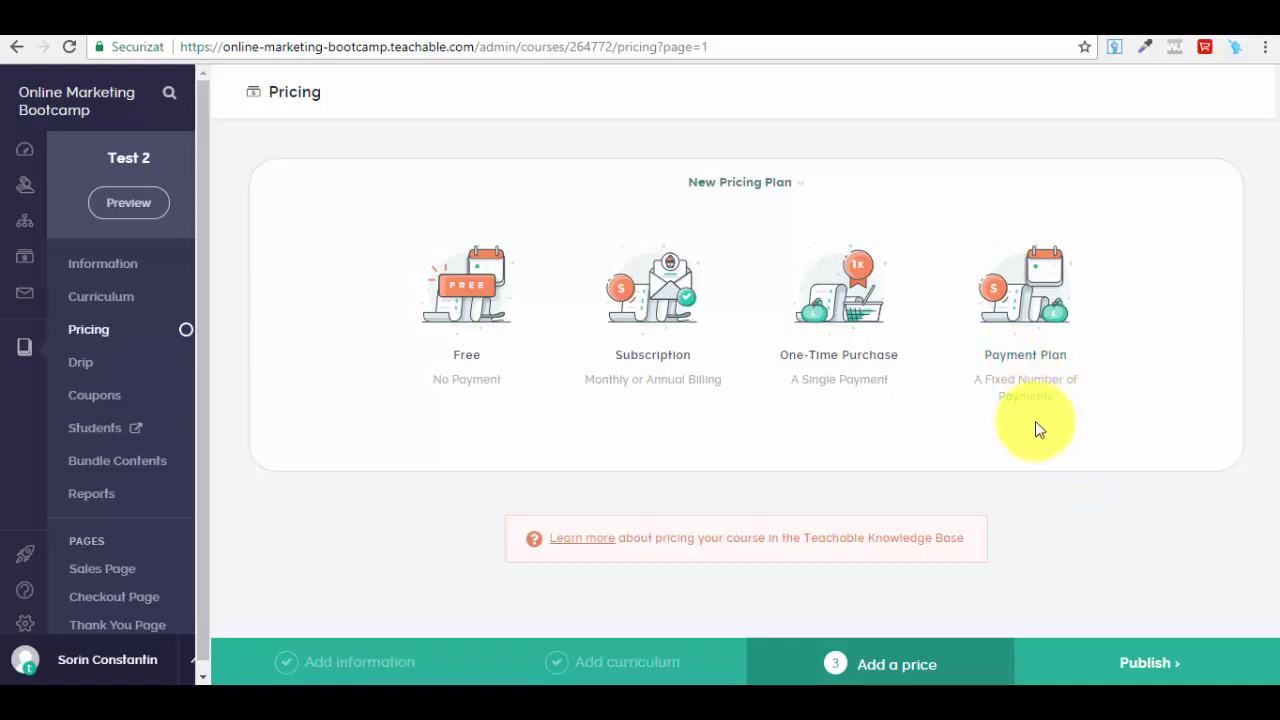
pyautogui.click(838, 290)
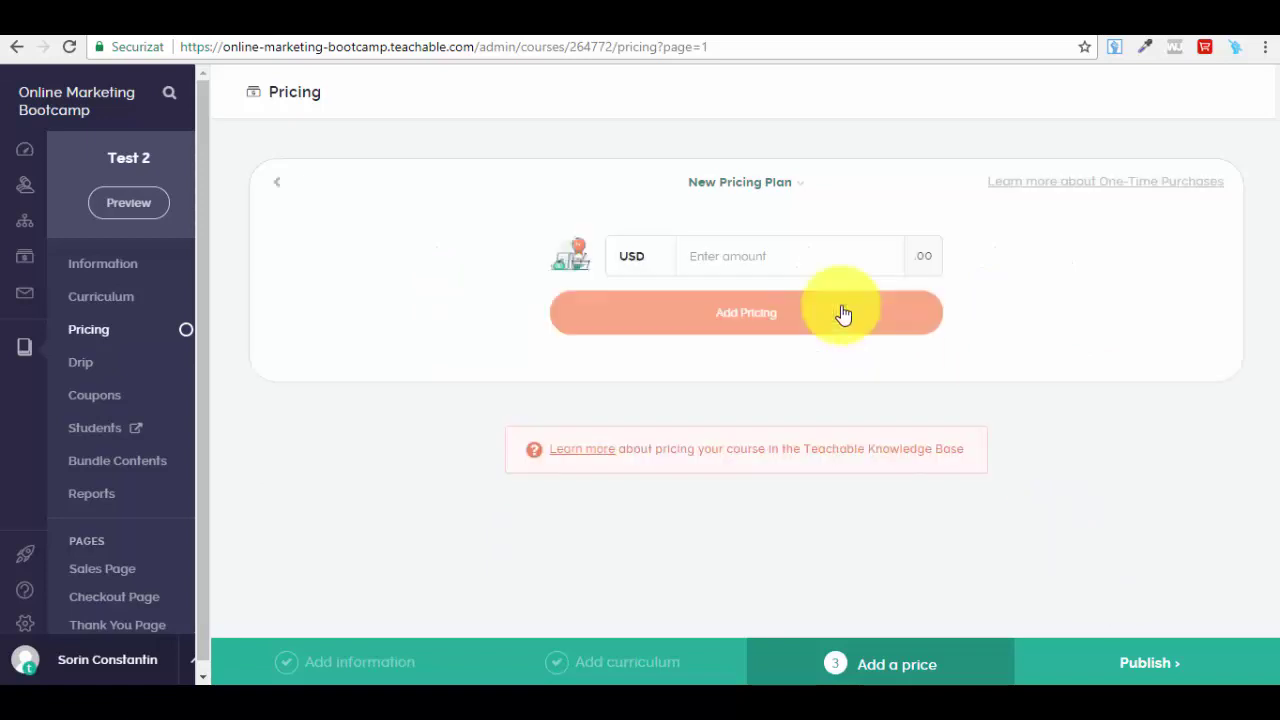
pyautogui.click(752, 256)
pyautogui.write('17')
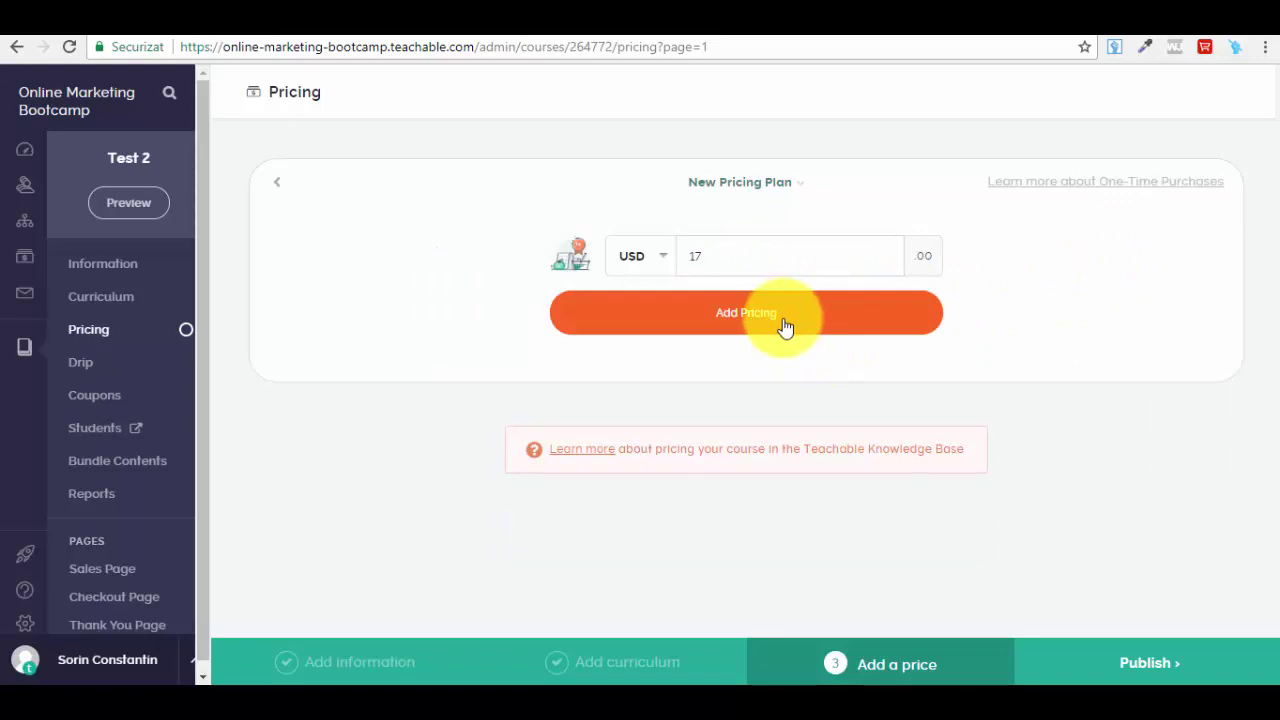
pyautogui.click(874, 324)
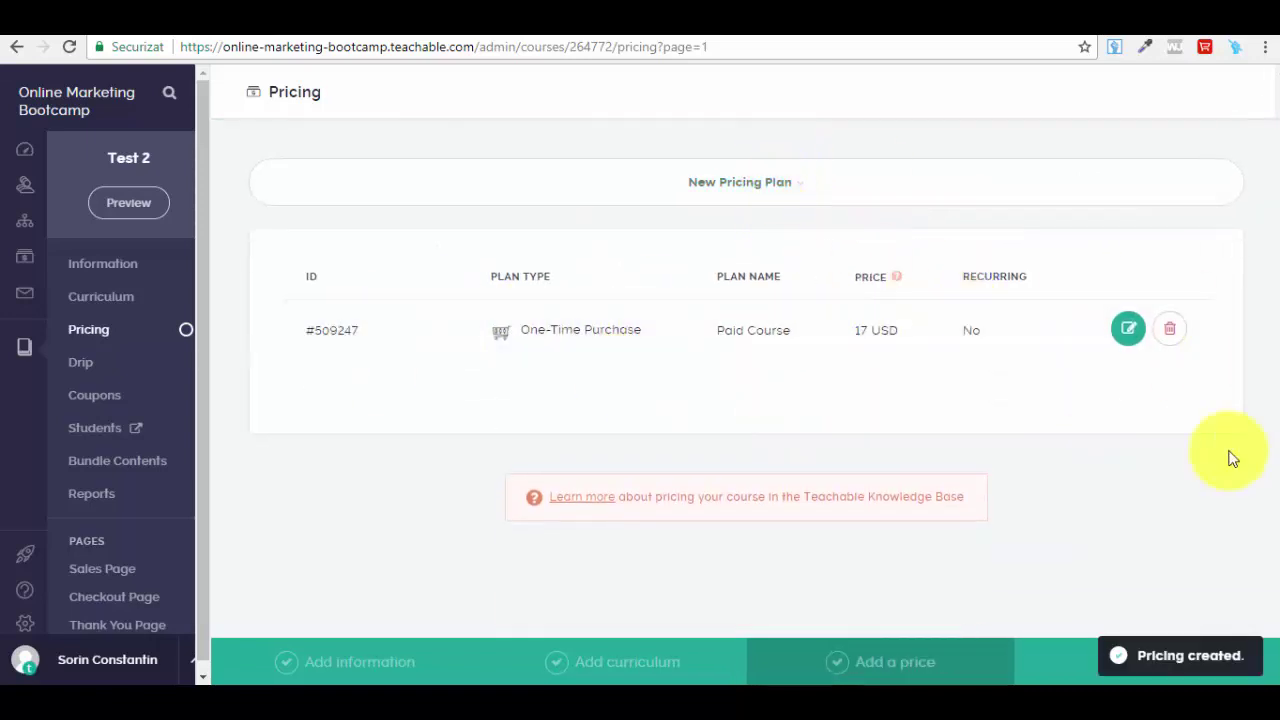
pyautogui.click(1086, 665)
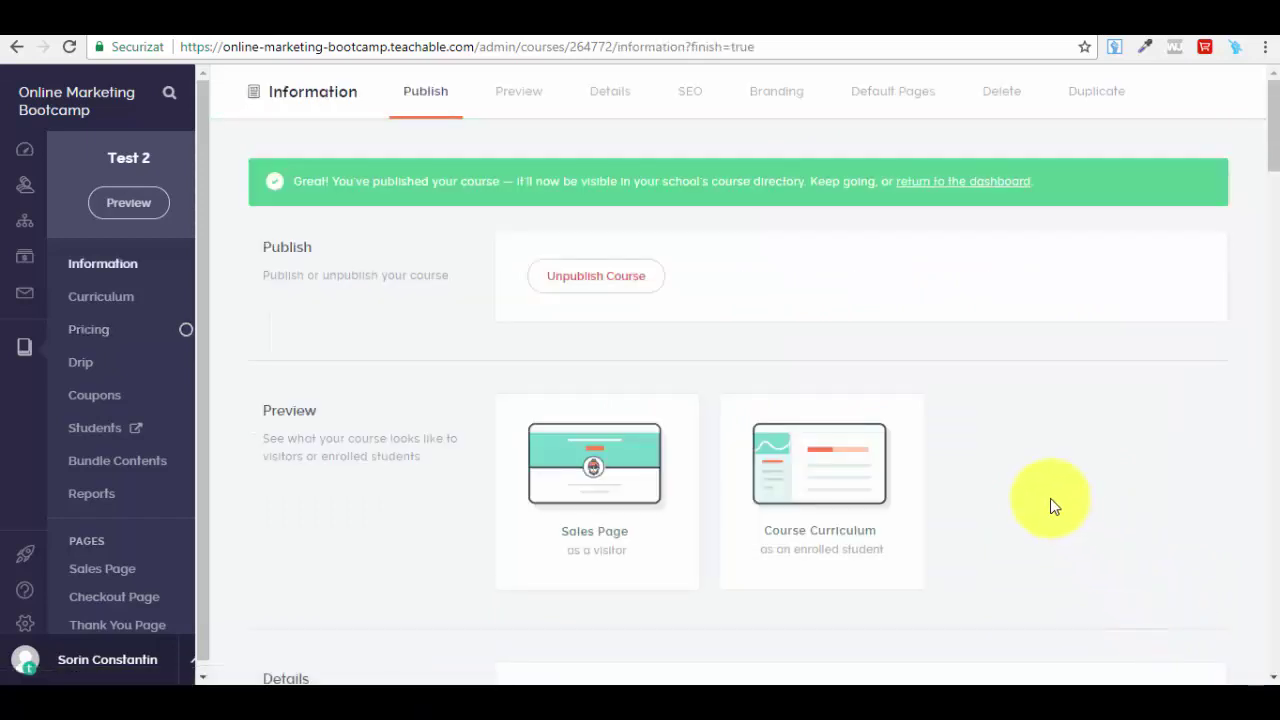
# Step: Review the published course's Details, SEO and Branding settings, including the friendly URL, thumbnail and featured background
pyautogui.moveTo(1270, 110); pyautogui.dragTo(1270, 135)
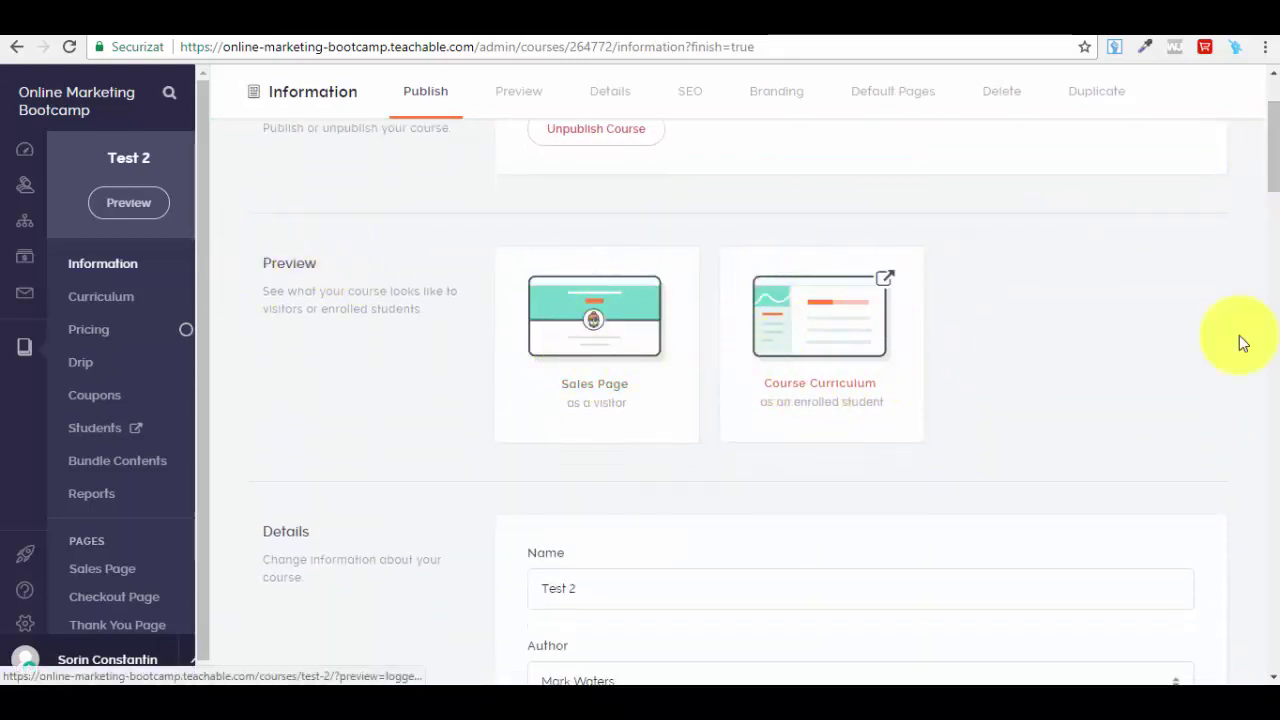
pyautogui.moveTo(1275, 172); pyautogui.dragTo(1271, 337)
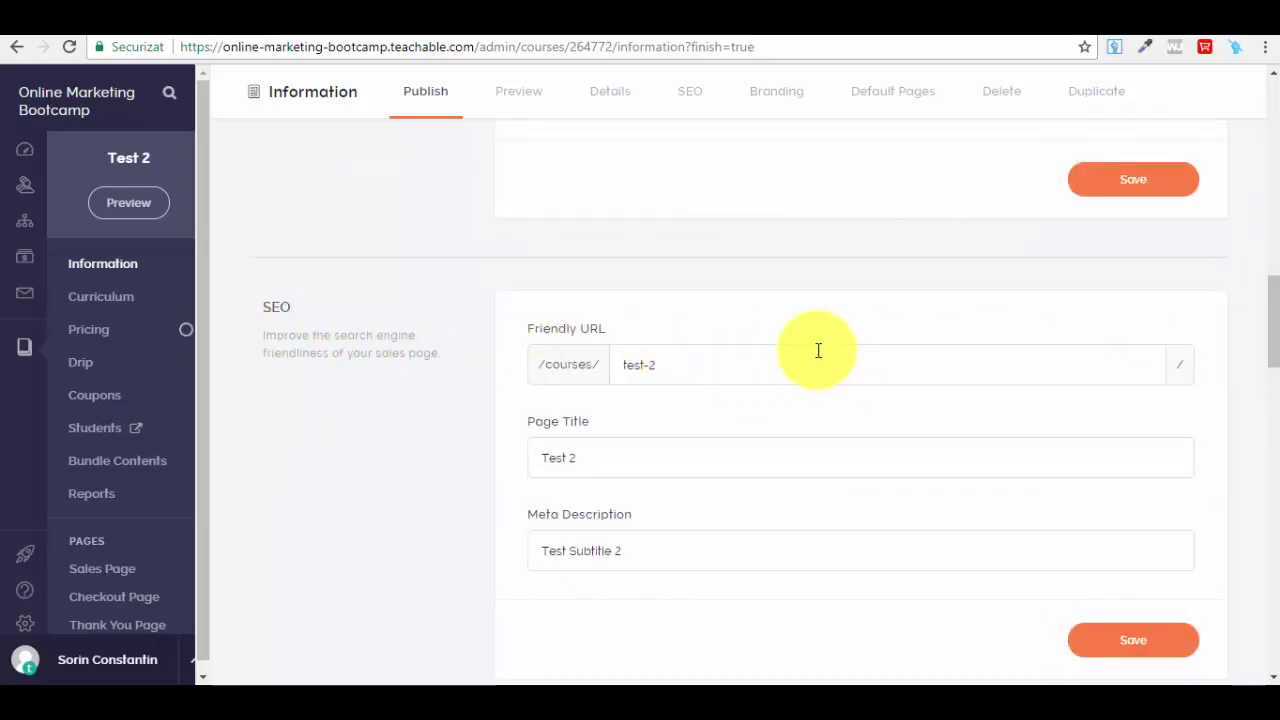
pyautogui.moveTo(1272, 322)
pyautogui.mouseDown()
pyautogui.moveTo(1273, 353)
pyautogui.moveTo(1271, 329)
pyautogui.mouseUp()
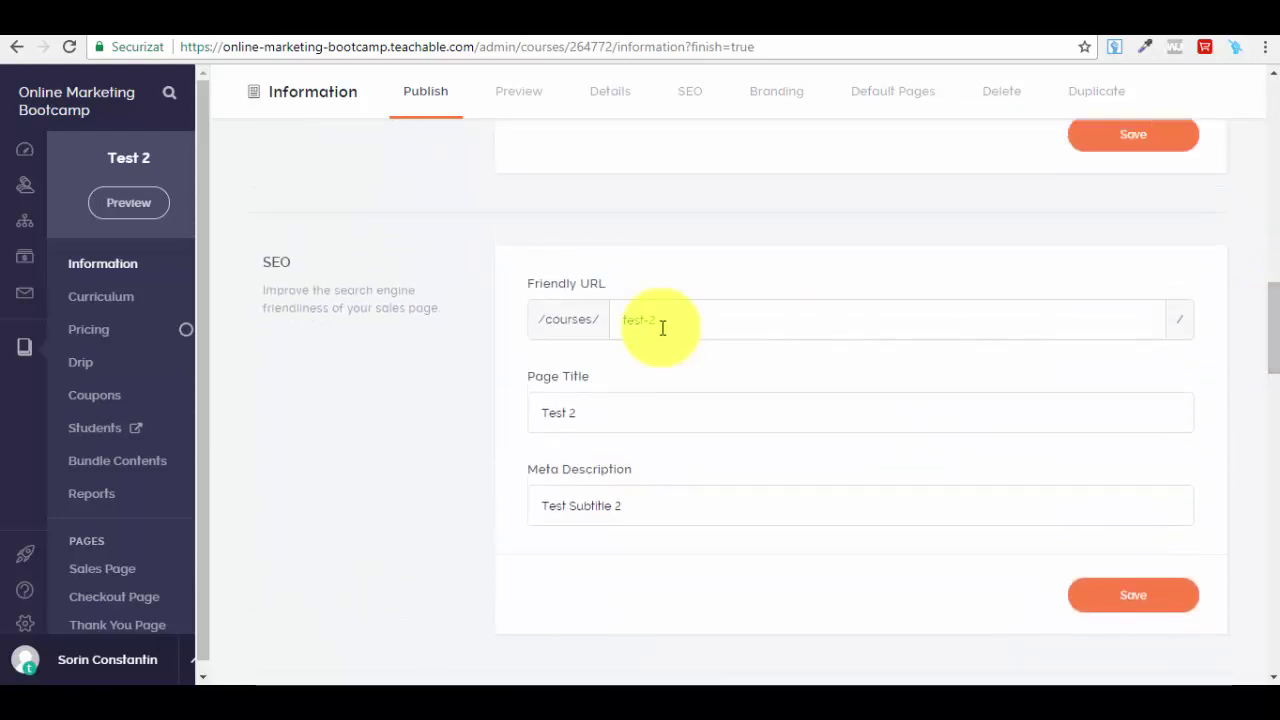
pyautogui.moveTo(663, 326); pyautogui.dragTo(606, 326)
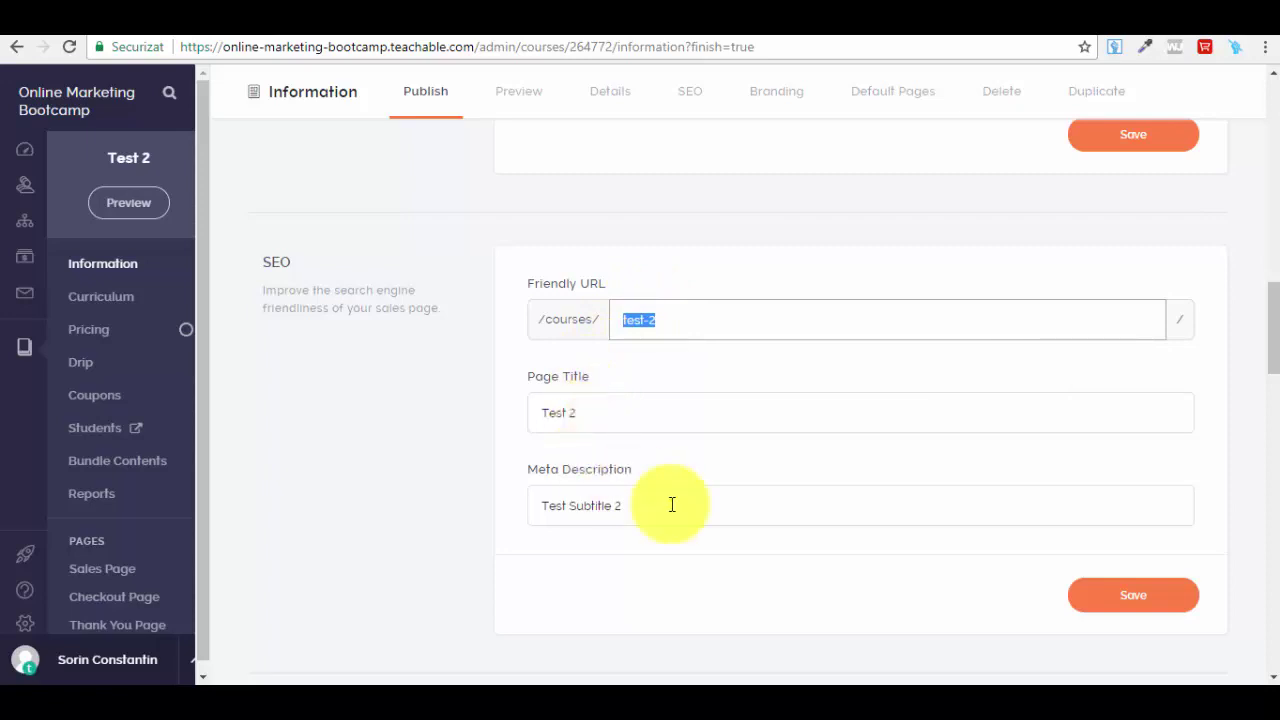
pyautogui.scroll(-5, 1260, 405)
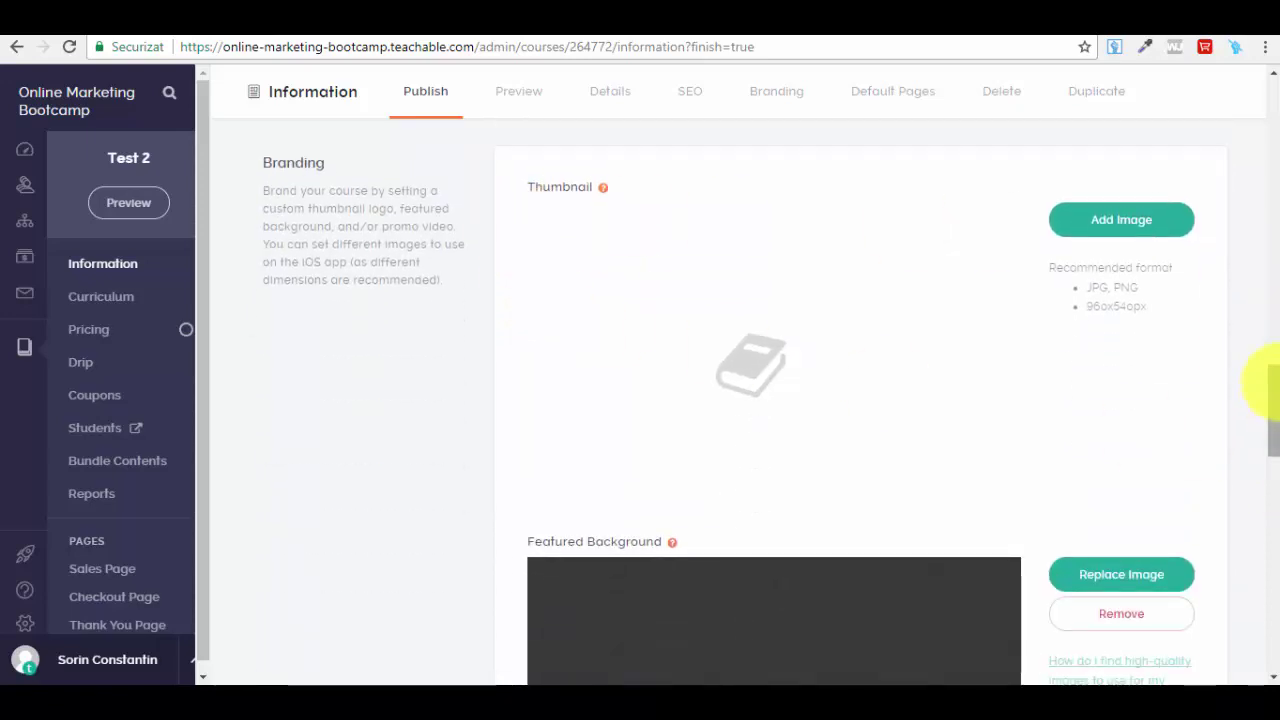
pyautogui.moveTo(1268, 380); pyautogui.dragTo(1262, 414)
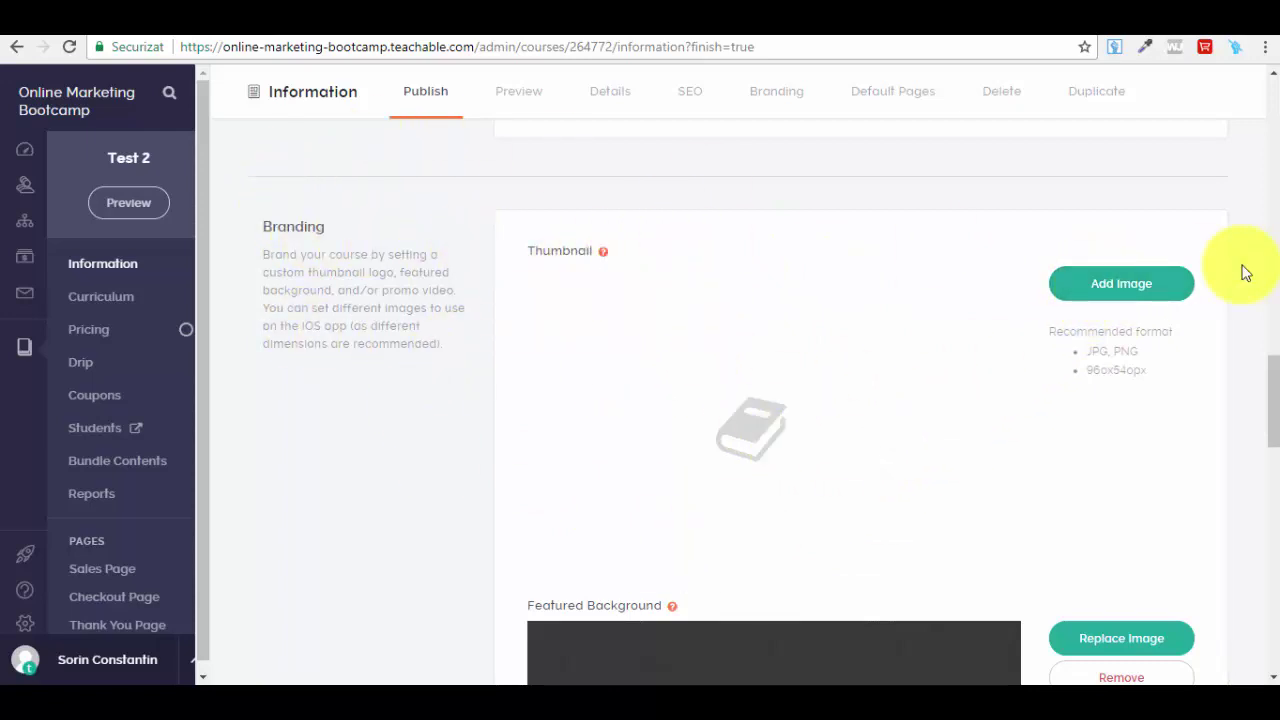
pyautogui.moveTo(1274, 417); pyautogui.dragTo(1275, 578)
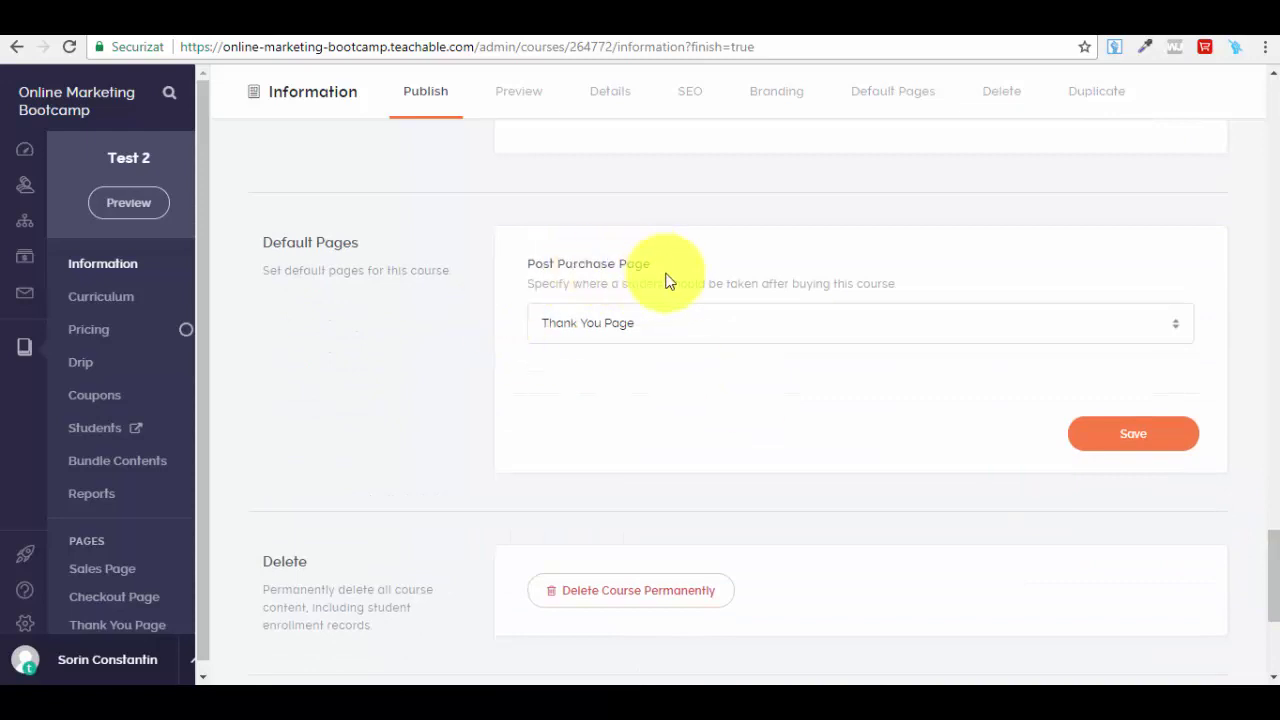
# Step: Examine the page choices for the Post Purchase Page setting and leave it on Thank You Page
pyautogui.click(754, 332)
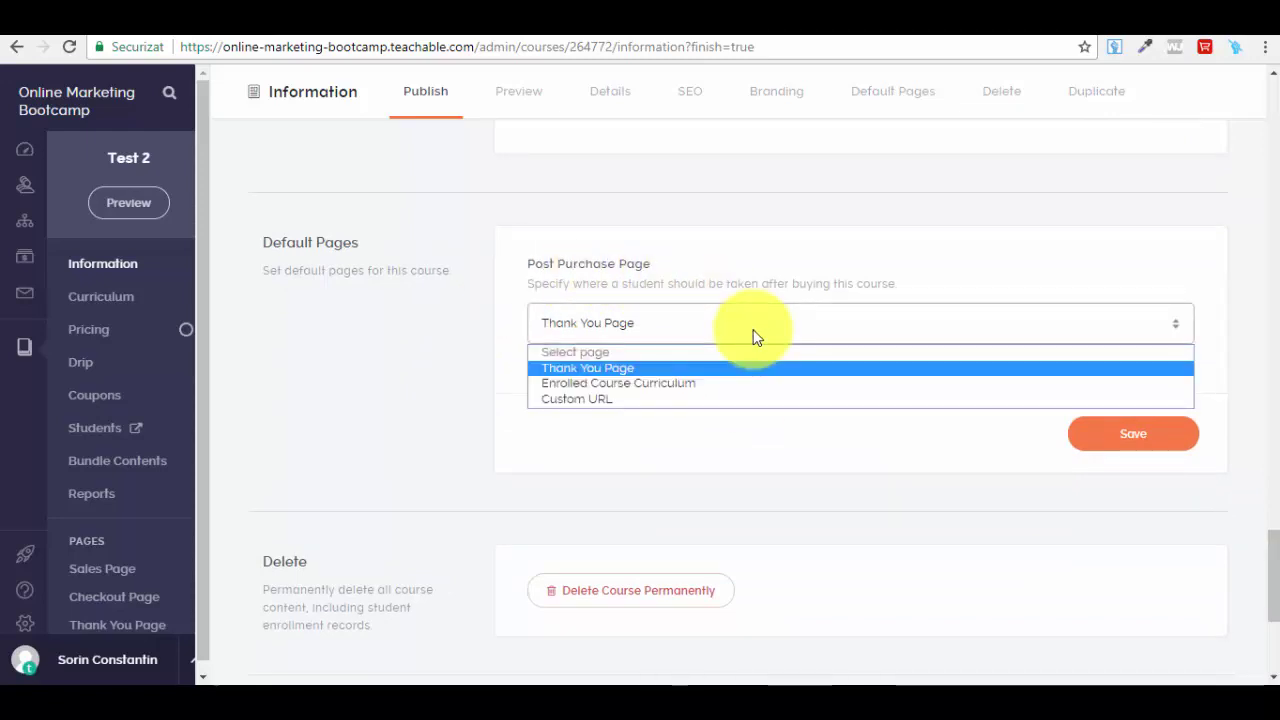
pyautogui.click(754, 334)
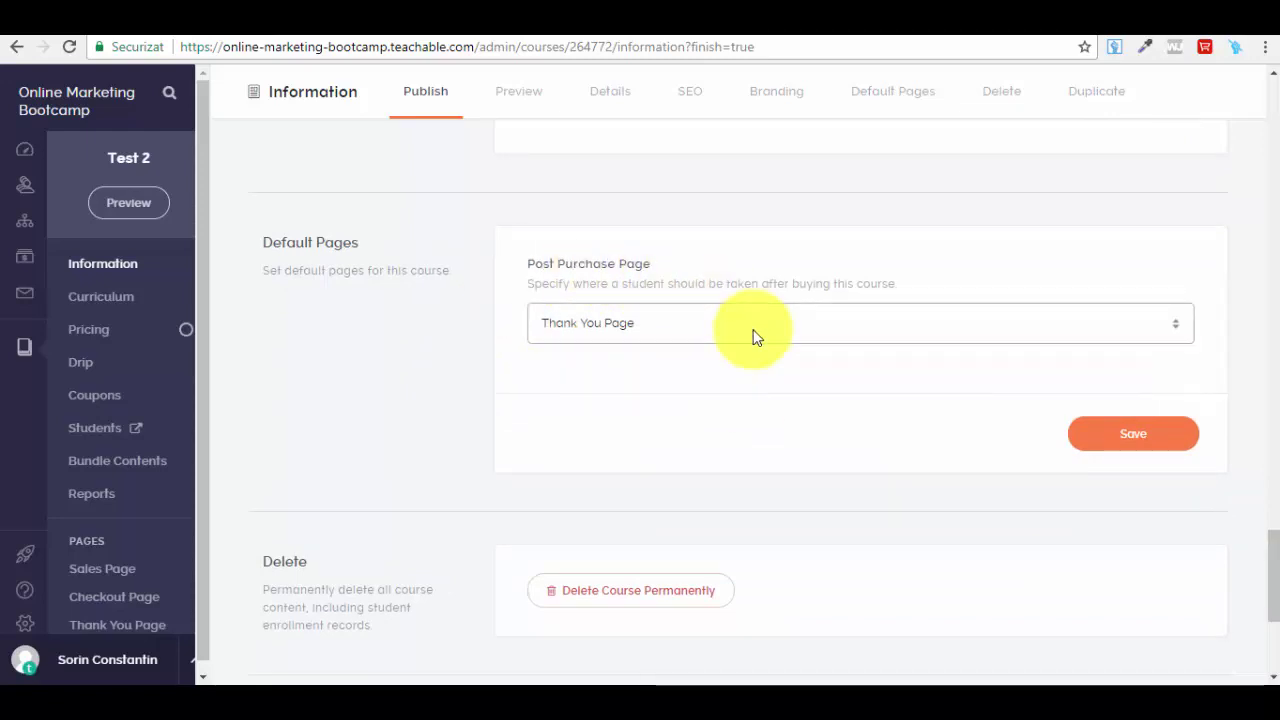
pyautogui.click(657, 328)
pyautogui.click(657, 327)
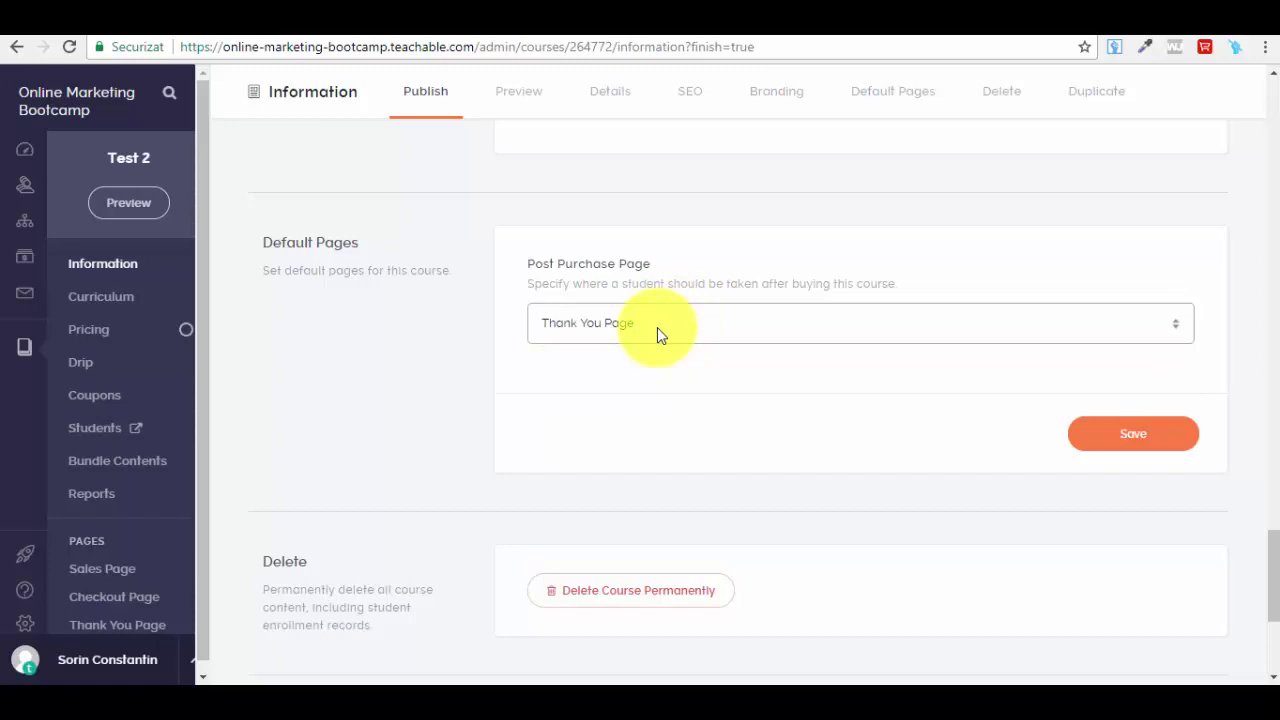
pyautogui.click(657, 327)
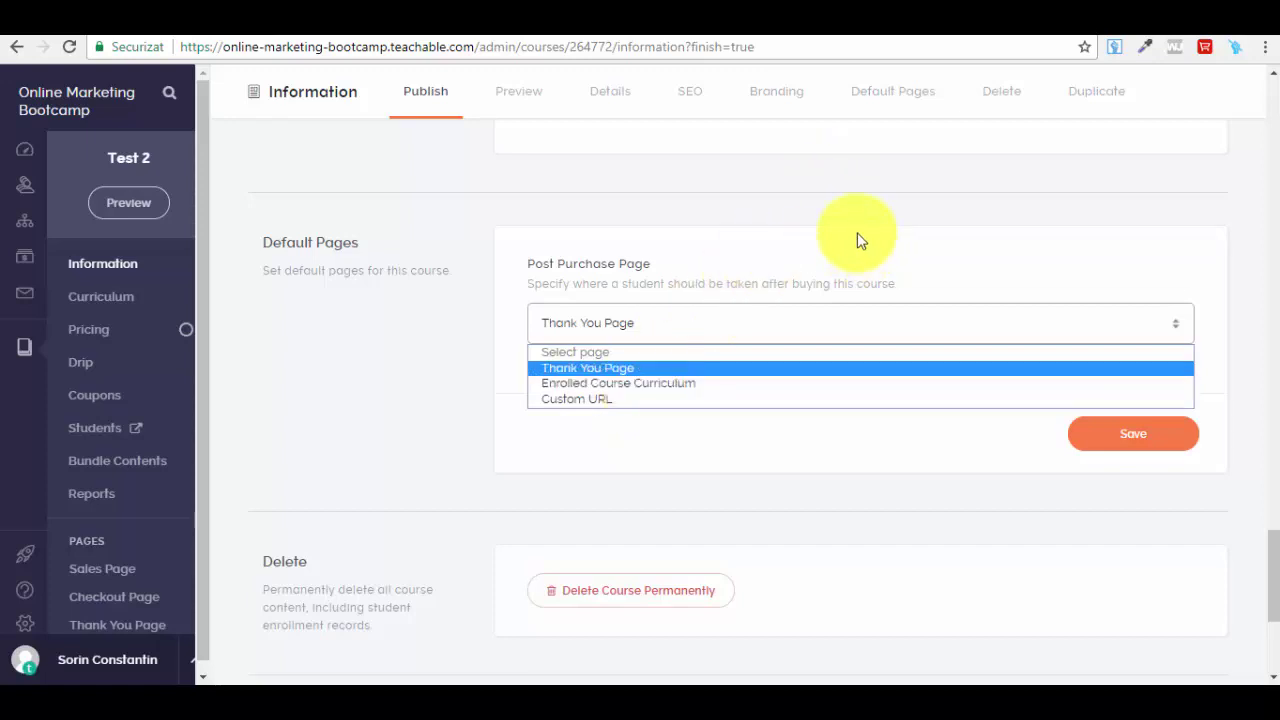
pyautogui.click(866, 270)
# Step: Preview the course's sales page as a visitor and look through its description, instructor, curriculum, FAQ and enrollment sections
pyautogui.moveTo(1277, 527); pyautogui.dragTo(1268, 98)
pyautogui.click(591, 433)
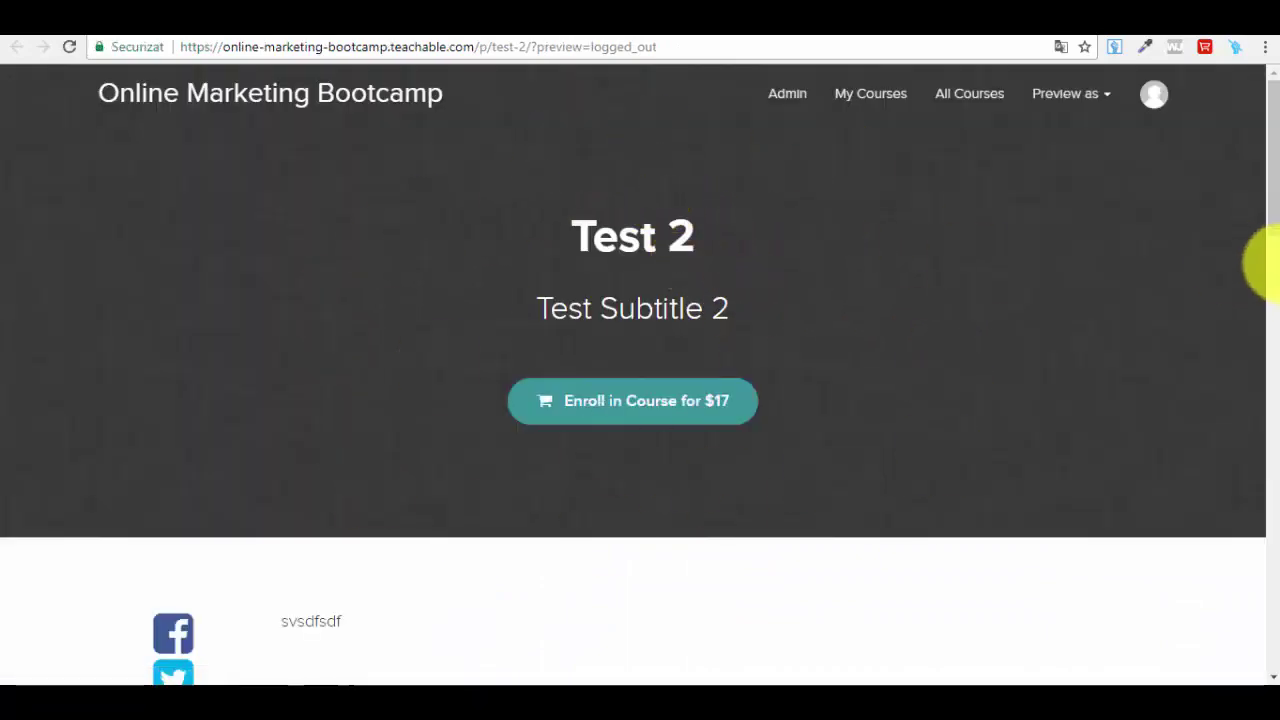
pyautogui.scroll(-3, 1270, 262)
pyautogui.moveTo(269, 404); pyautogui.dragTo(405, 400)
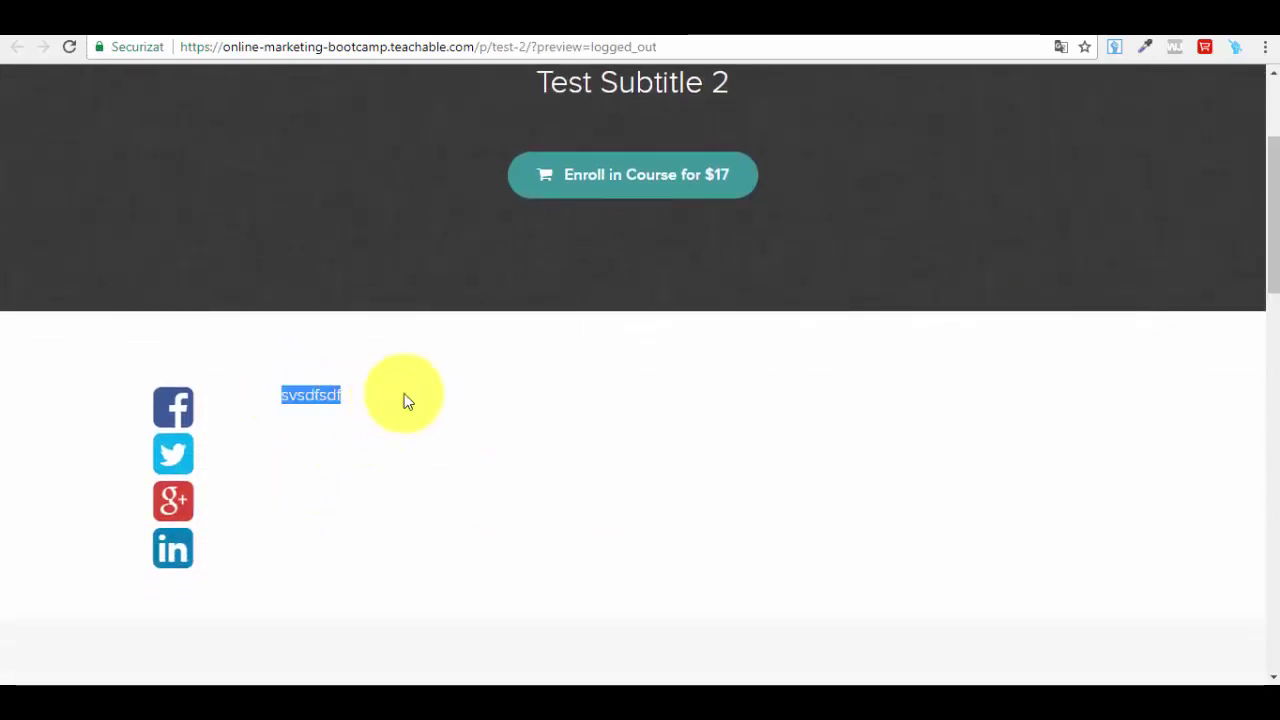
pyautogui.click(937, 398)
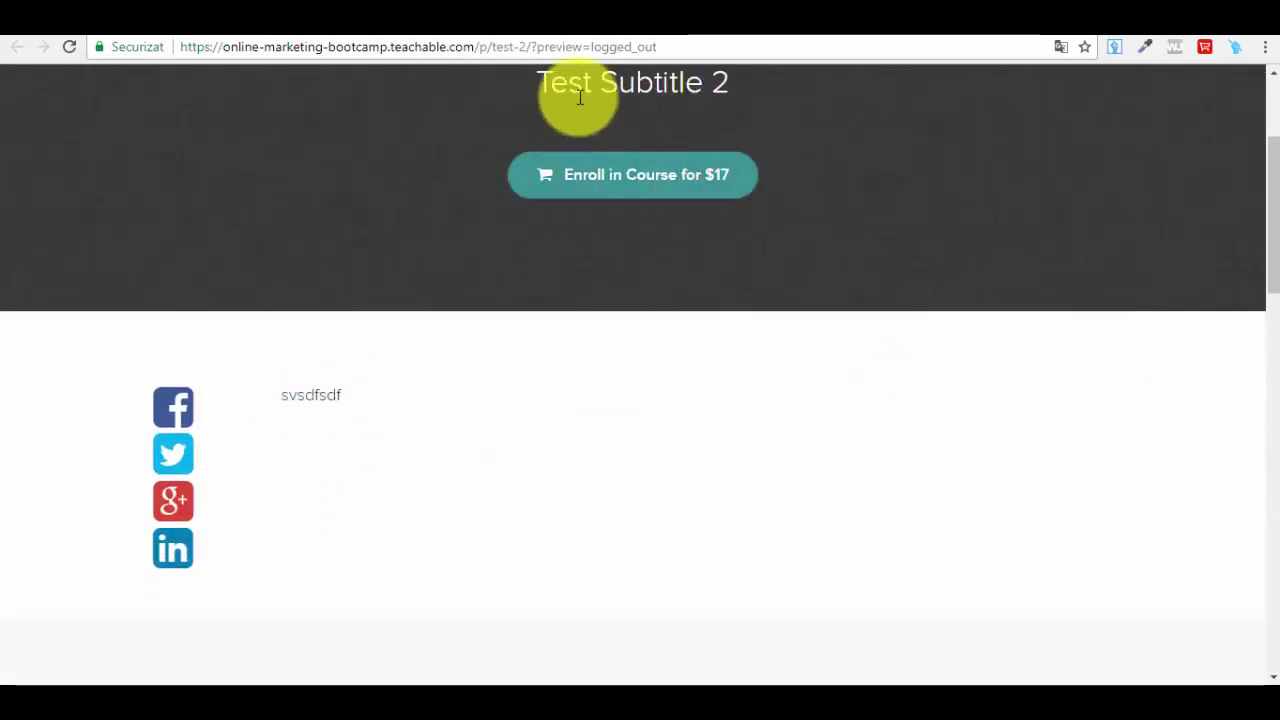
pyautogui.moveTo(1270, 251); pyautogui.dragTo(1229, 363)
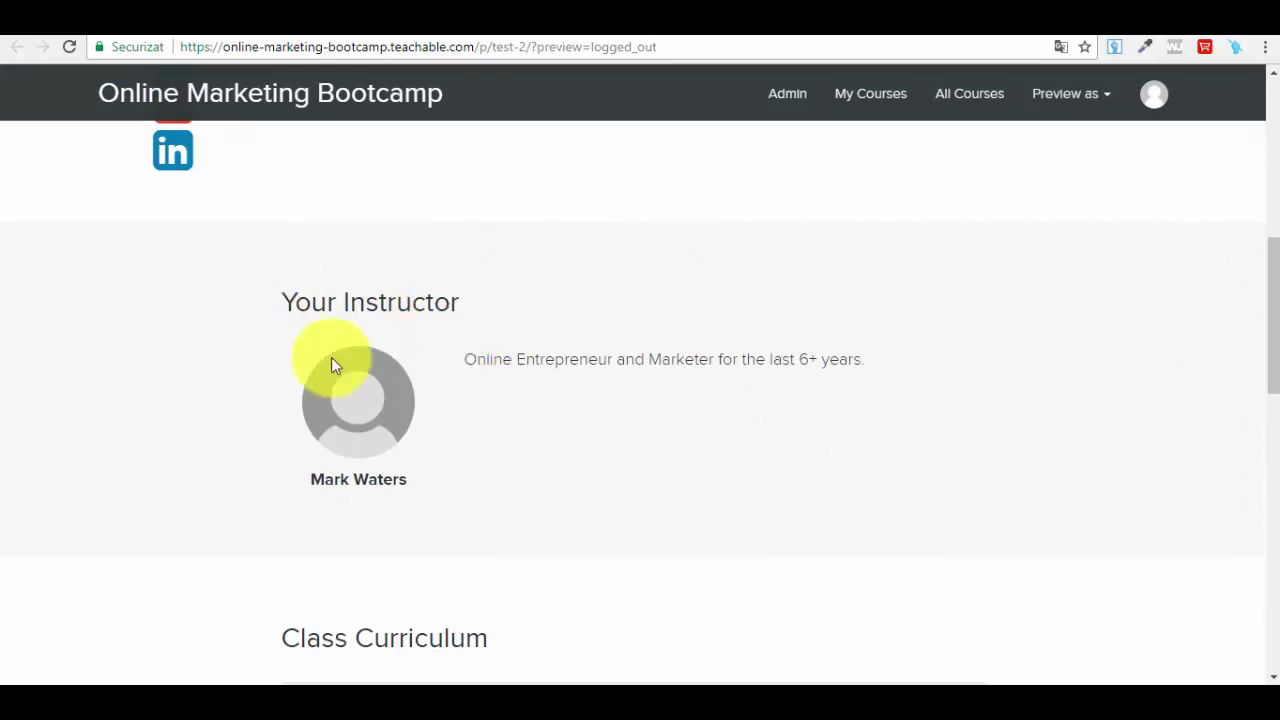
pyautogui.scroll(-6, 1271, 434)
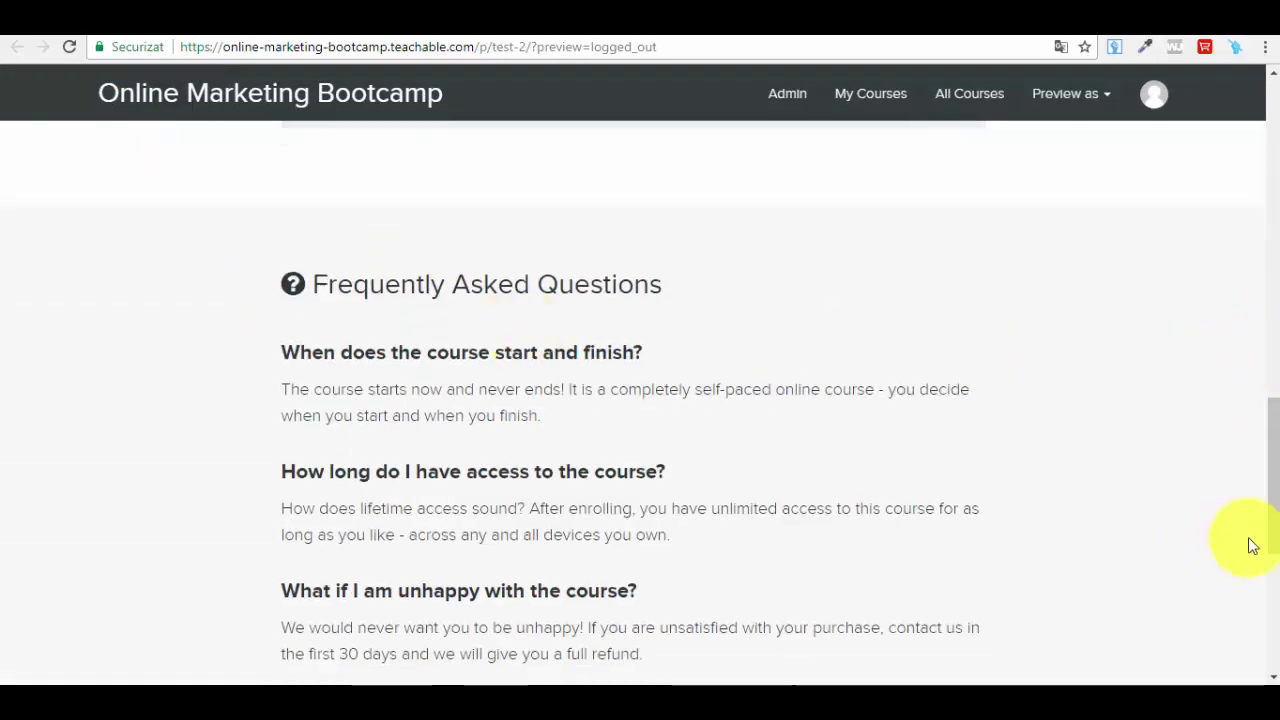
pyautogui.scroll(3, 1262, 398)
pyautogui.scroll(-4, 1260, 490)
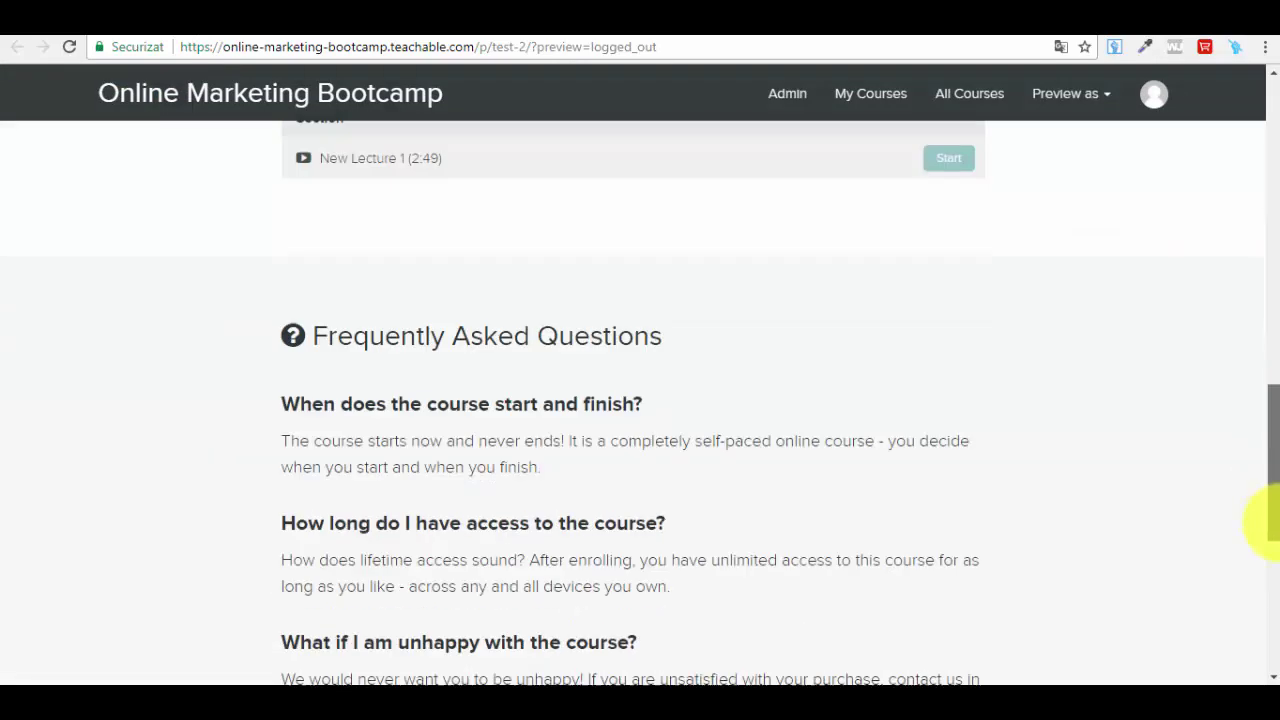
pyautogui.scroll(-2, 1268, 545)
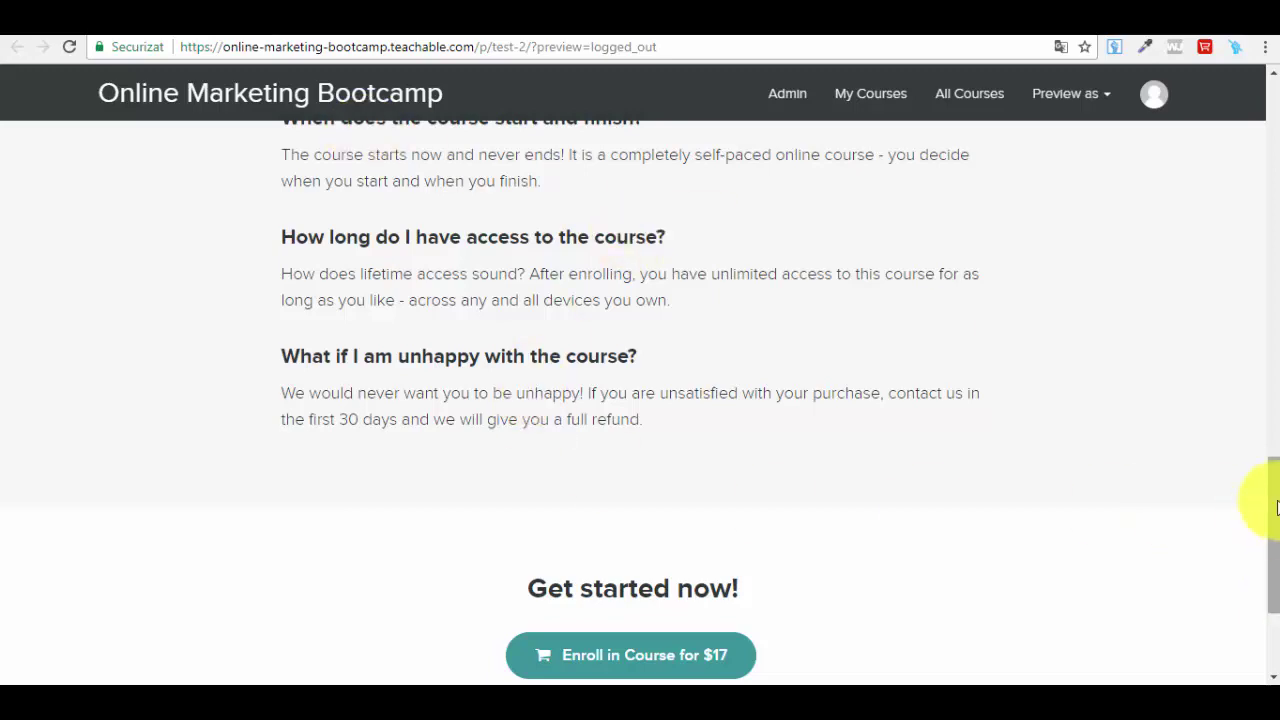
pyautogui.scroll(-2, 1262, 560)
pyautogui.moveTo(1265, 600); pyautogui.dragTo(708, 32)
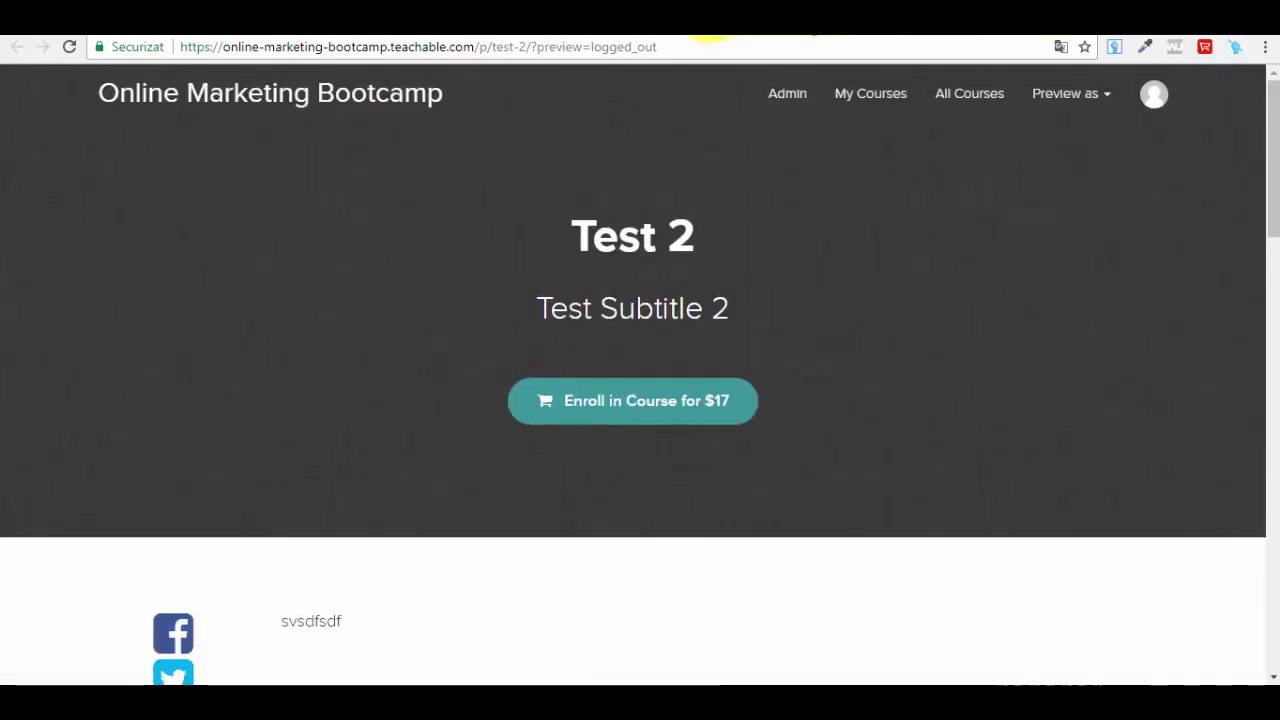
# Step: Return to the course's Information page and examine the options for deleting and duplicating the course
pyautogui.click(712, 33)
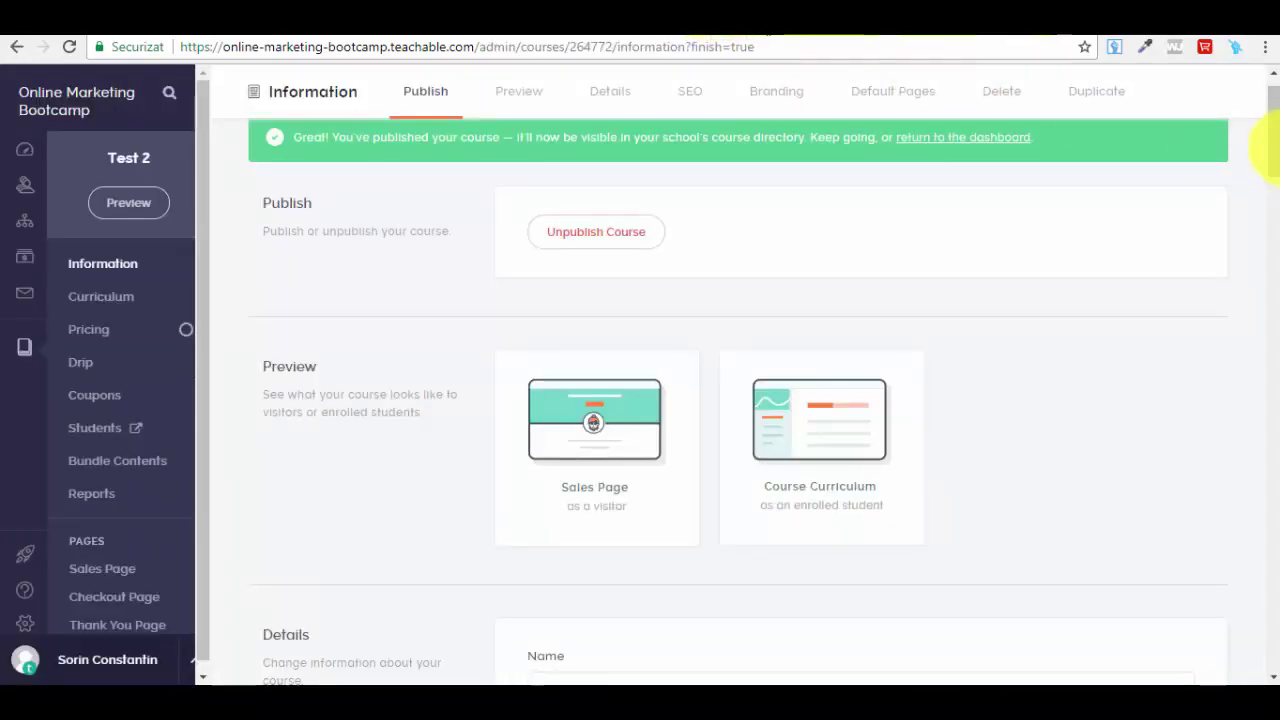
pyautogui.moveTo(1272, 148); pyautogui.dragTo(1206, 609)
pyautogui.scroll(1, 1109, 271)
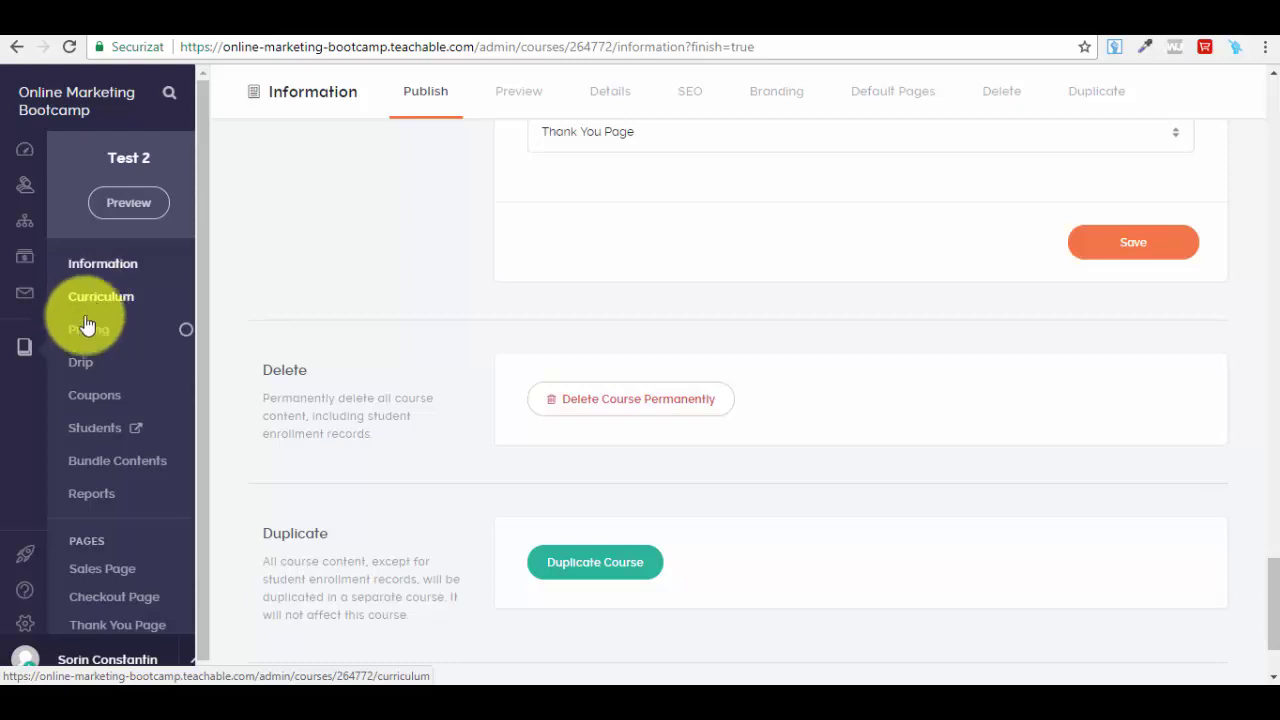
# Step: Review the Coupons, Students and Drip pages of the Test 2 course
pyautogui.click(100, 400)
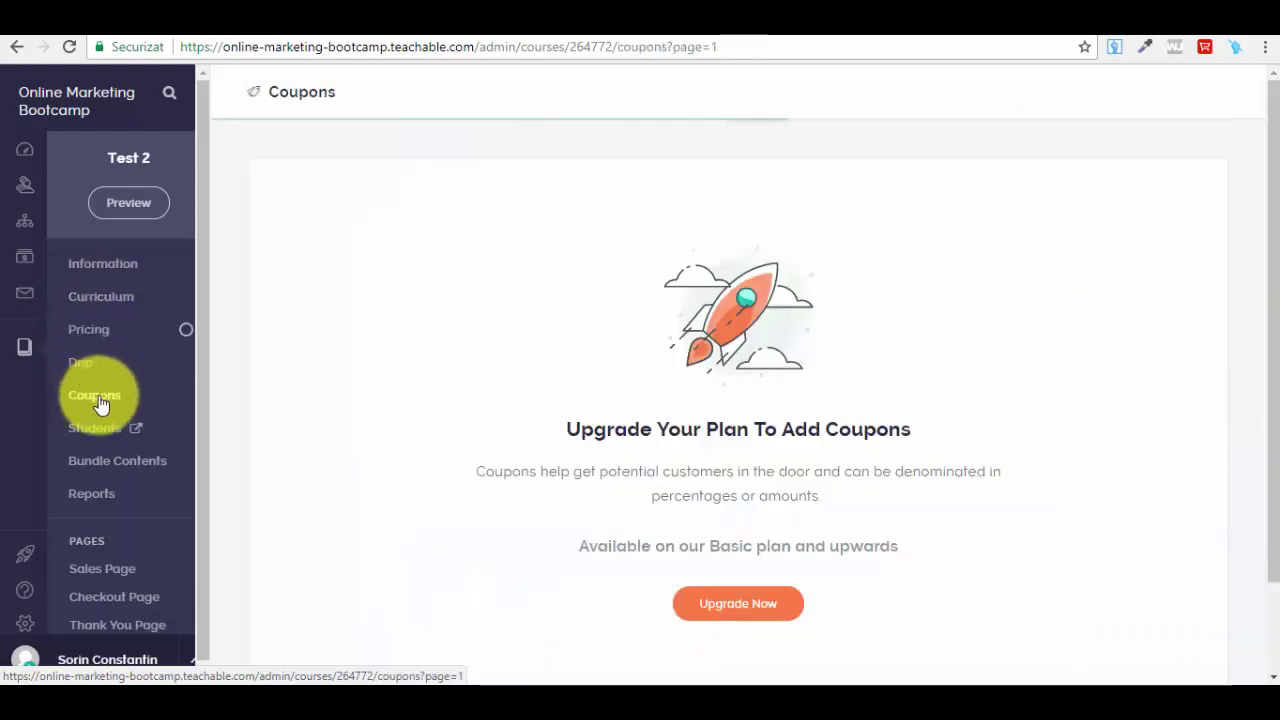
pyautogui.click(110, 428)
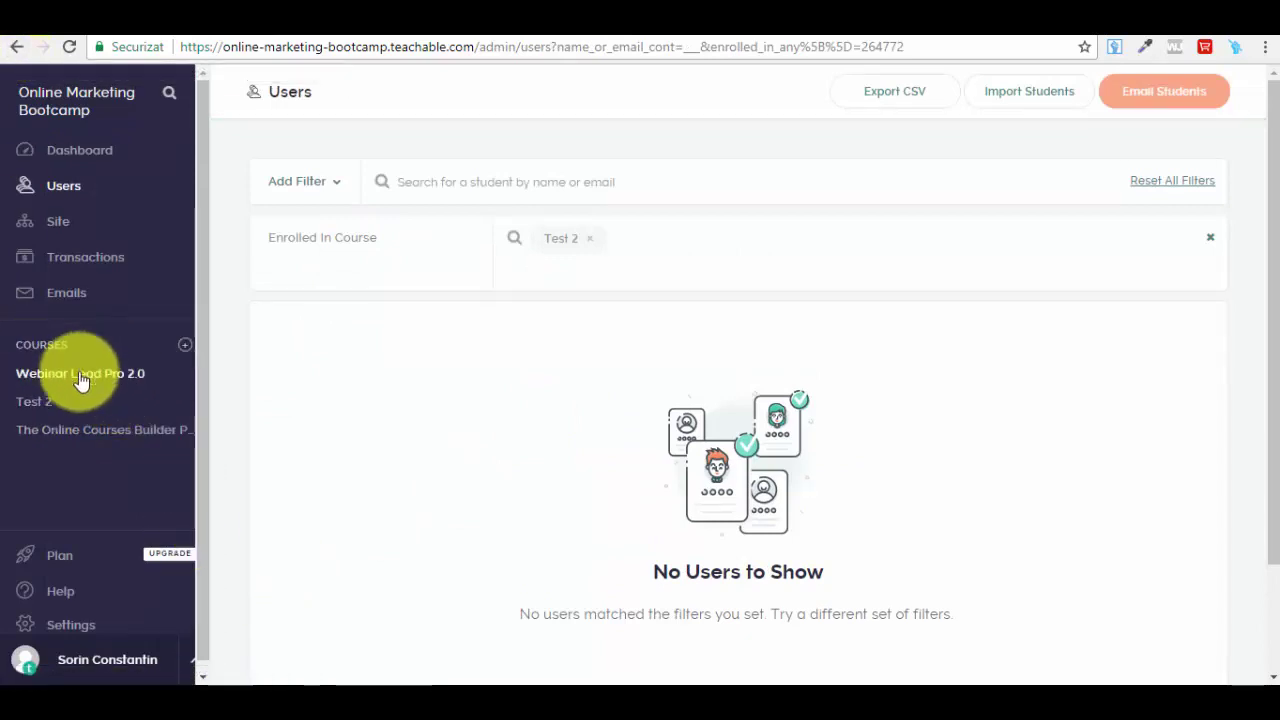
pyautogui.click(52, 402)
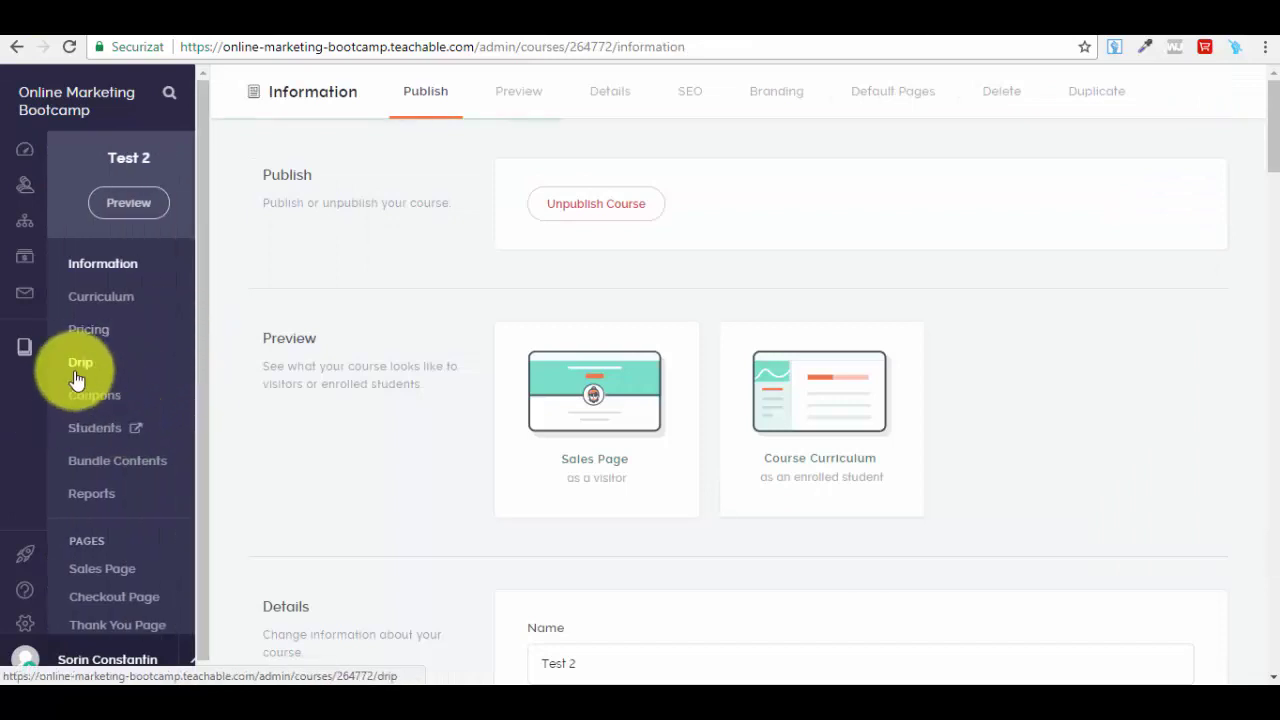
pyautogui.click(78, 370)
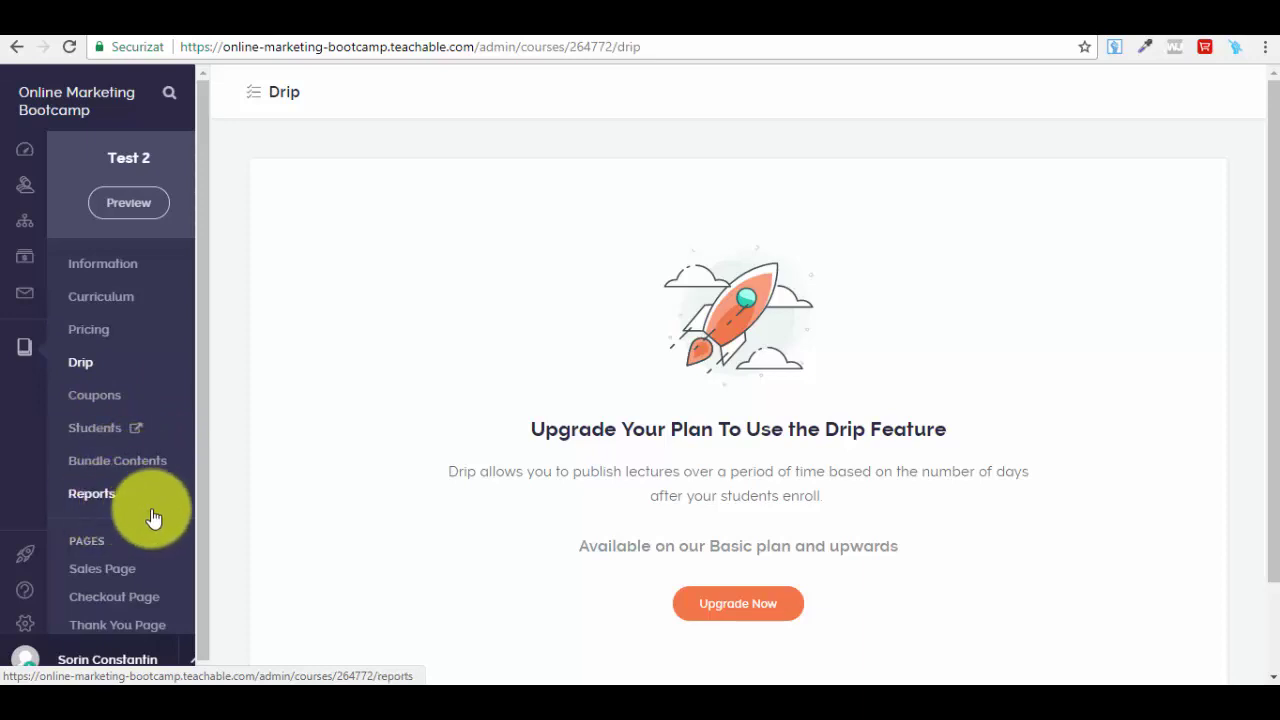
# Step: Examine the Thank You Page editor and the Checkout Page editor with its testimonials, bullet points and course guarantee sections
pyautogui.moveTo(199, 471); pyautogui.dragTo(197, 540)
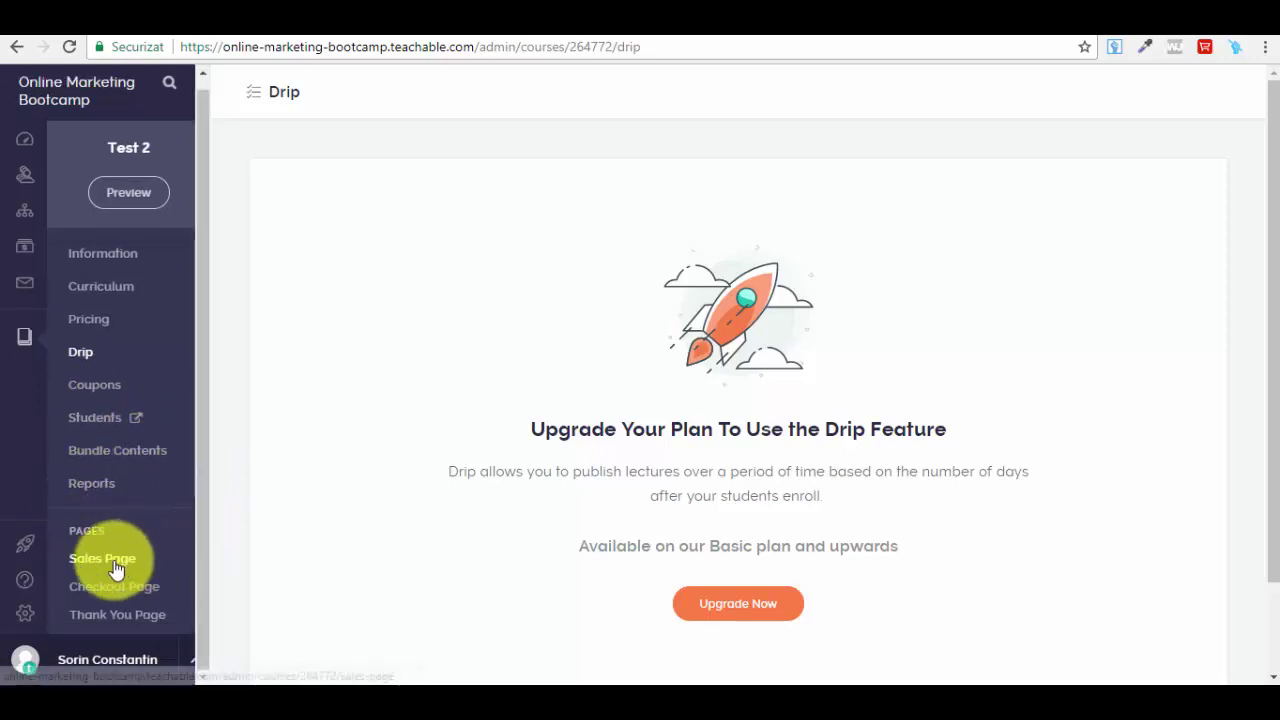
pyautogui.click(137, 620)
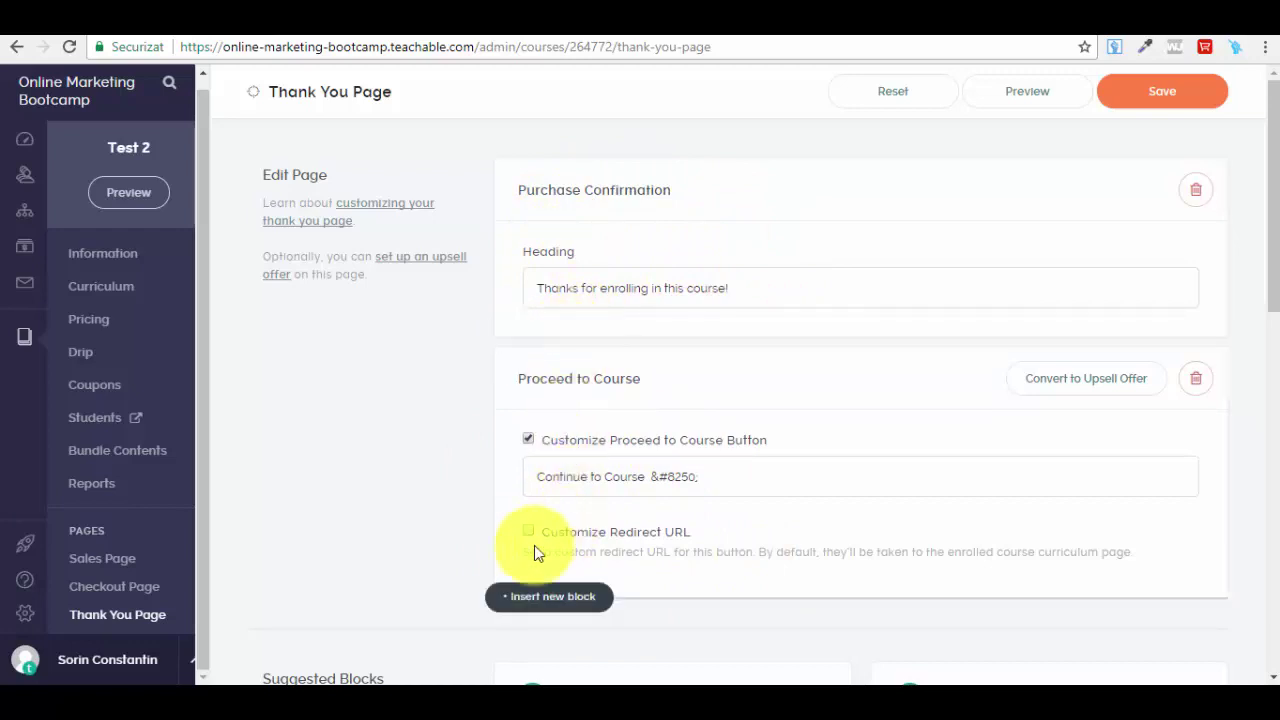
pyautogui.click(133, 589)
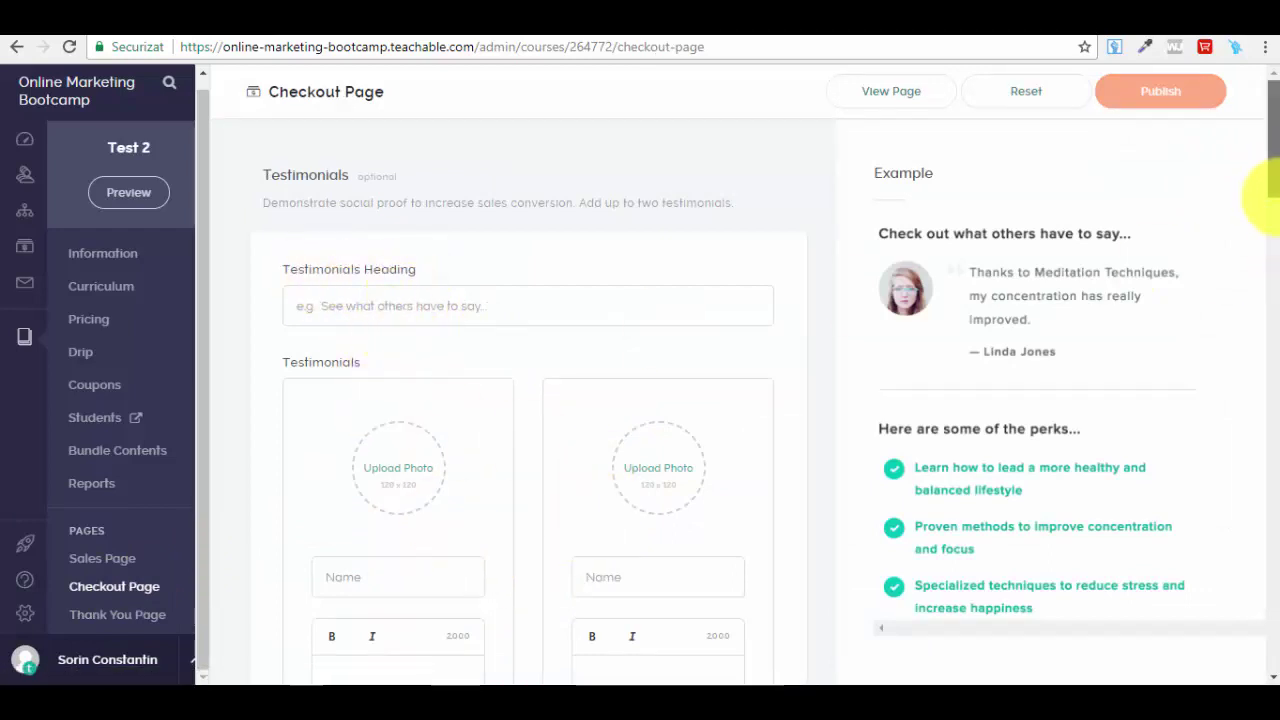
pyautogui.moveTo(1268, 200); pyautogui.dragTo(1268, 380)
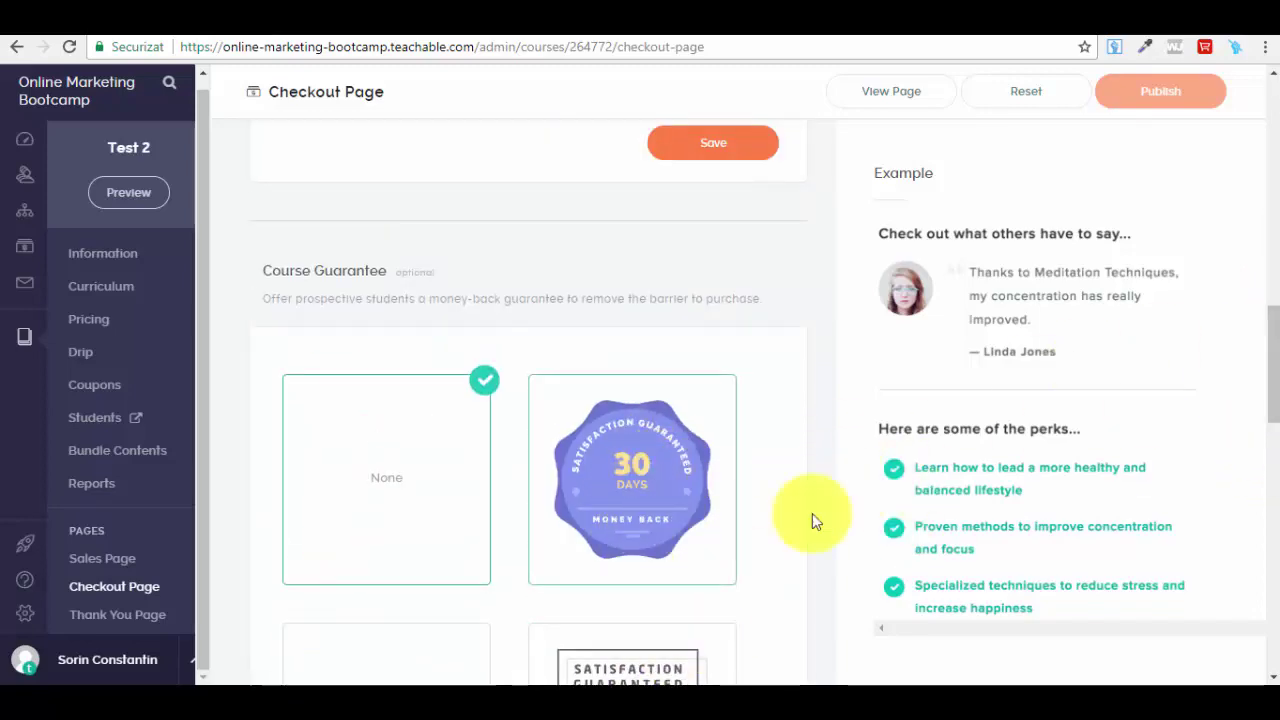
pyautogui.moveTo(1259, 318); pyautogui.dragTo(1248, 272)
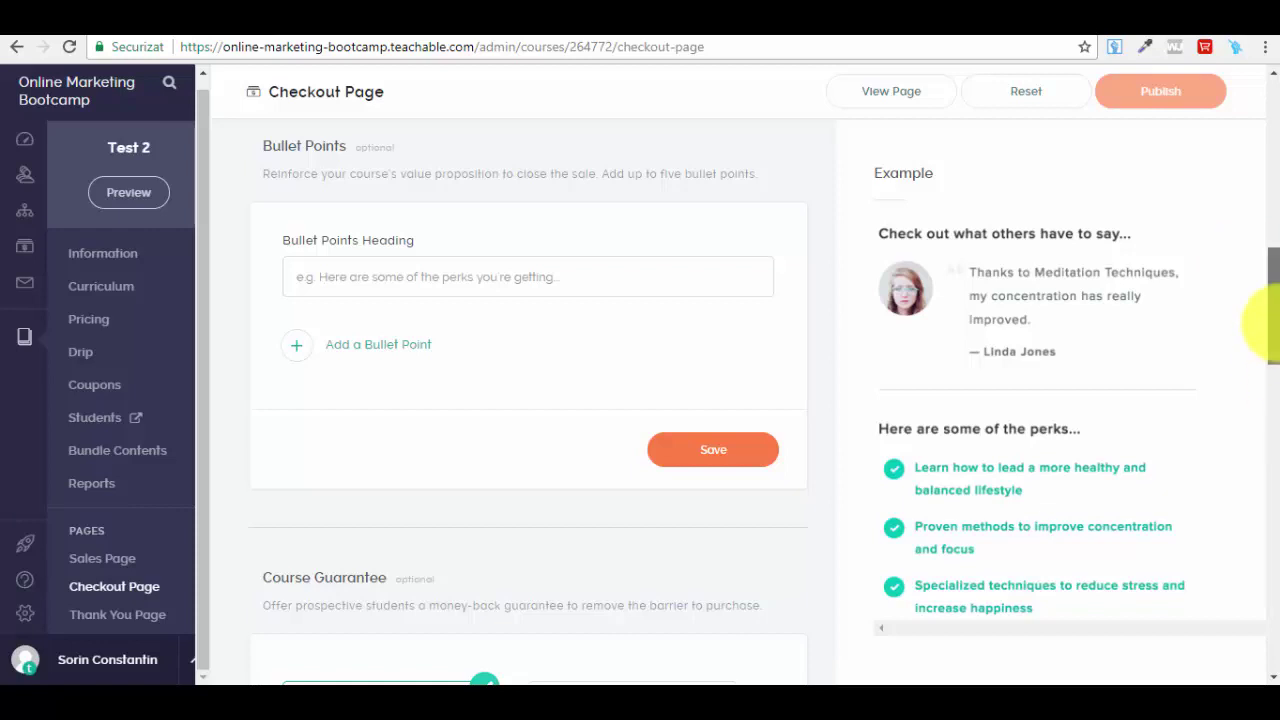
pyautogui.moveTo(1275, 318); pyautogui.dragTo(1274, 286)
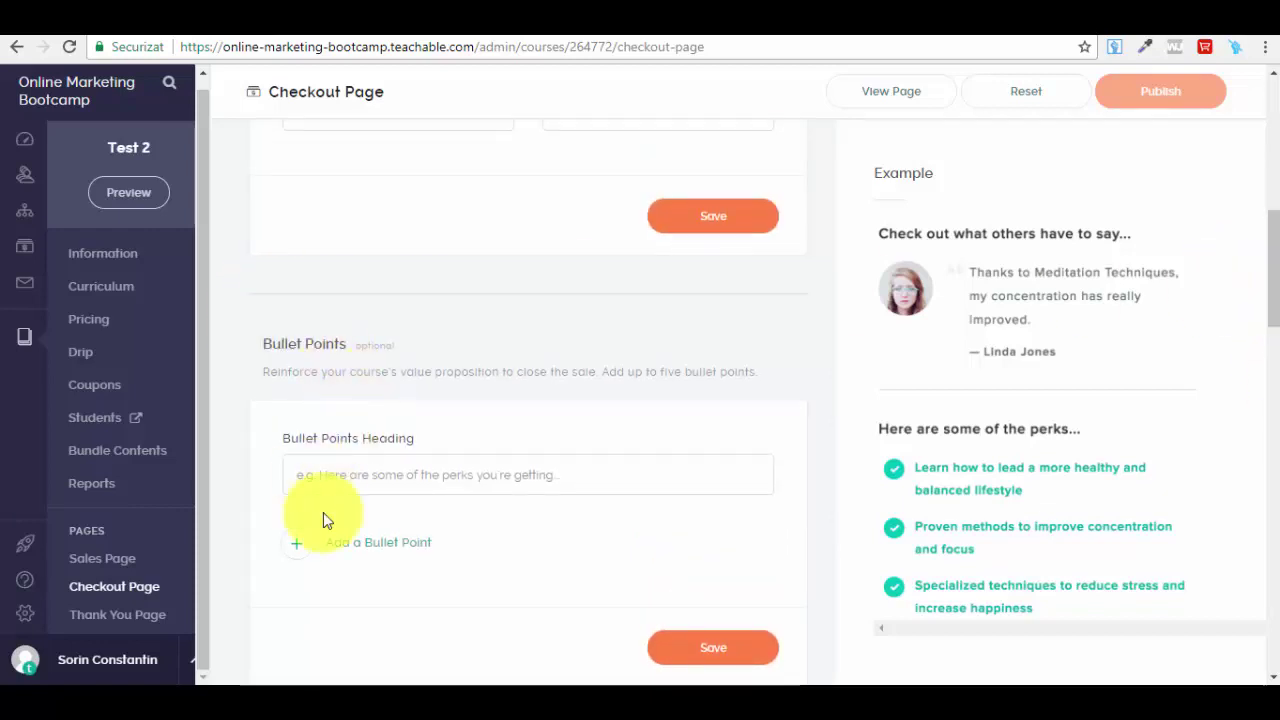
pyautogui.moveTo(1264, 372); pyautogui.dragTo(1260, 163)
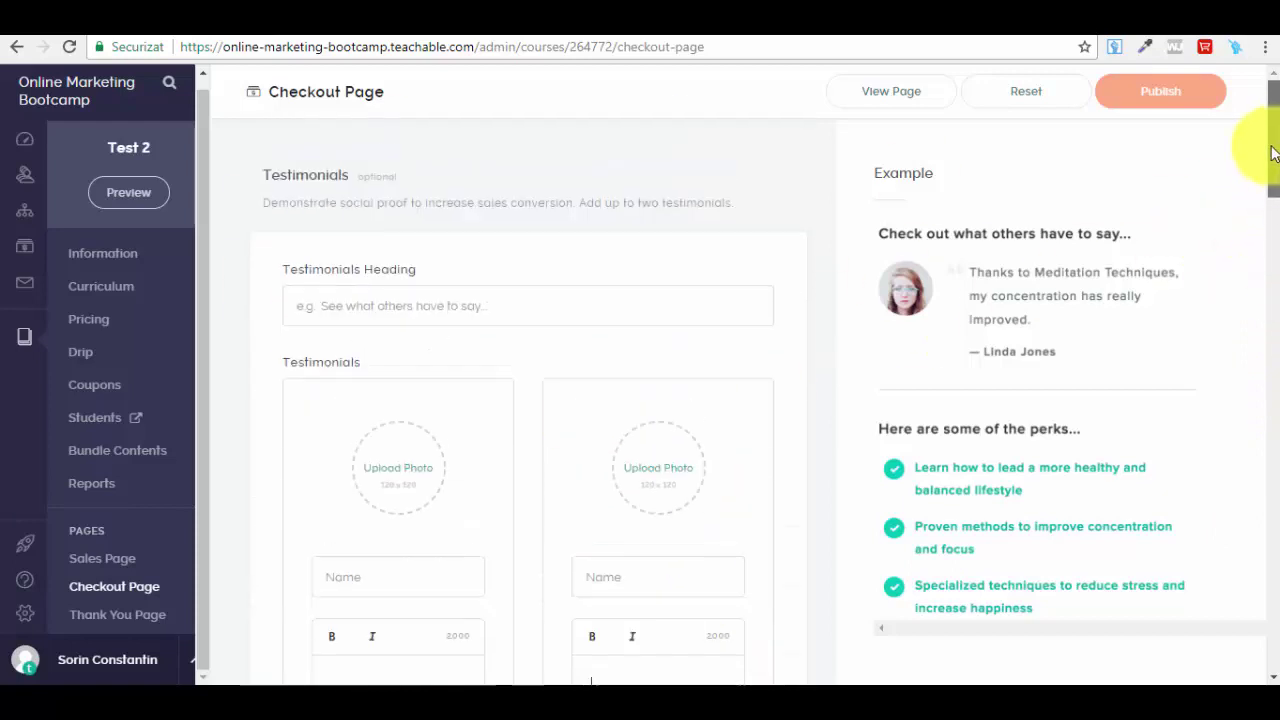
# Step: Copy the course checkout page URL from the instructions for viewing the live checkout page and close them
pyautogui.click(868, 98)
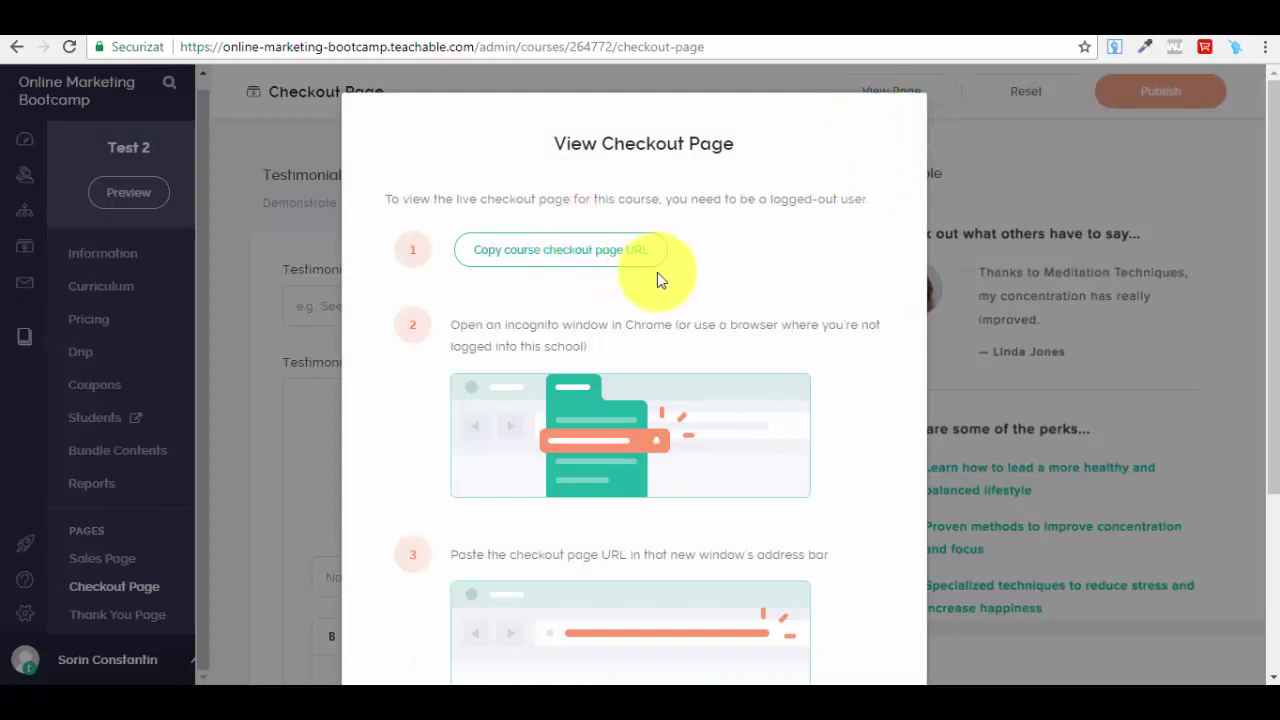
pyautogui.scroll(-1, 640, 262)
pyautogui.scroll(1, 610, 252)
pyautogui.click(601, 258)
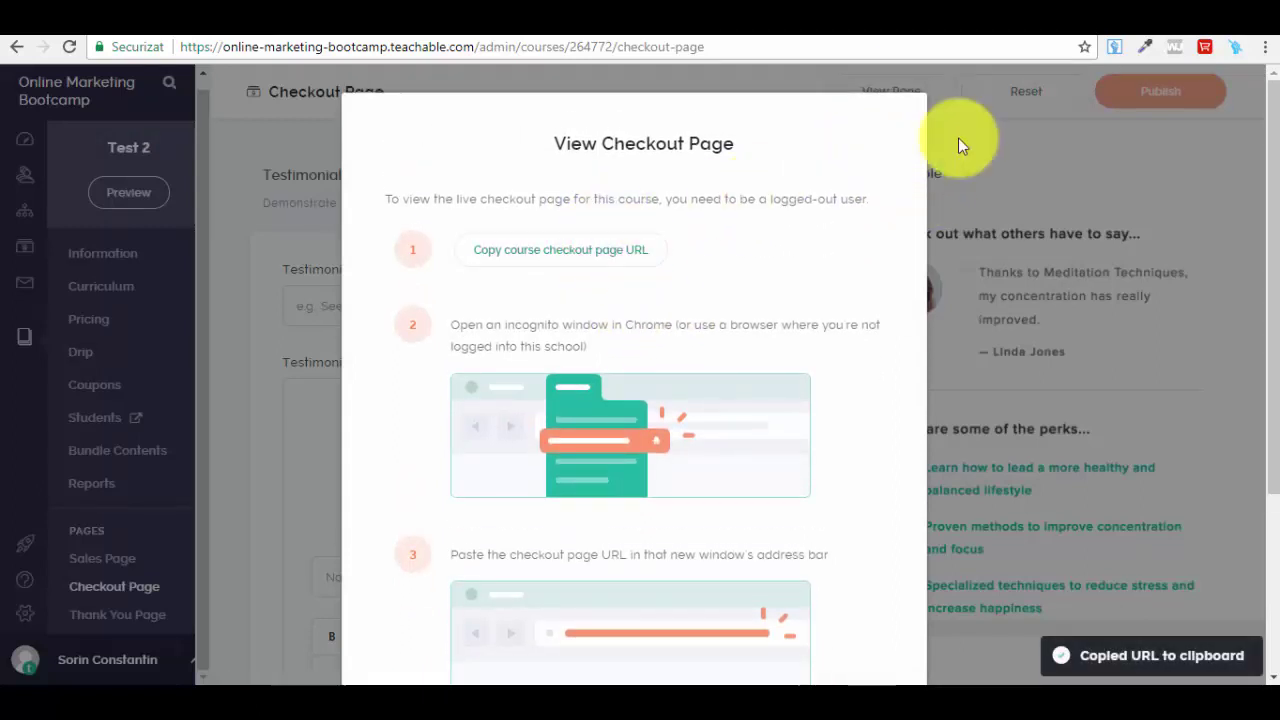
pyautogui.scroll(-3, 800, 330)
pyautogui.click(661, 622)
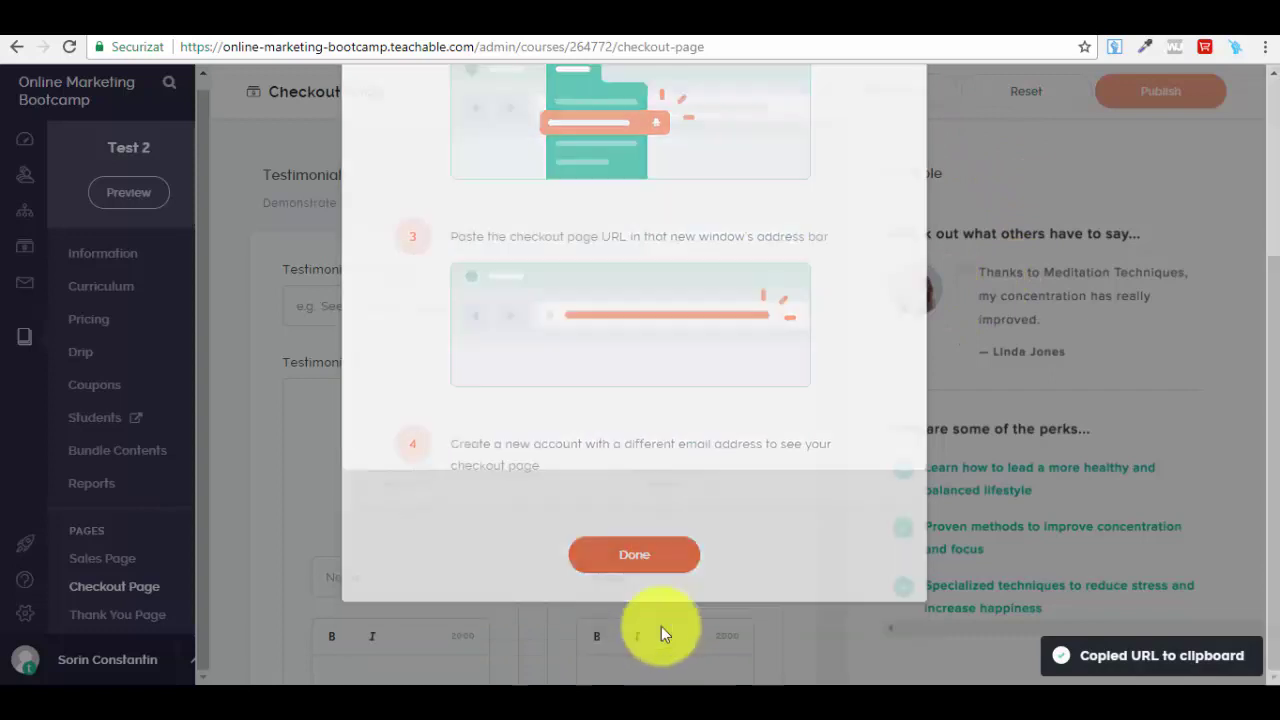
# Step: Open the copied checkout URL in a new browser tab, examine the live checkout page, and return to the Checkout Page editor
pyautogui.hotkey('ctrl', 't')
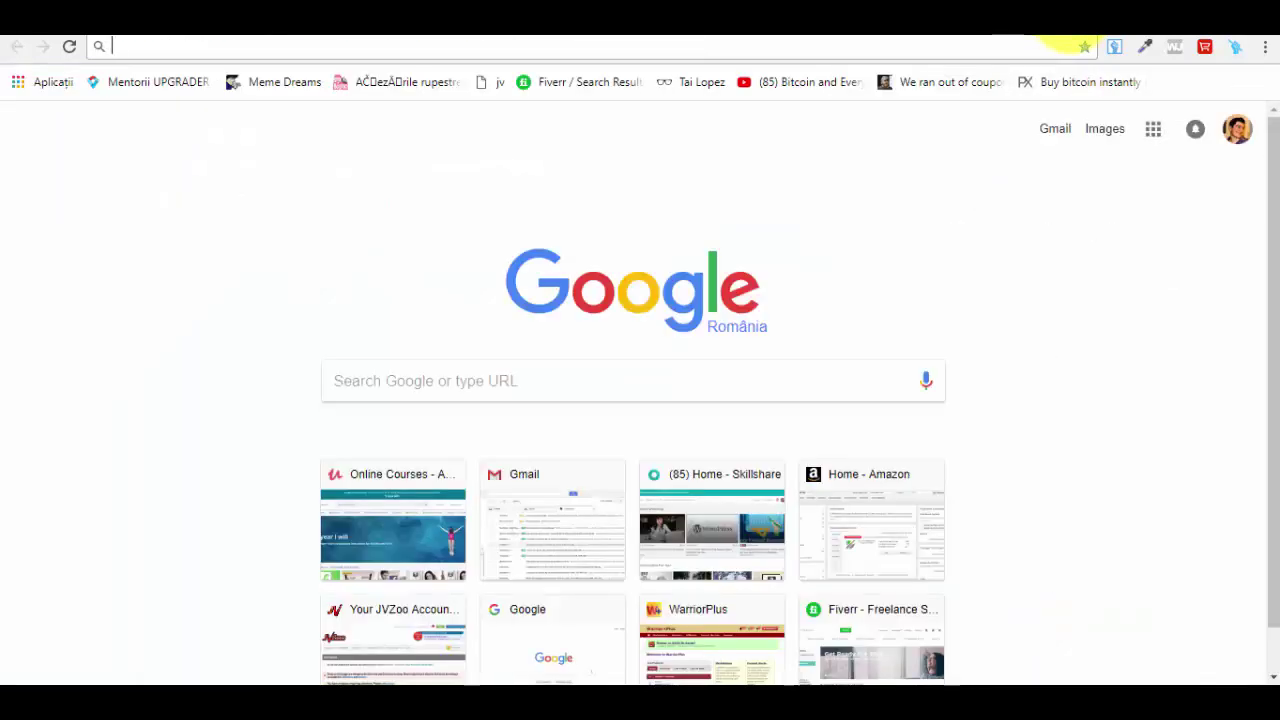
pyautogui.hotkey('ctrl', 'v')
pyautogui.press('Return')
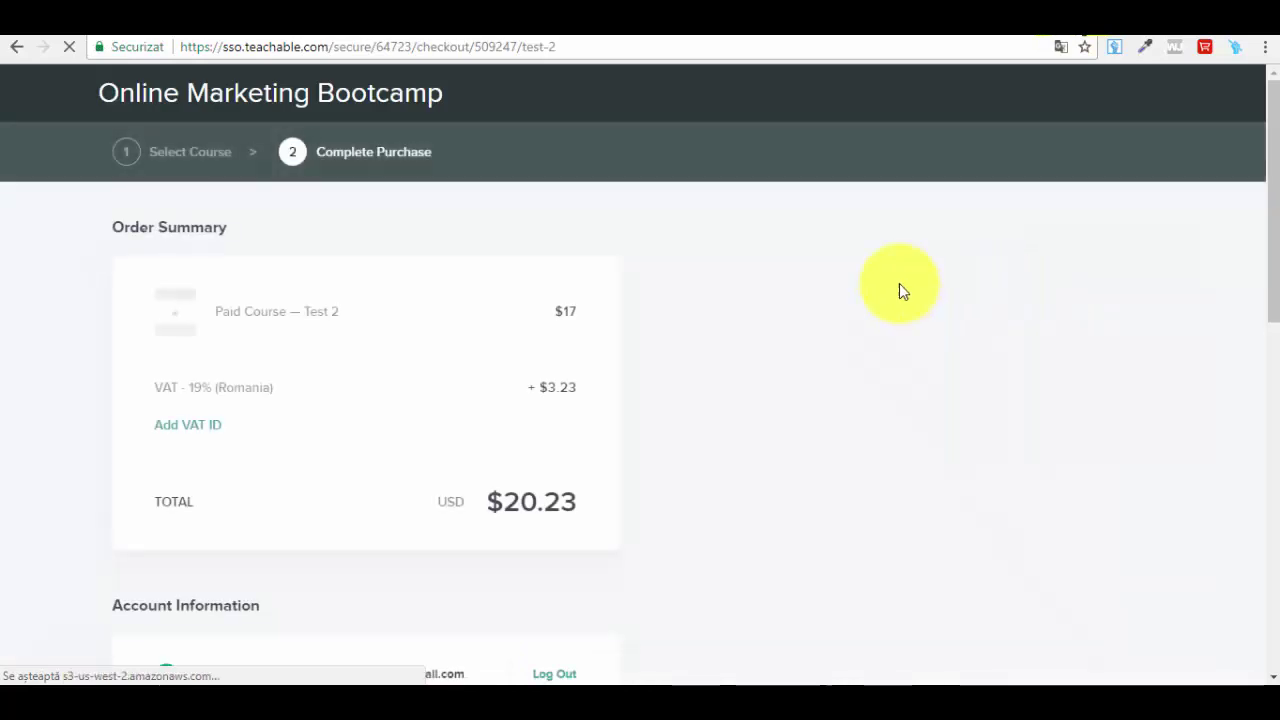
pyautogui.moveTo(1268, 143); pyautogui.dragTo(1234, 63)
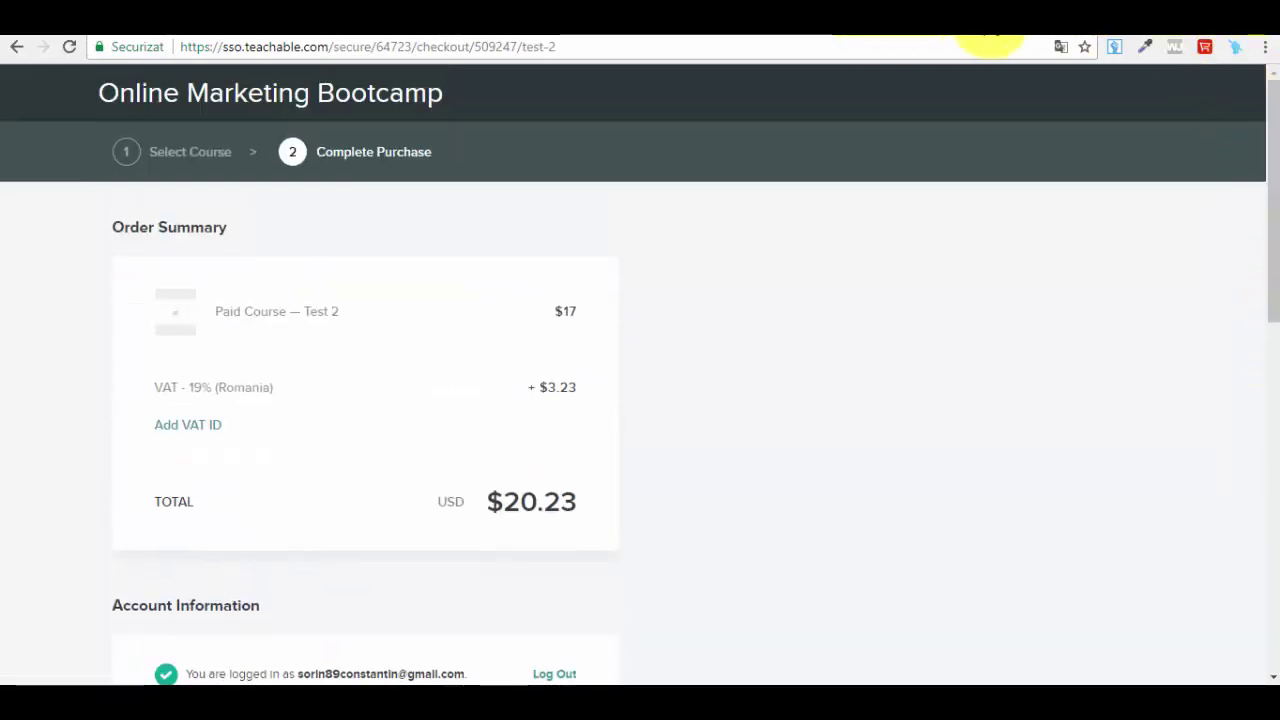
pyautogui.click(757, 20)
pyautogui.click(803, 10)
pyautogui.click(754, 10)
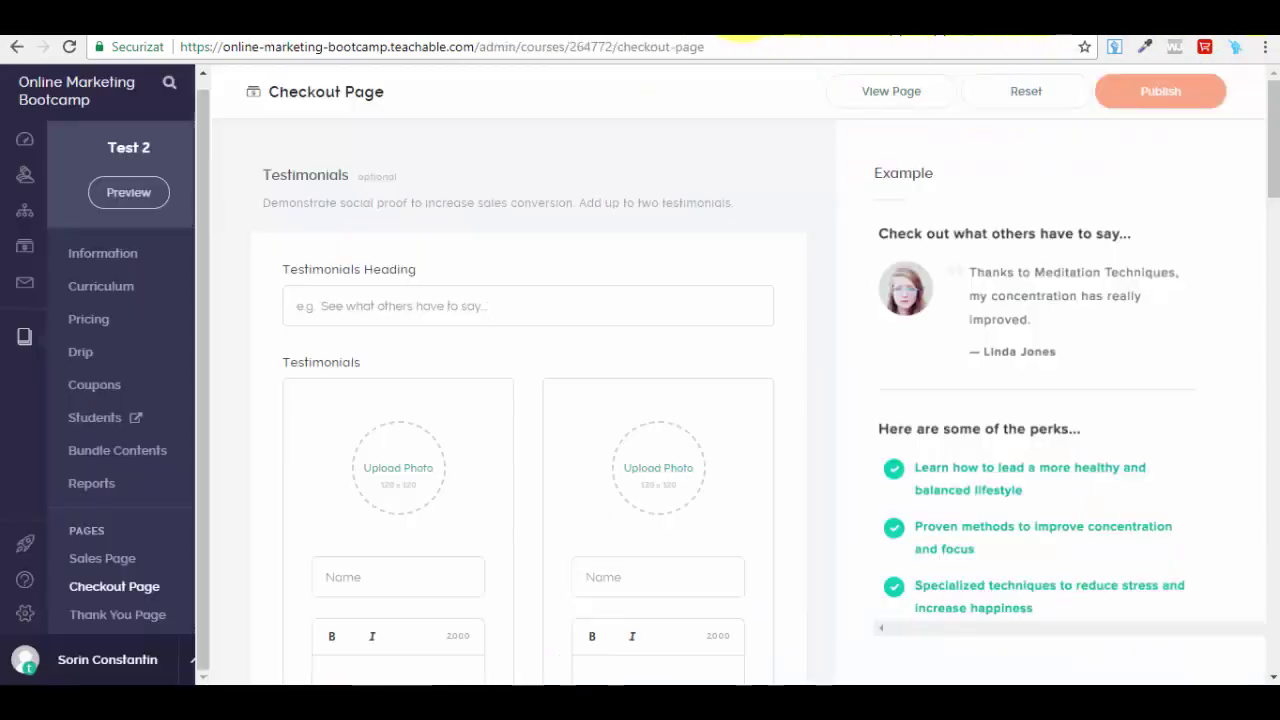
pyautogui.moveTo(1267, 130); pyautogui.dragTo(1268, 570)
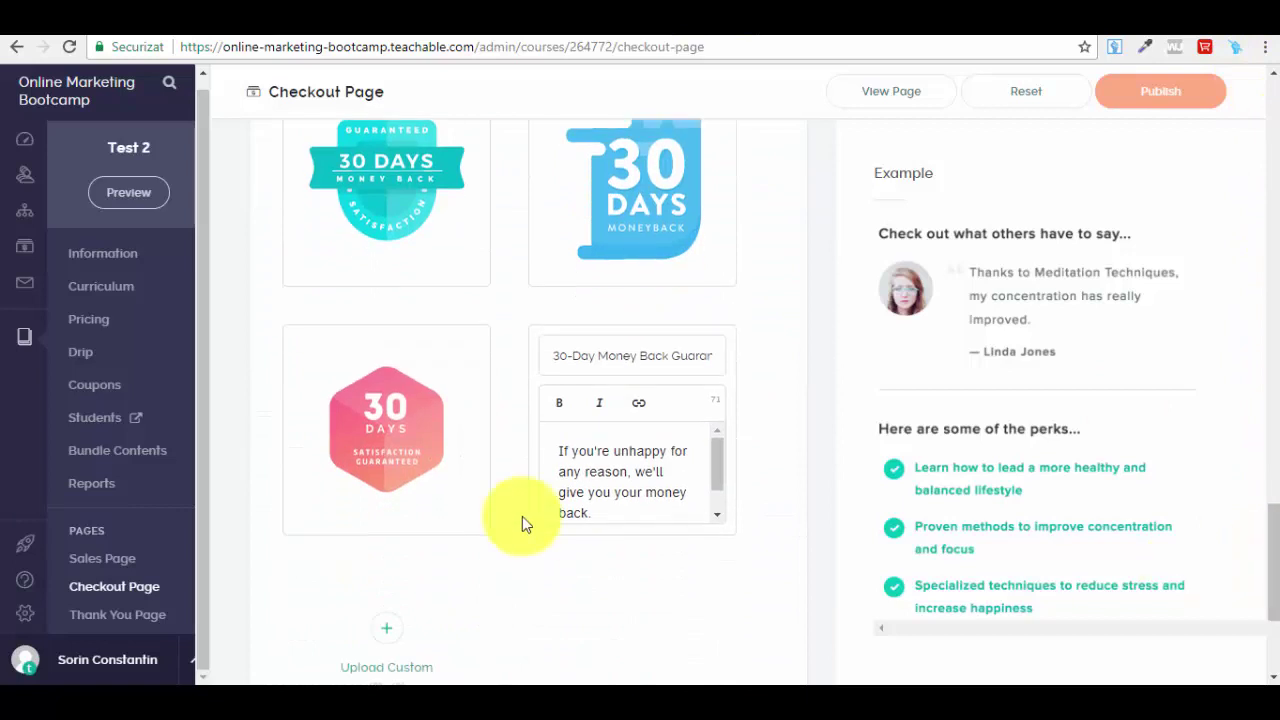
# Step: Open the course's Sales Page editor and examine the Course Hero Header's overlay and Customize Enroll Button options
pyautogui.click(91, 560)
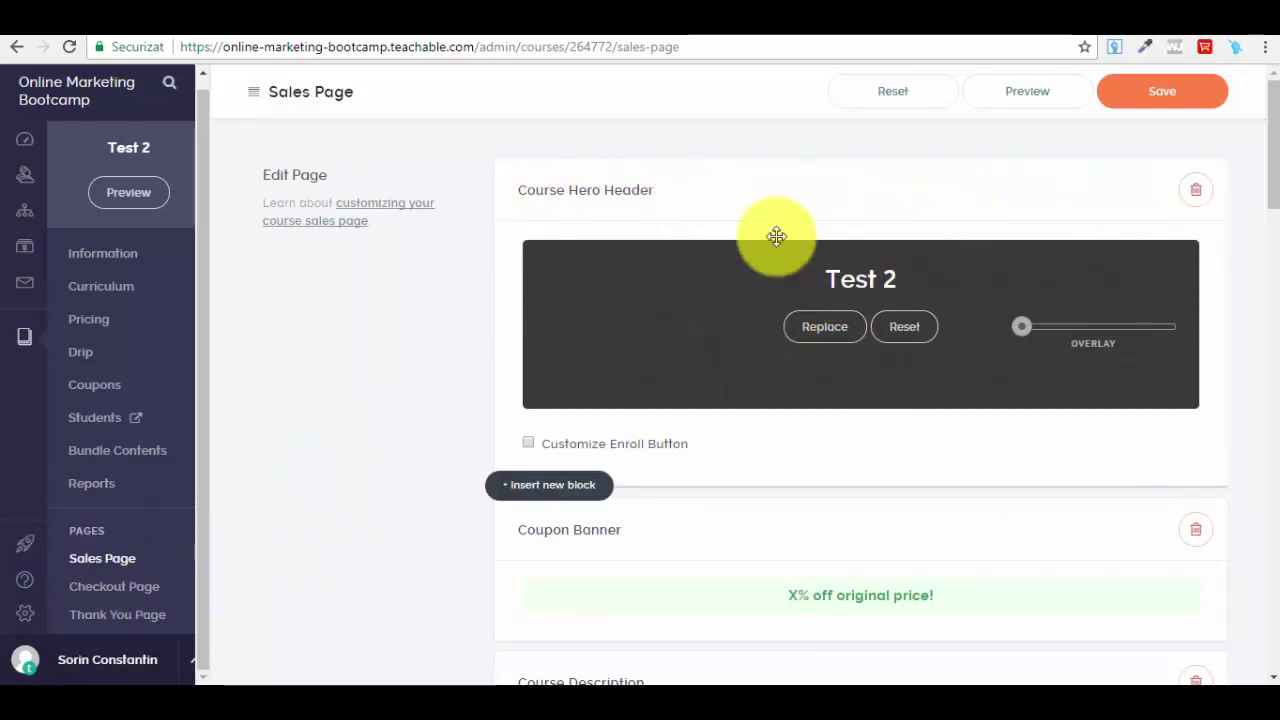
pyautogui.moveTo(1022, 330); pyautogui.dragTo(980, 329)
pyautogui.click(528, 445)
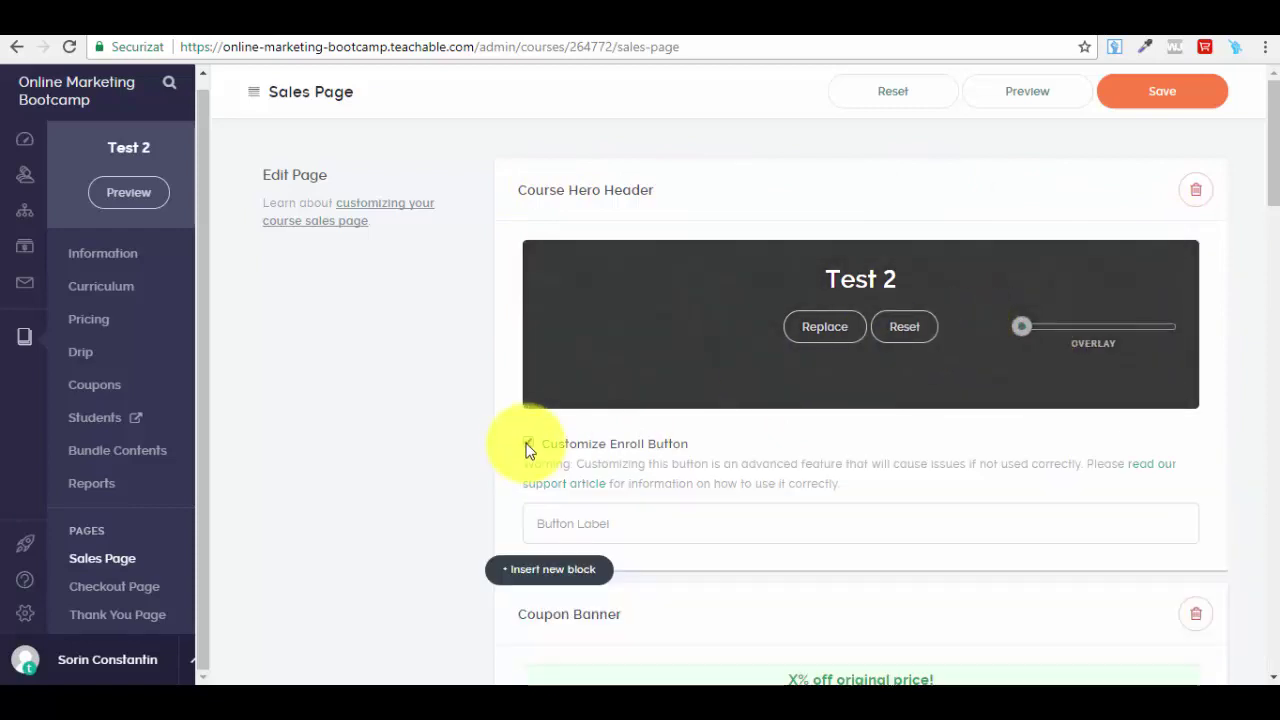
pyautogui.click(530, 444)
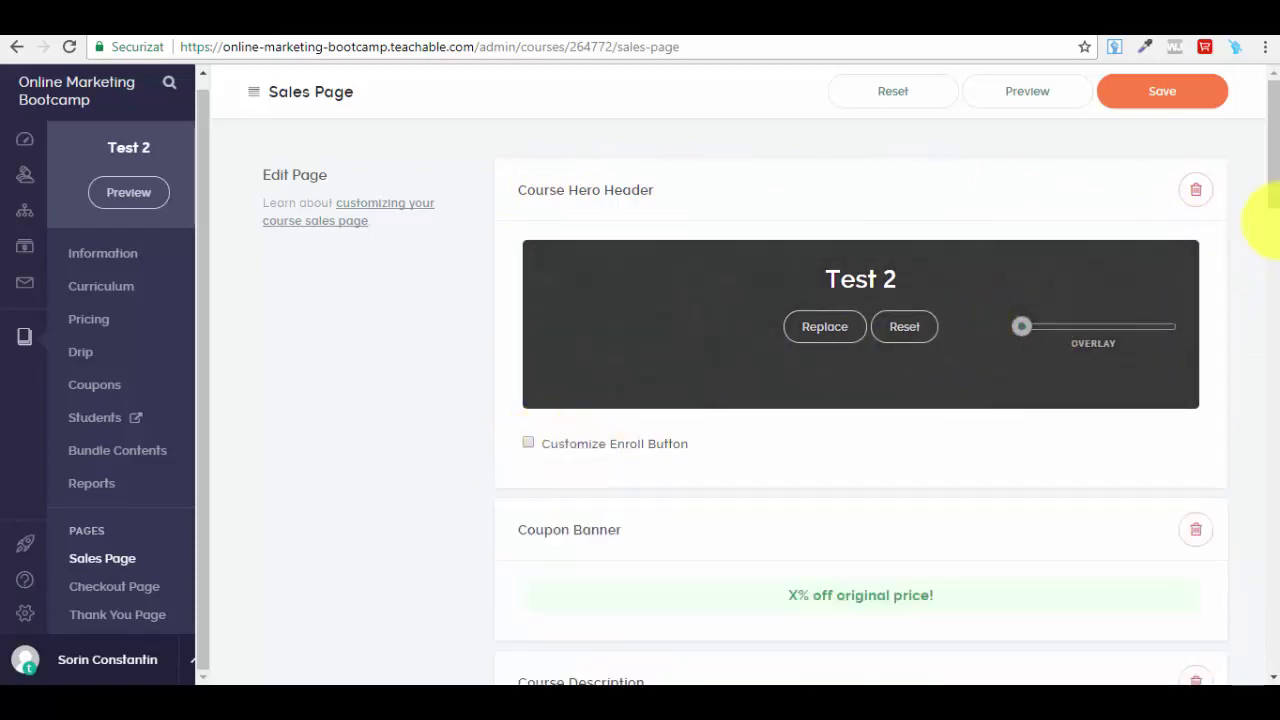
# Step: Review the sales page blocks from the Coupon Banner and Course Description through the FAQ to the Course Page Closing Letter
pyautogui.scroll(-3, 1272, 150)
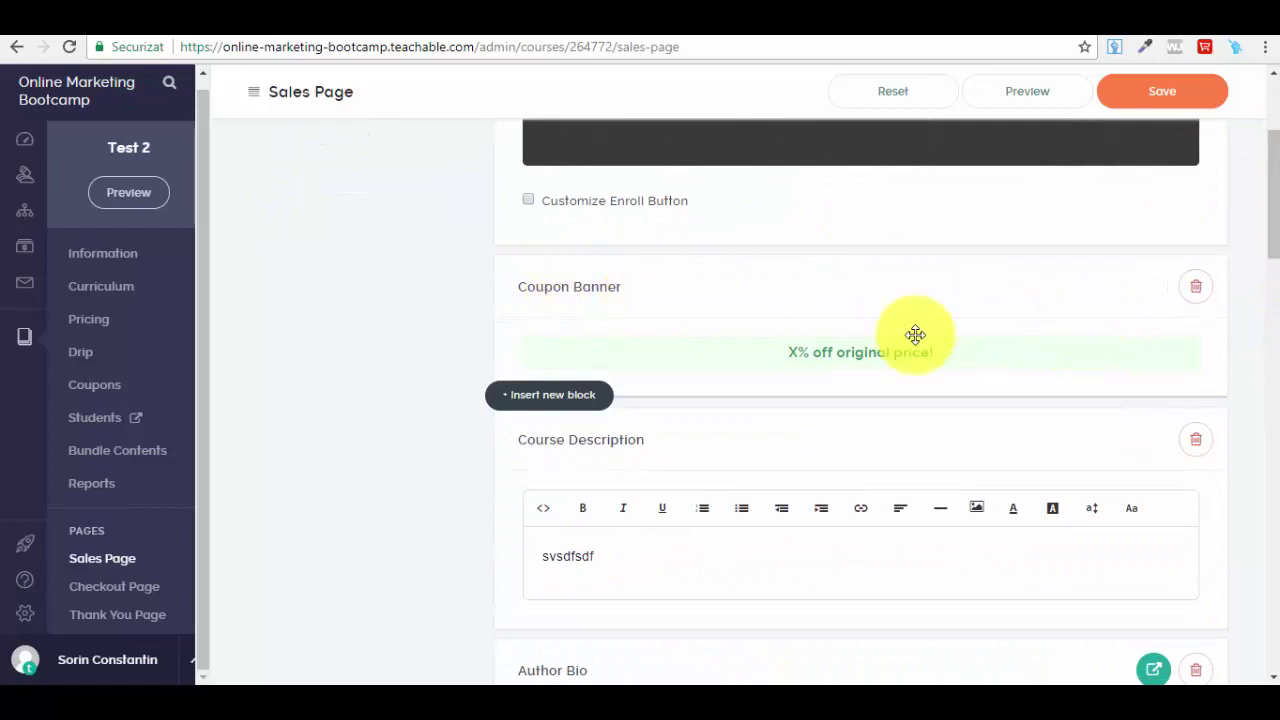
pyautogui.scroll(-2, 1266, 240)
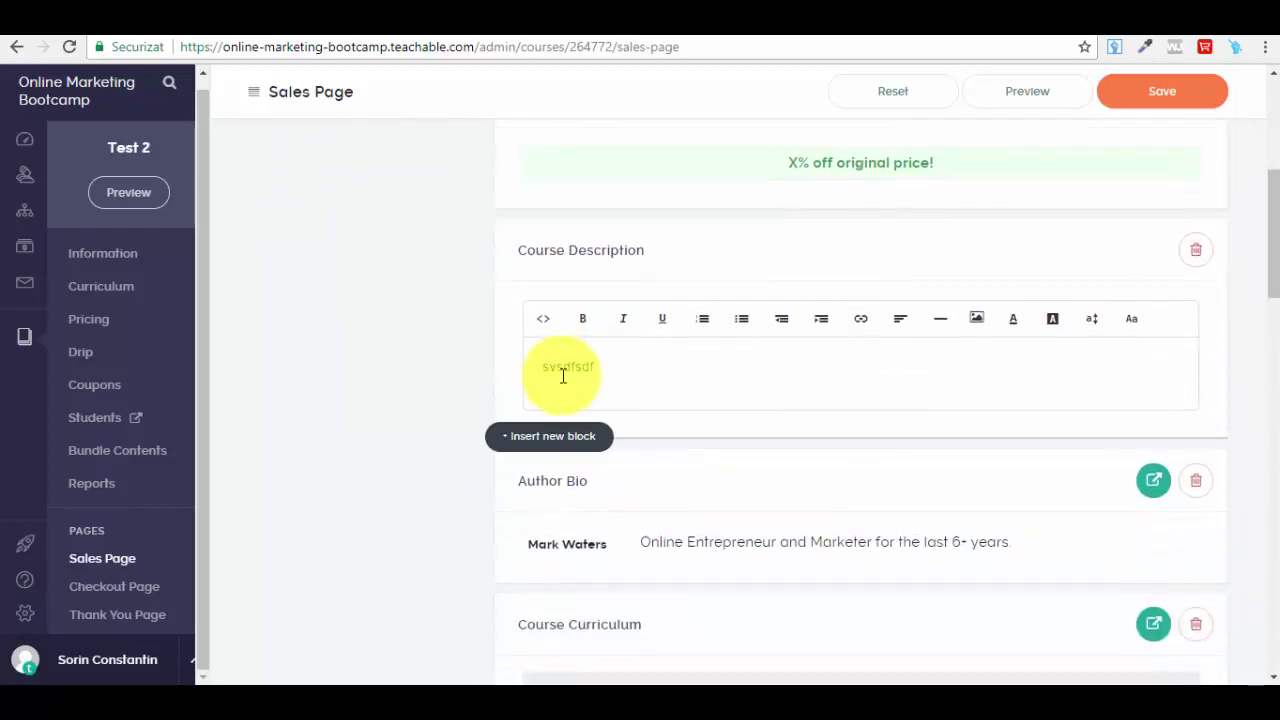
pyautogui.scroll(-3, 1257, 320)
pyautogui.scroll(2, 1257, 314)
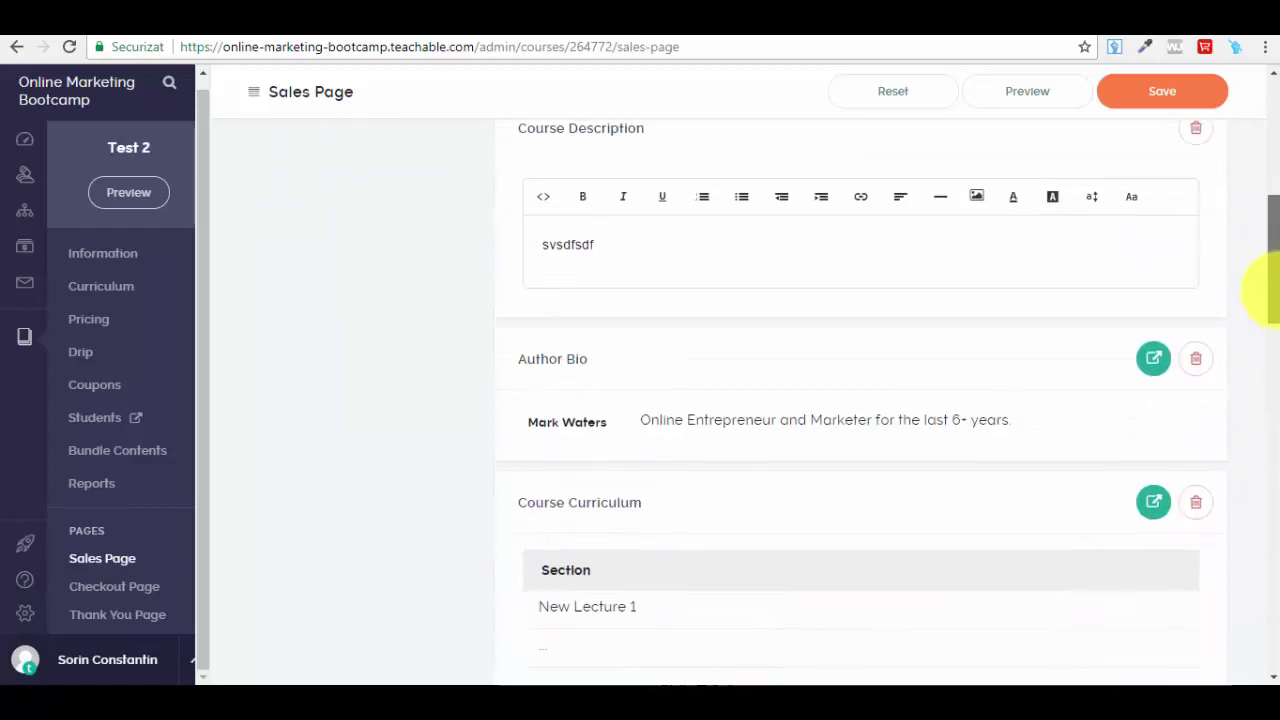
pyautogui.moveTo(1272, 272); pyautogui.dragTo(1266, 420)
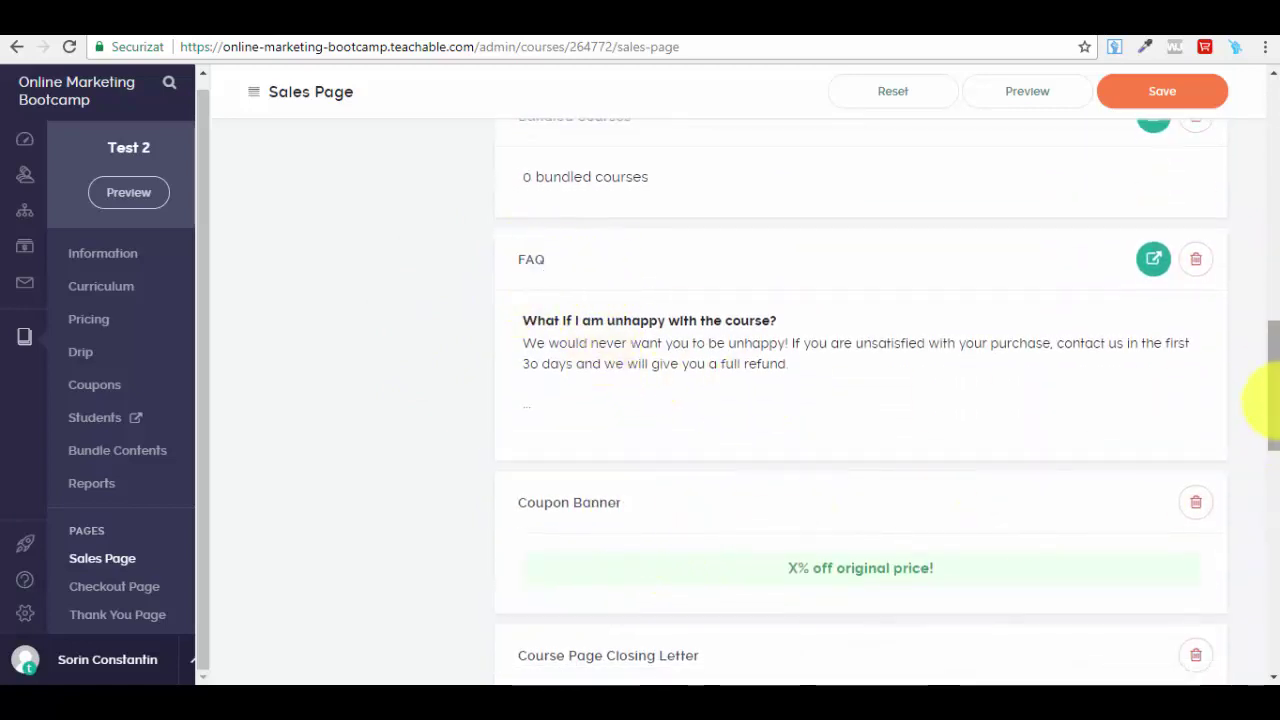
pyautogui.moveTo(1270, 400); pyautogui.dragTo(1272, 458)
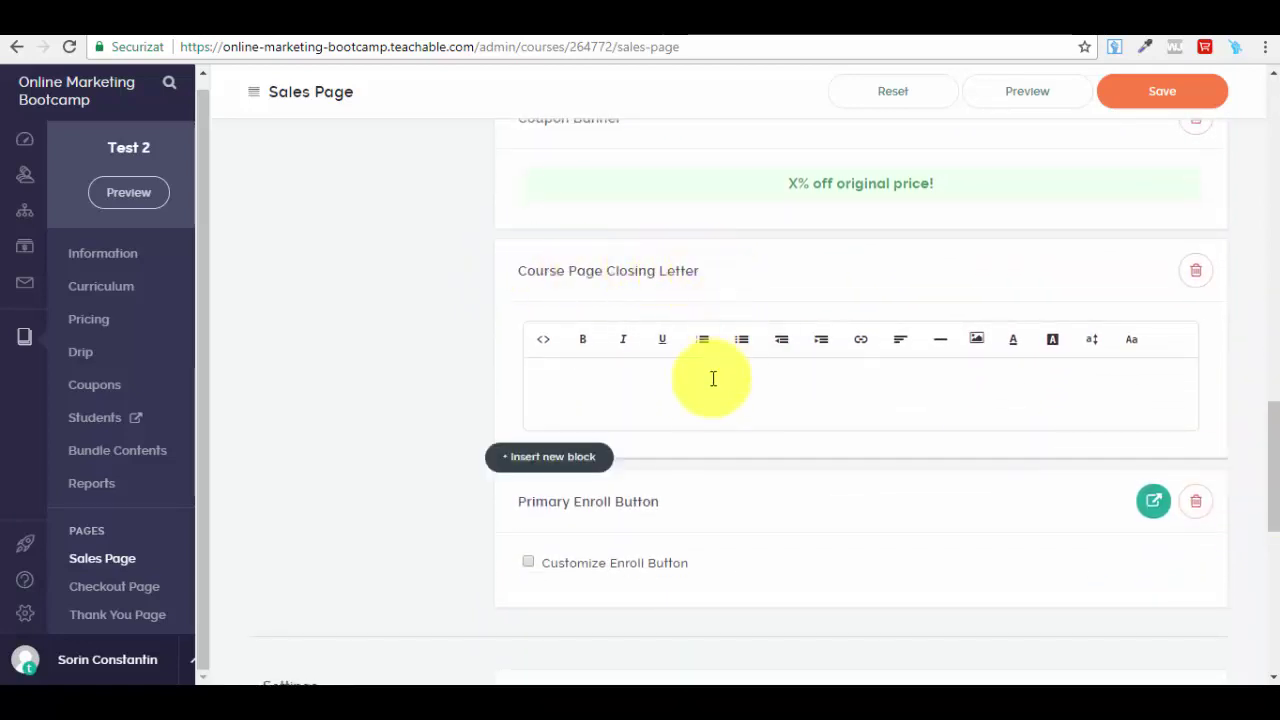
pyautogui.click(636, 382)
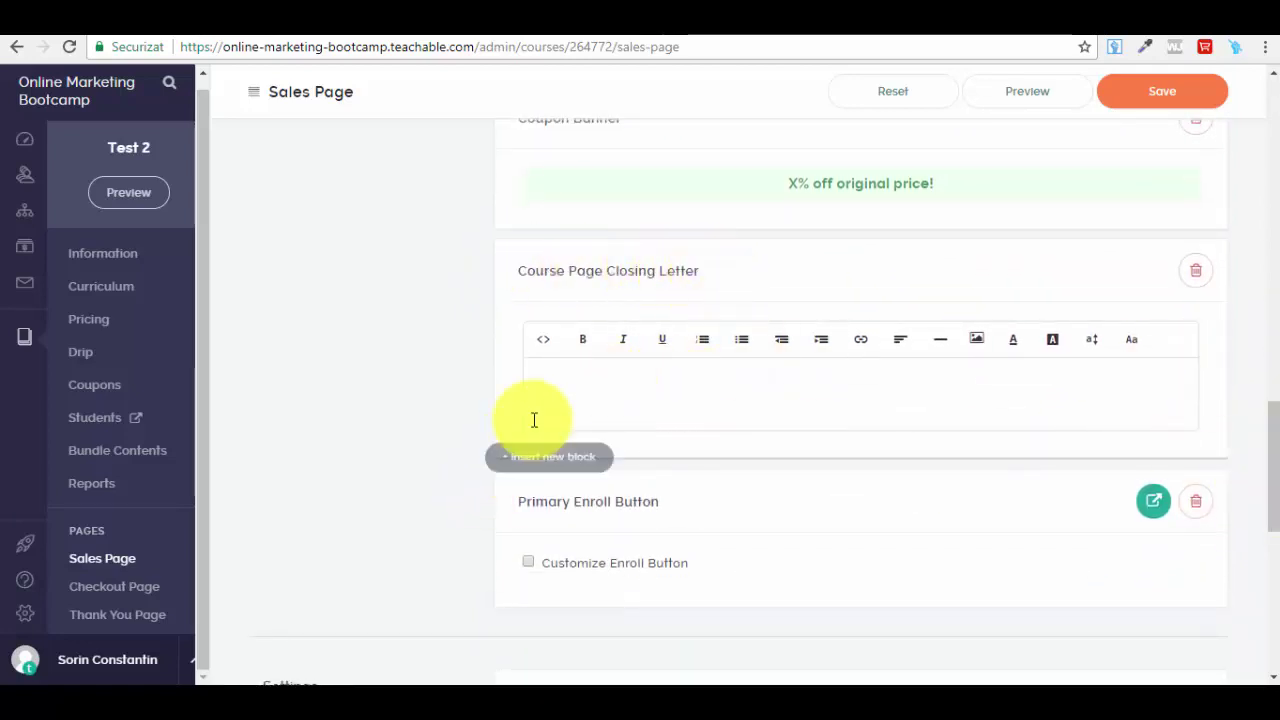
# Step: Examine the sales page settings for the blank template, navigation bar, colored navigation bar and footer
pyautogui.moveTo(1271, 470); pyautogui.dragTo(1268, 578)
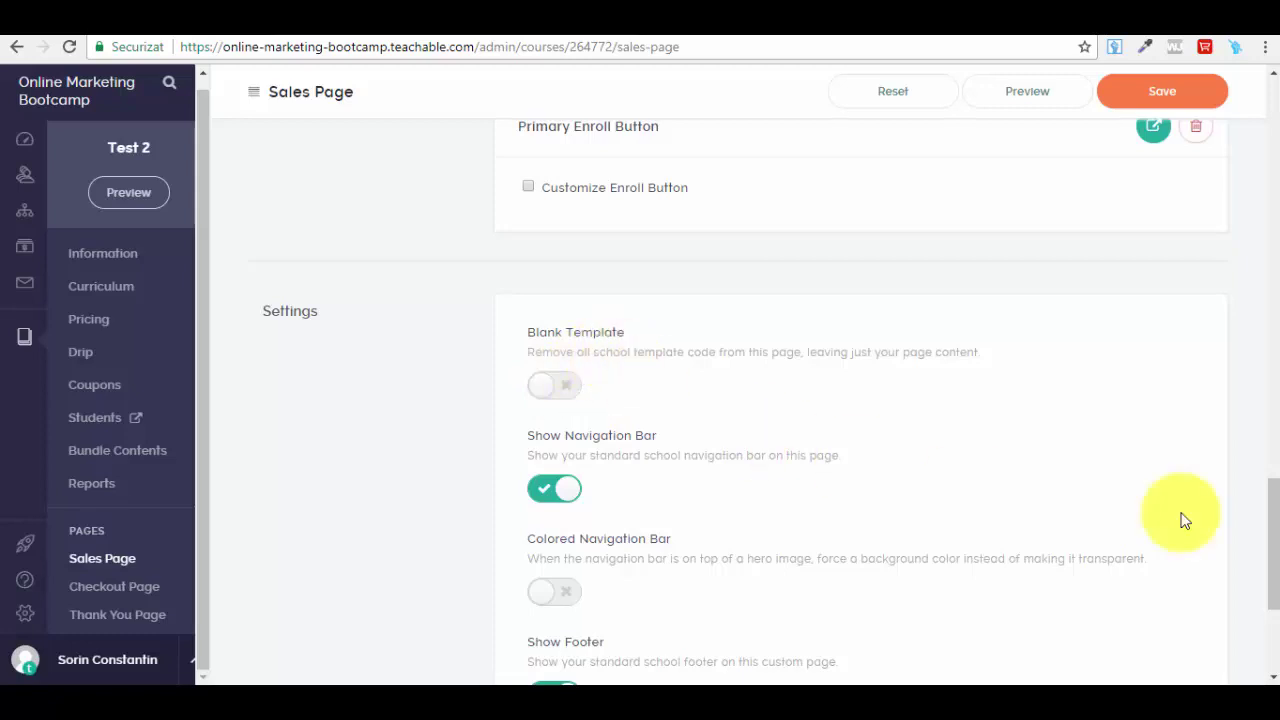
pyautogui.moveTo(1272, 527); pyautogui.dragTo(1274, 580)
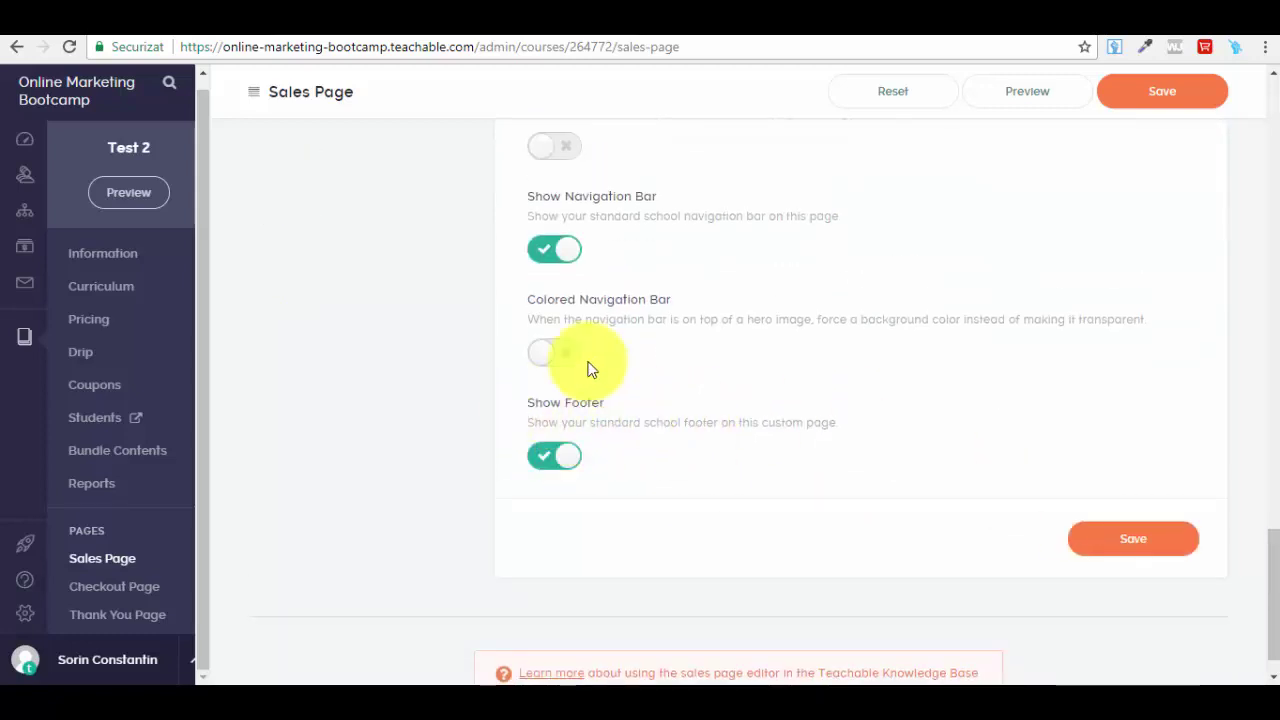
pyautogui.scroll(2, 1266, 530)
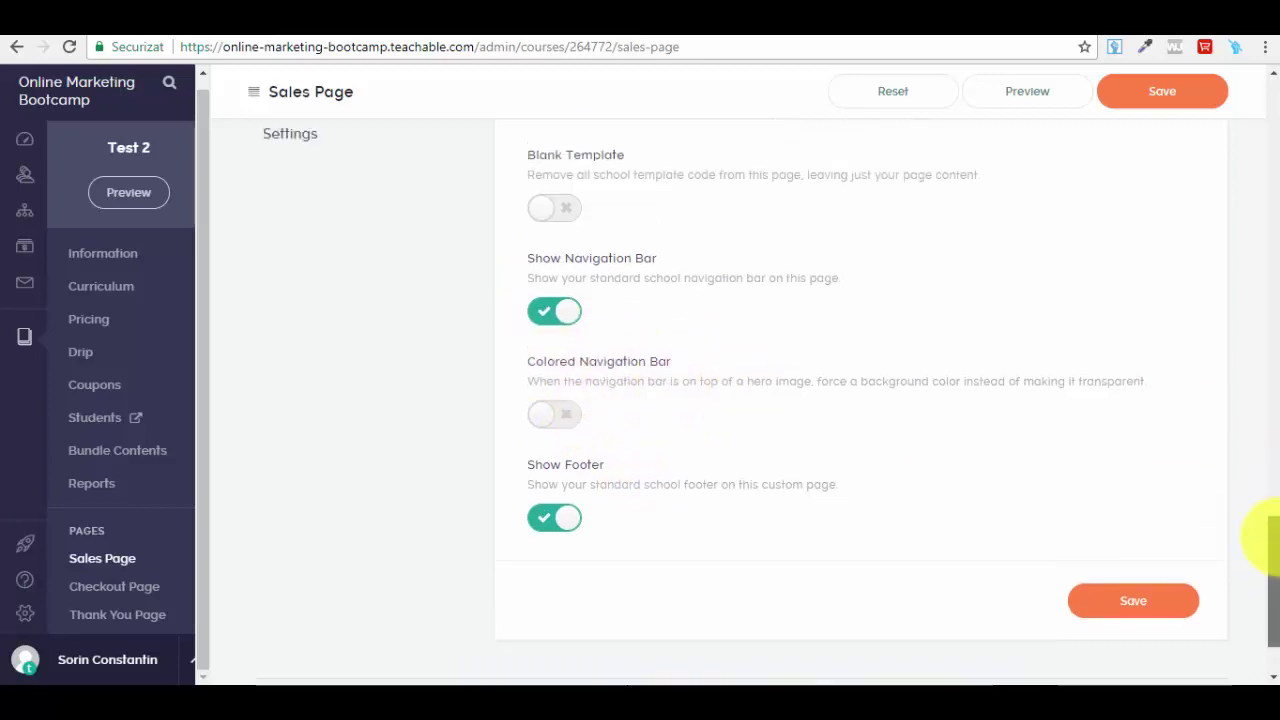
pyautogui.scroll(-3, 1277, 570)
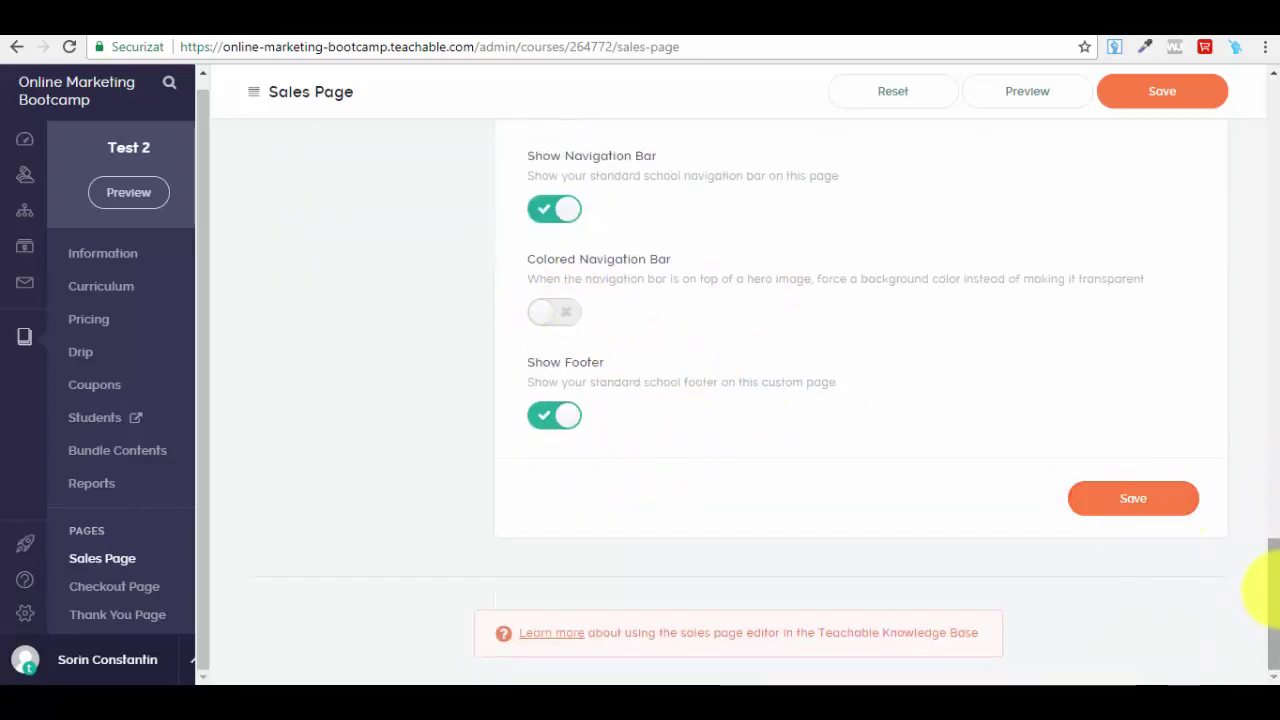
# Step: Display the block types that can be inserted below Course Curriculum and look over the order of the sales page blocks
pyautogui.moveTo(1272, 586); pyautogui.dragTo(1272, 332)
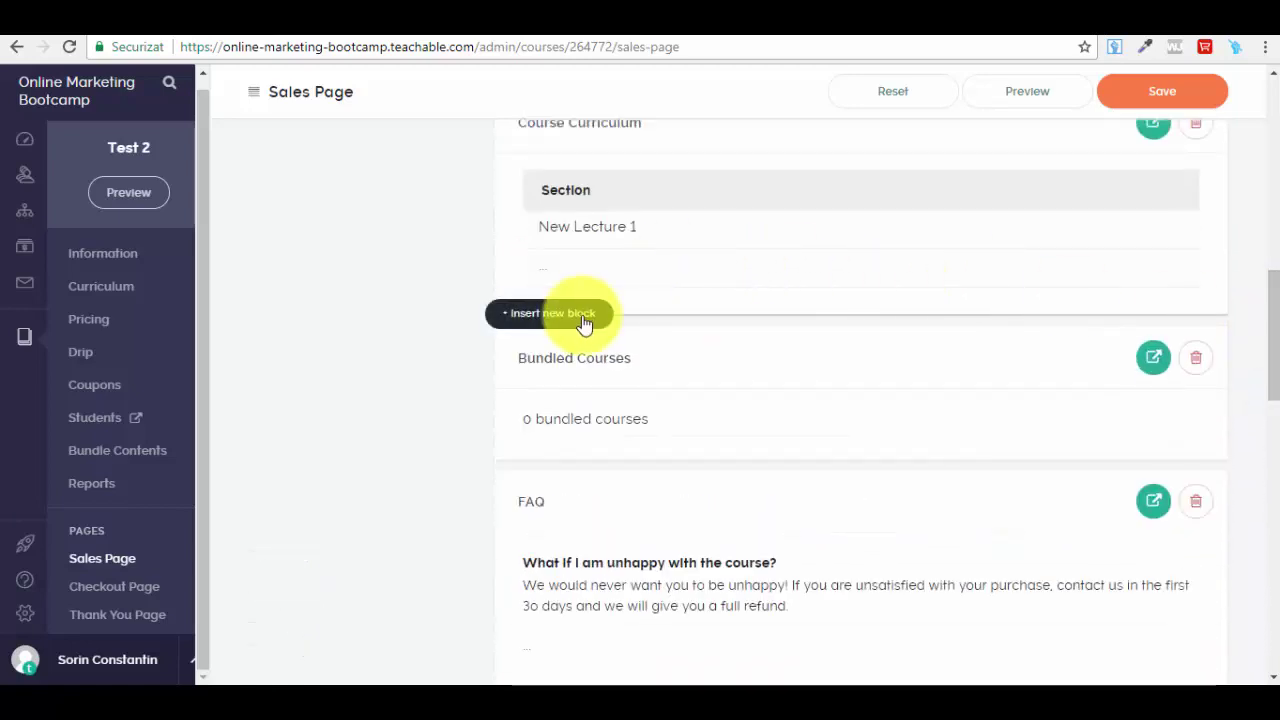
pyautogui.click(573, 320)
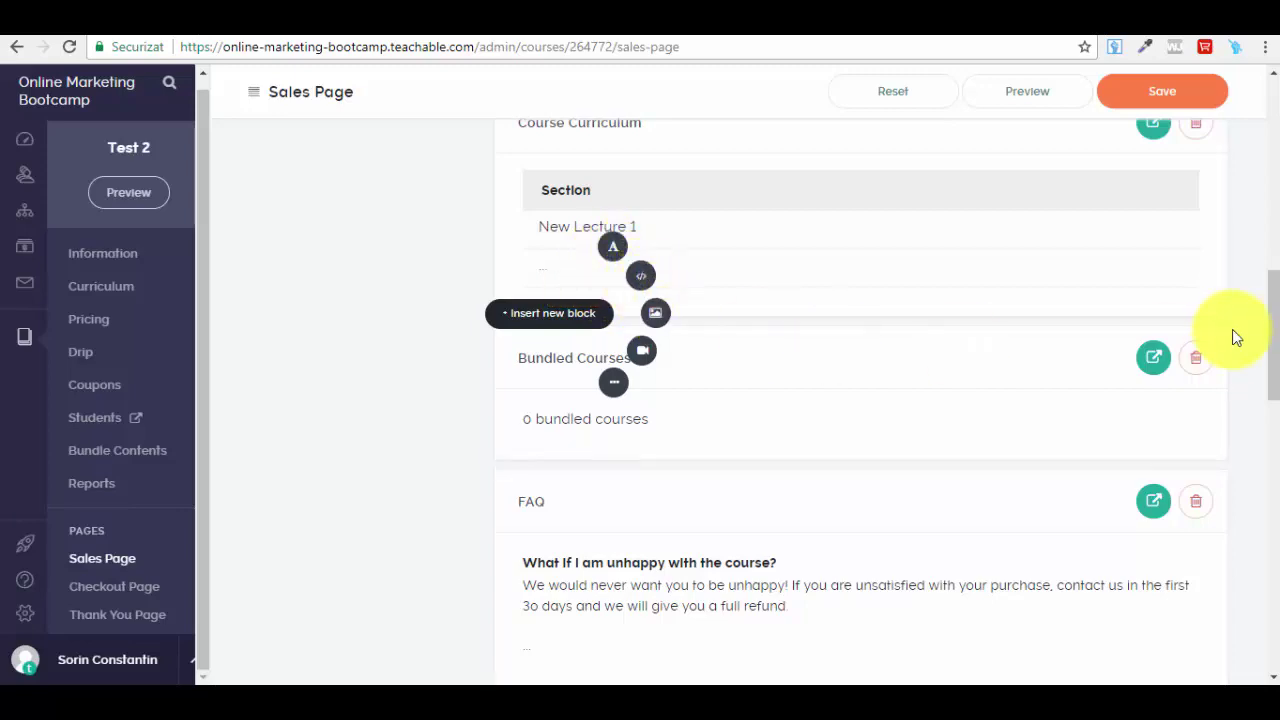
pyautogui.moveTo(1274, 335); pyautogui.dragTo(1128, 163)
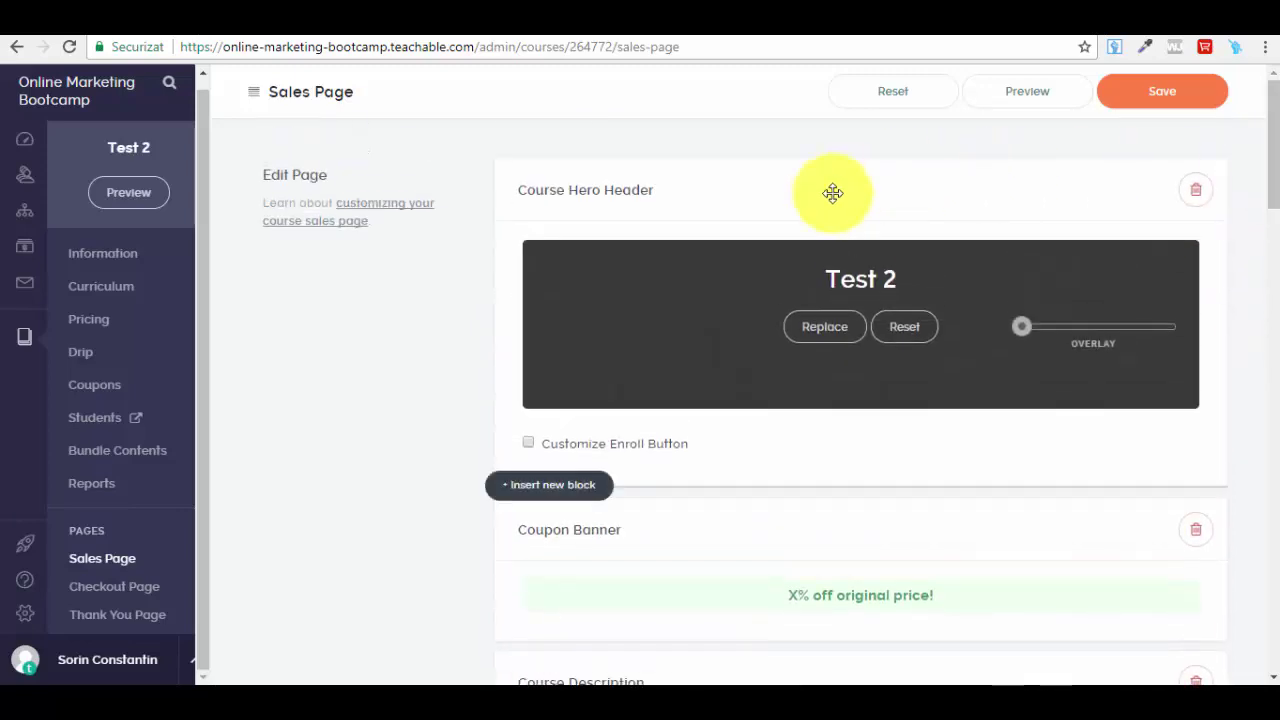
pyautogui.moveTo(1274, 178); pyautogui.dragTo(1257, 486)
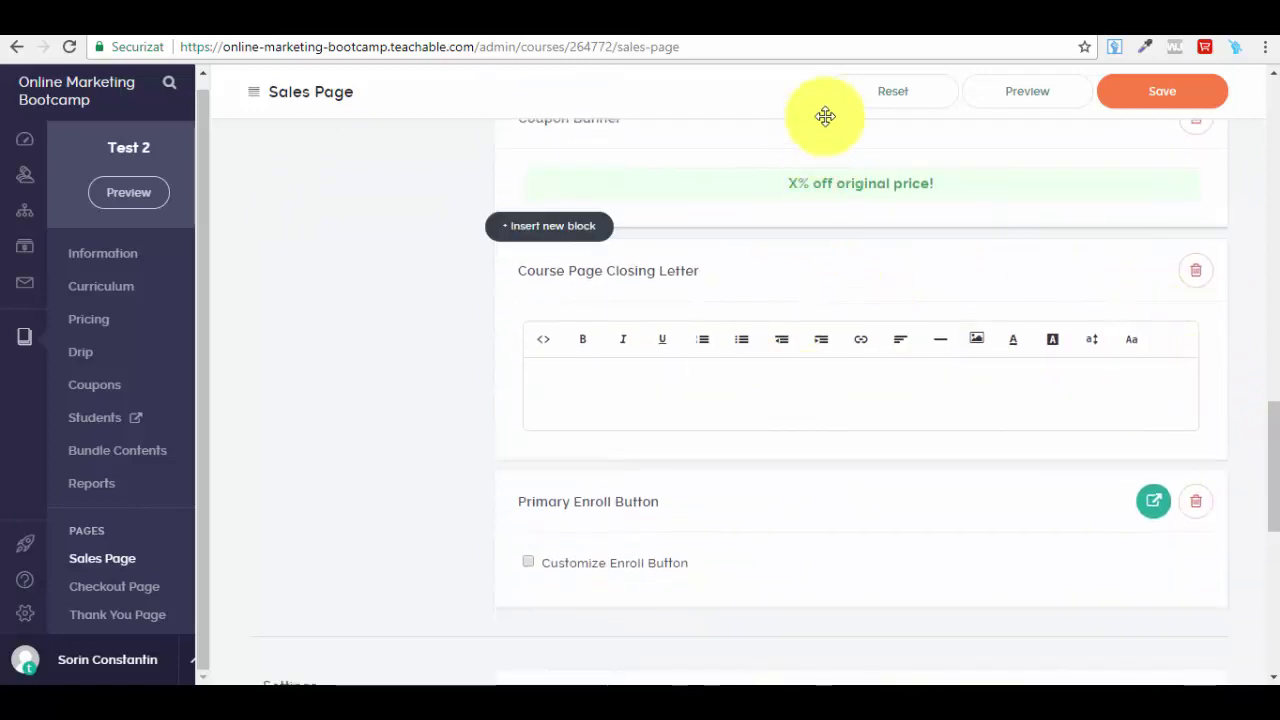
# Step: Delete the Coupon Banner block between the Course Hero Header and the Course Description
pyautogui.moveTo(1271, 509); pyautogui.dragTo(1251, 223)
pyautogui.moveTo(660, 246)
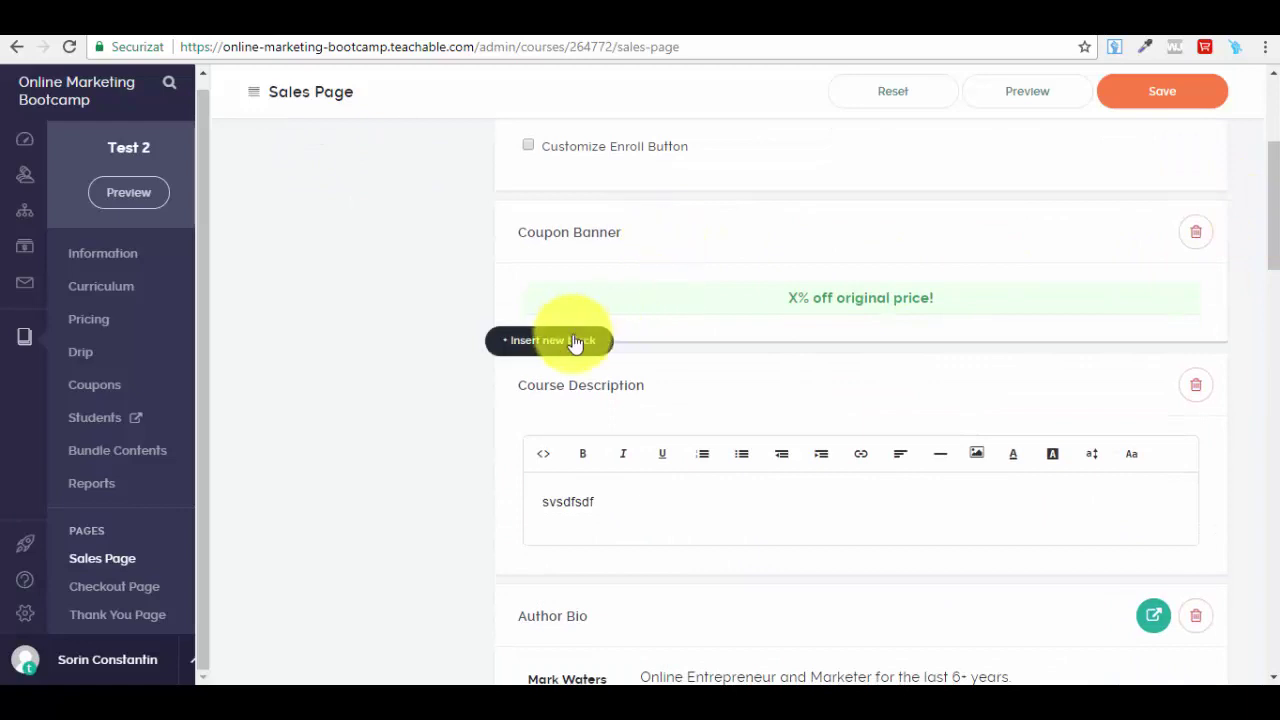
pyautogui.click(1197, 235)
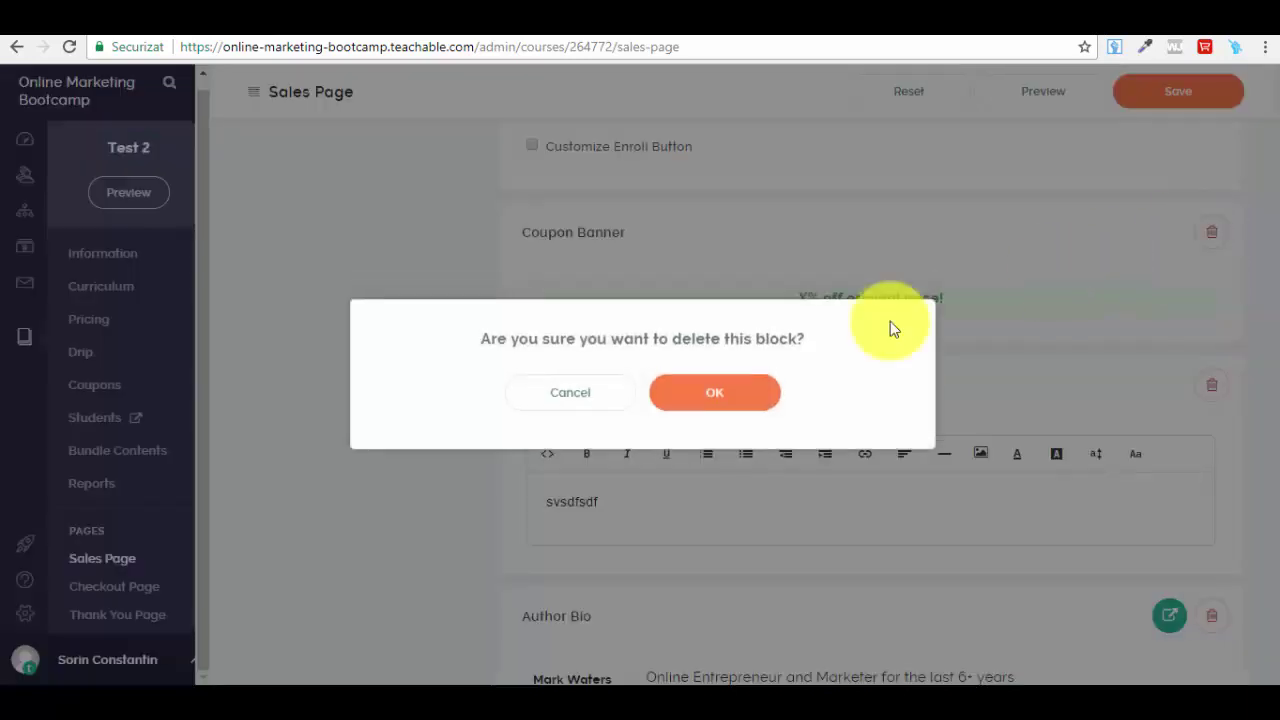
pyautogui.click(735, 392)
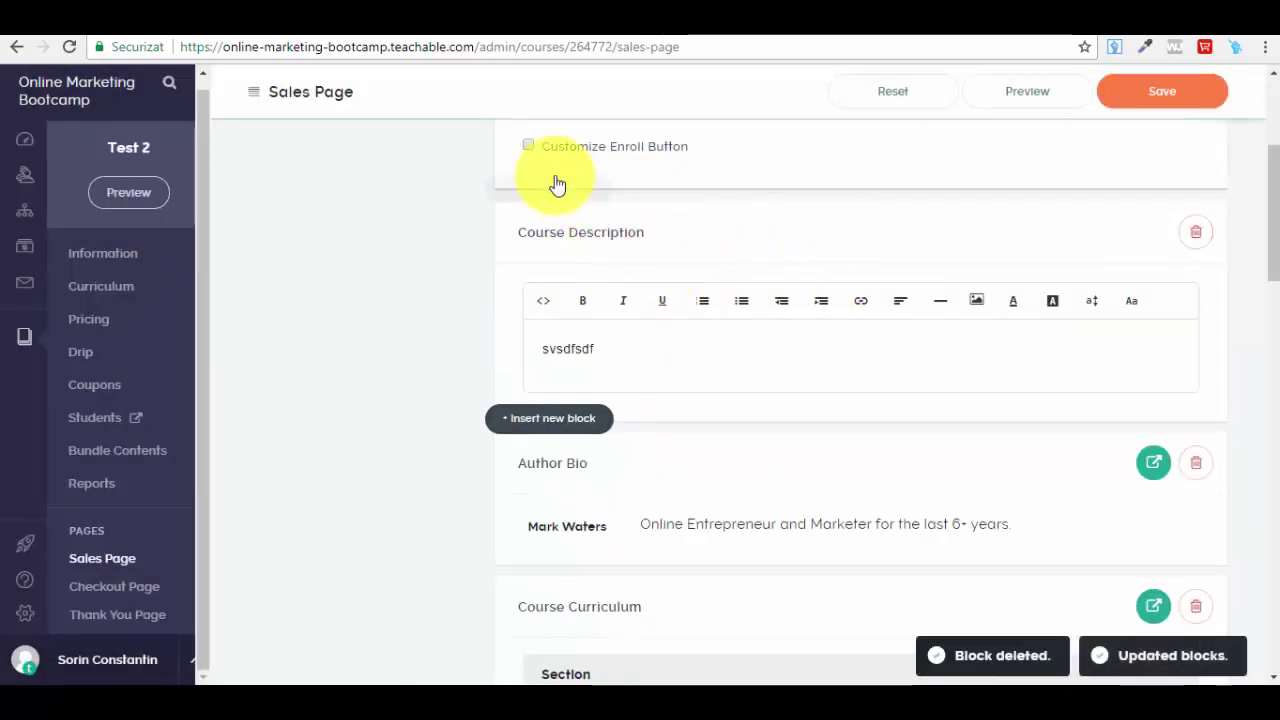
# Step: Insert a Testimonial block between the Course Hero Header and the Course Description and save the sales page
pyautogui.moveTo(572, 193)
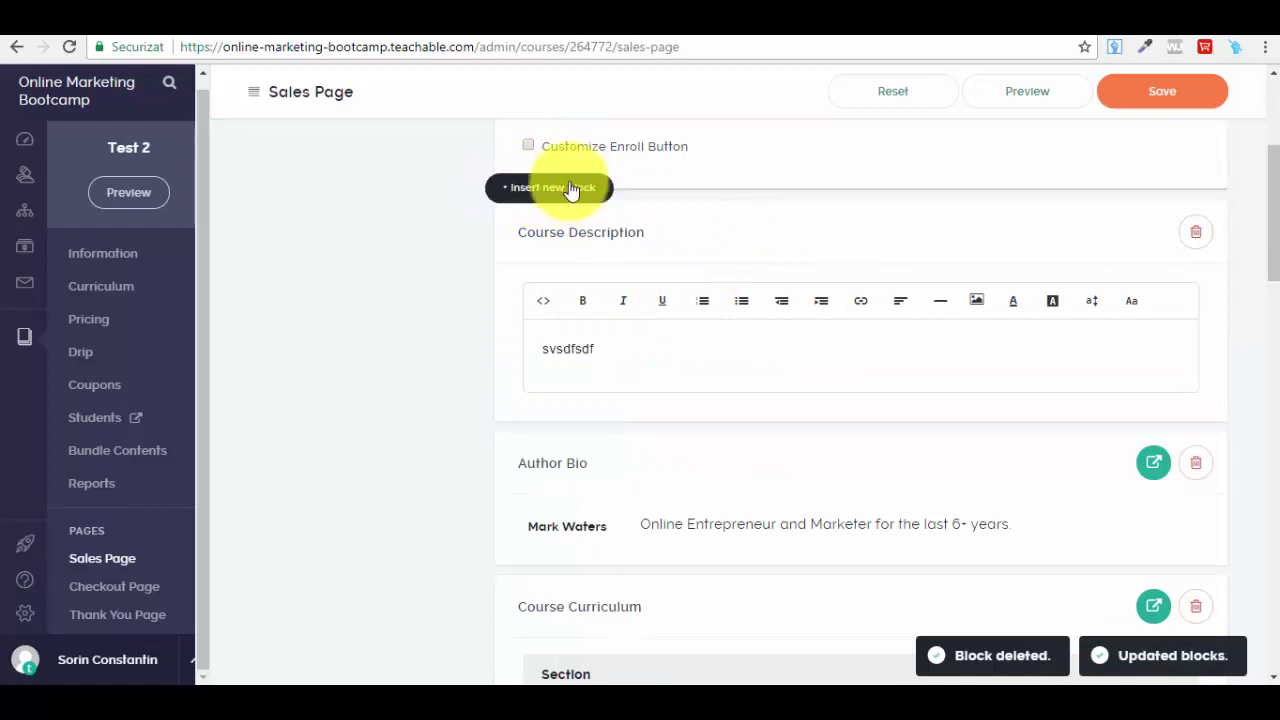
pyautogui.click(566, 190)
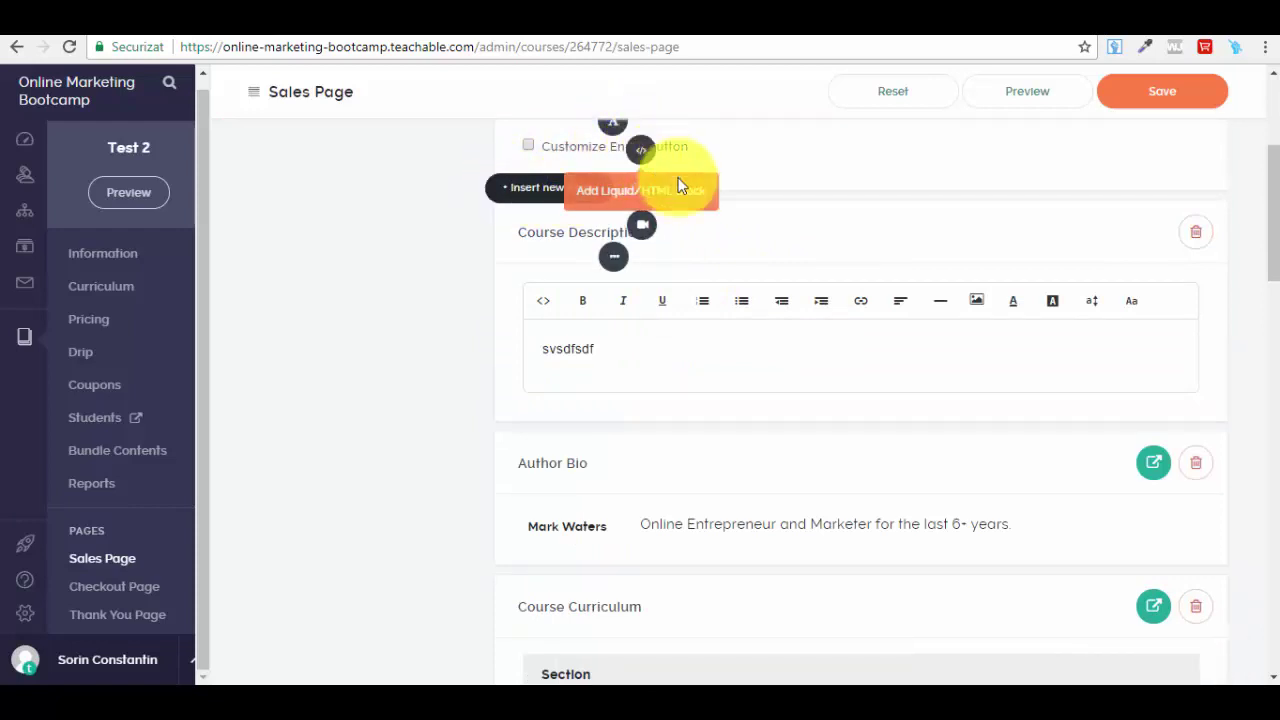
pyautogui.click(612, 262)
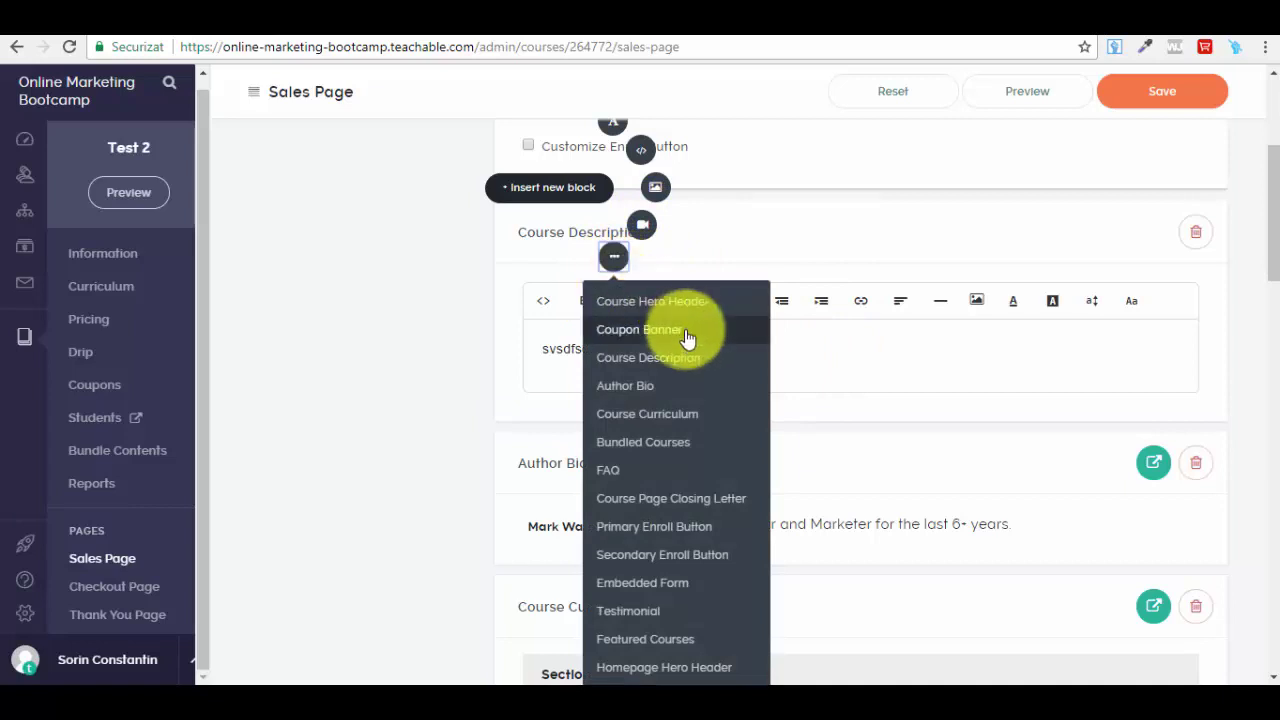
pyautogui.scroll(-2, 686, 337)
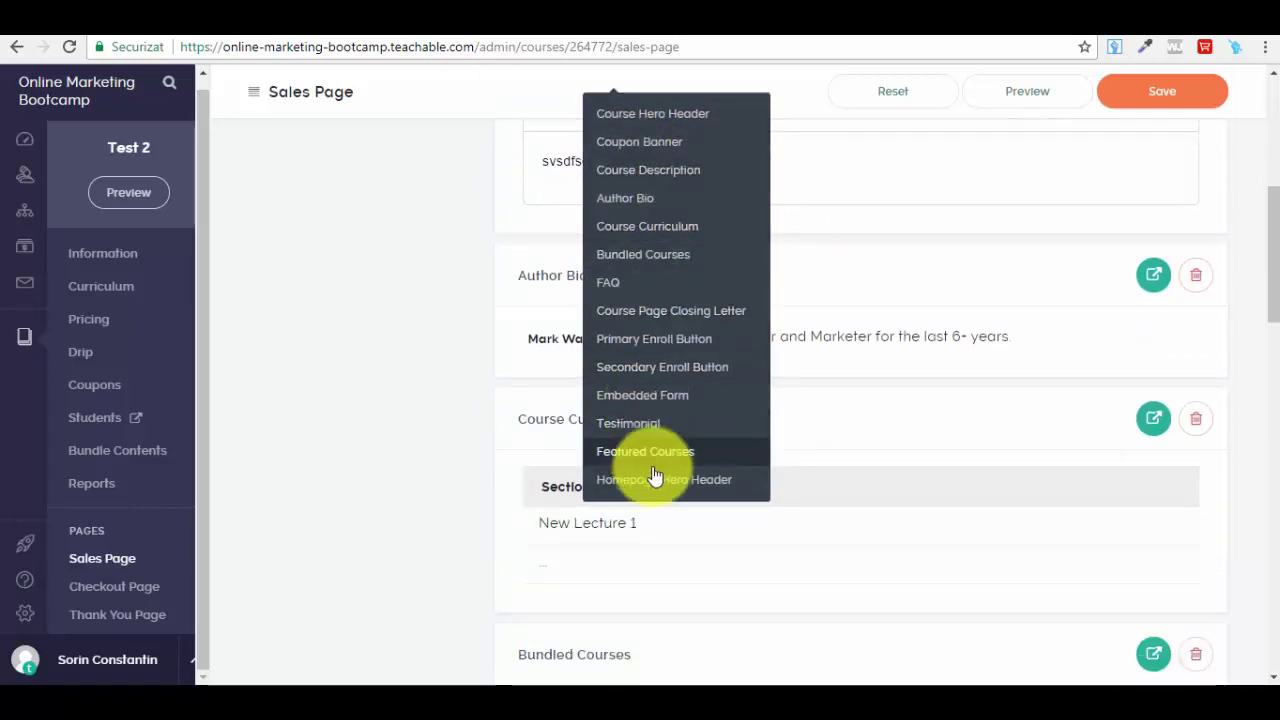
pyautogui.click(675, 430)
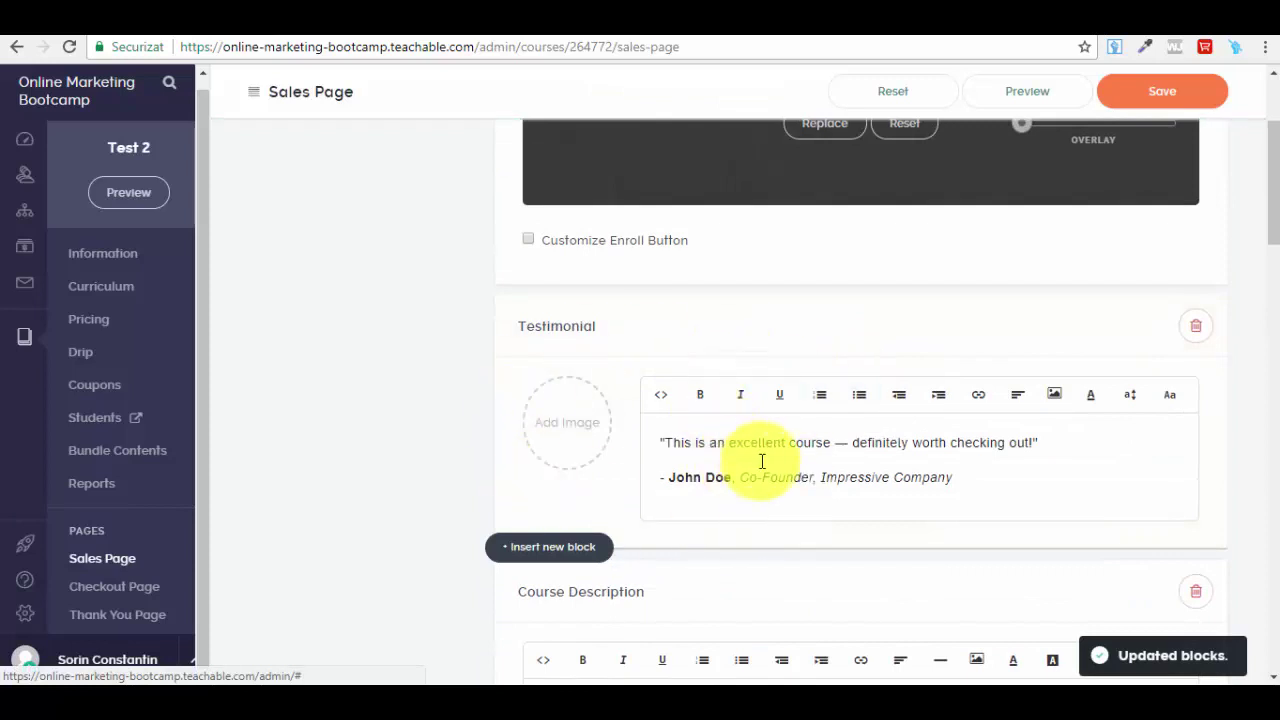
pyautogui.click(1158, 97)
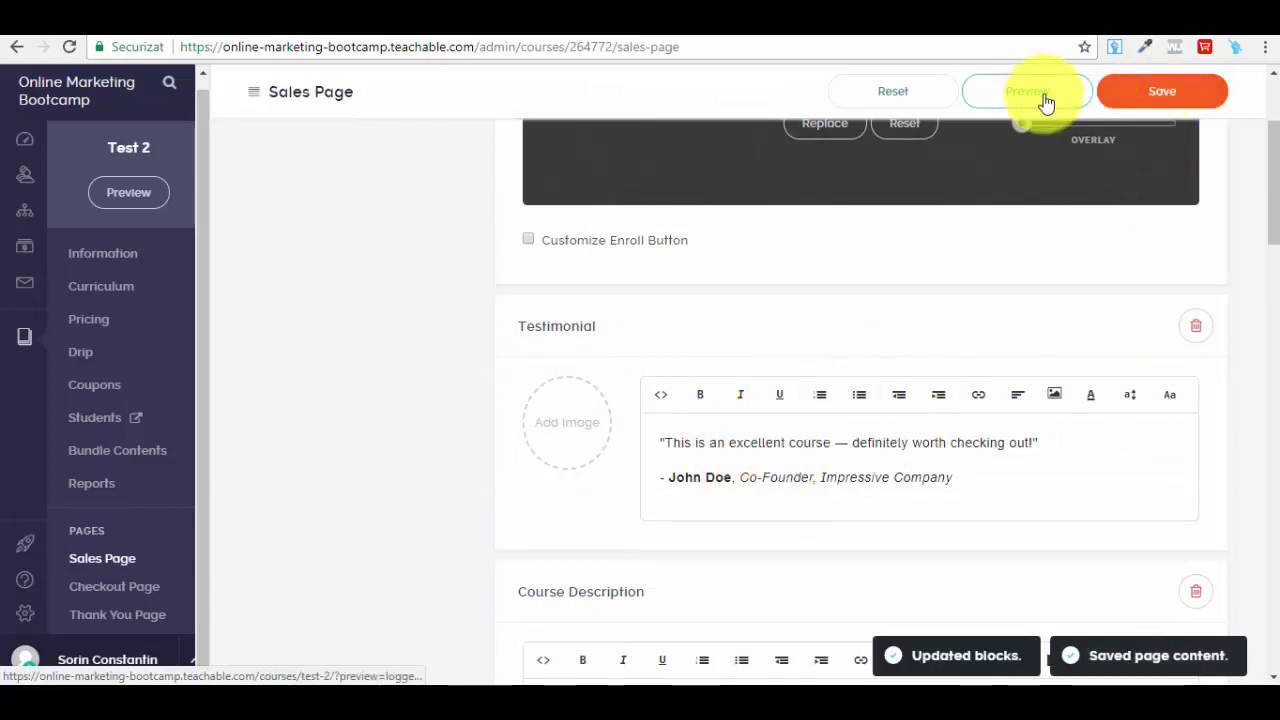
# Step: Preview the sales page as a logged-out visitor, check the testimonial below the header, and return to the Sales Page editor
pyautogui.click(1045, 100)
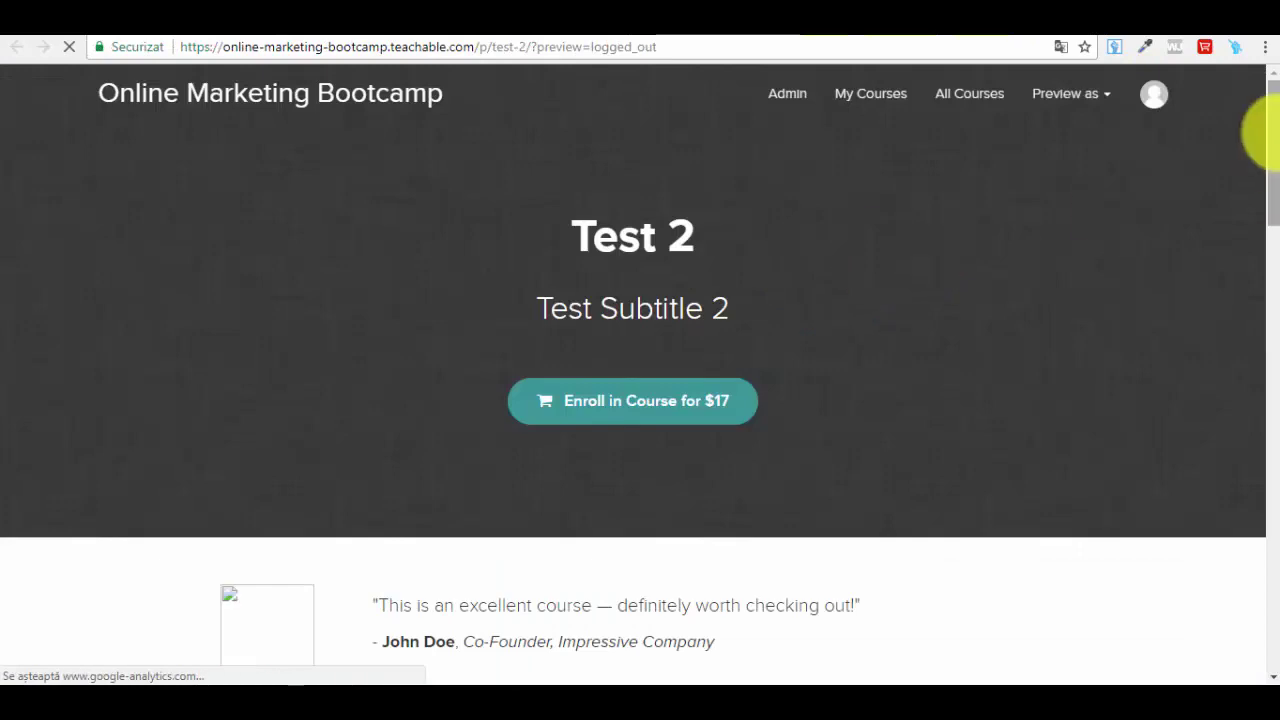
pyautogui.moveTo(1257, 129); pyautogui.dragTo(1264, 198)
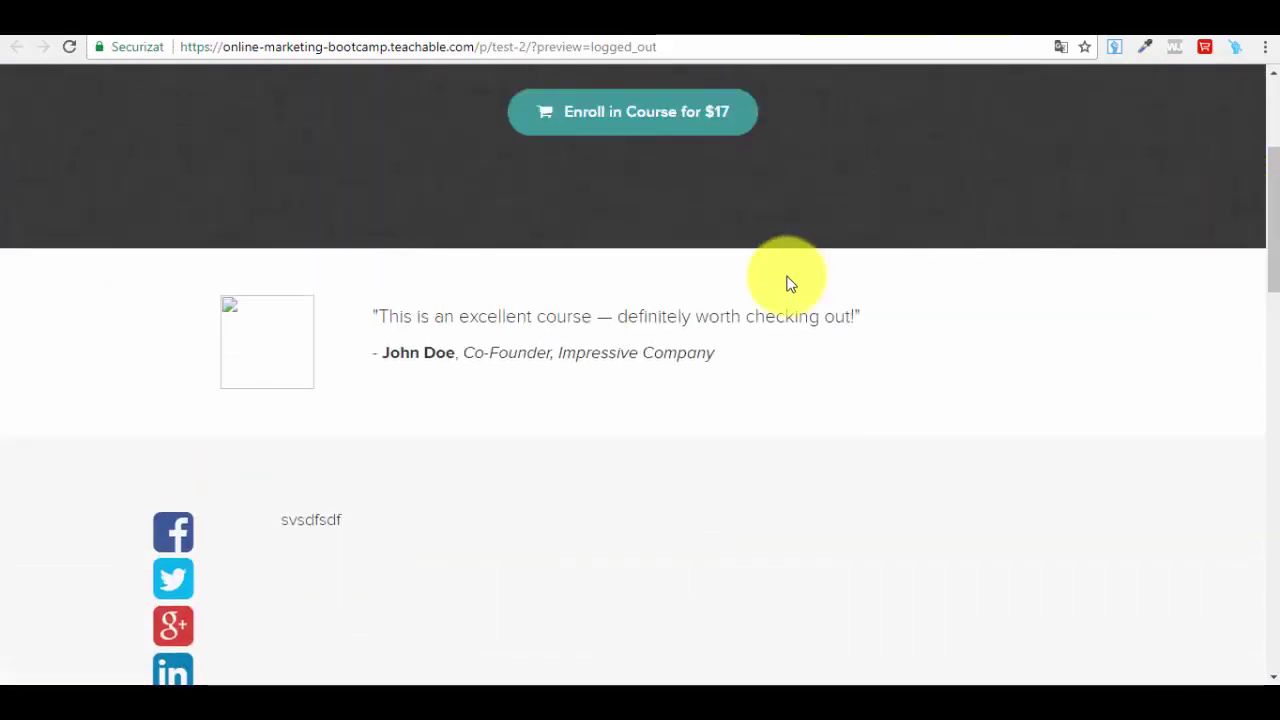
pyautogui.moveTo(1257, 314); pyautogui.dragTo(1257, 120)
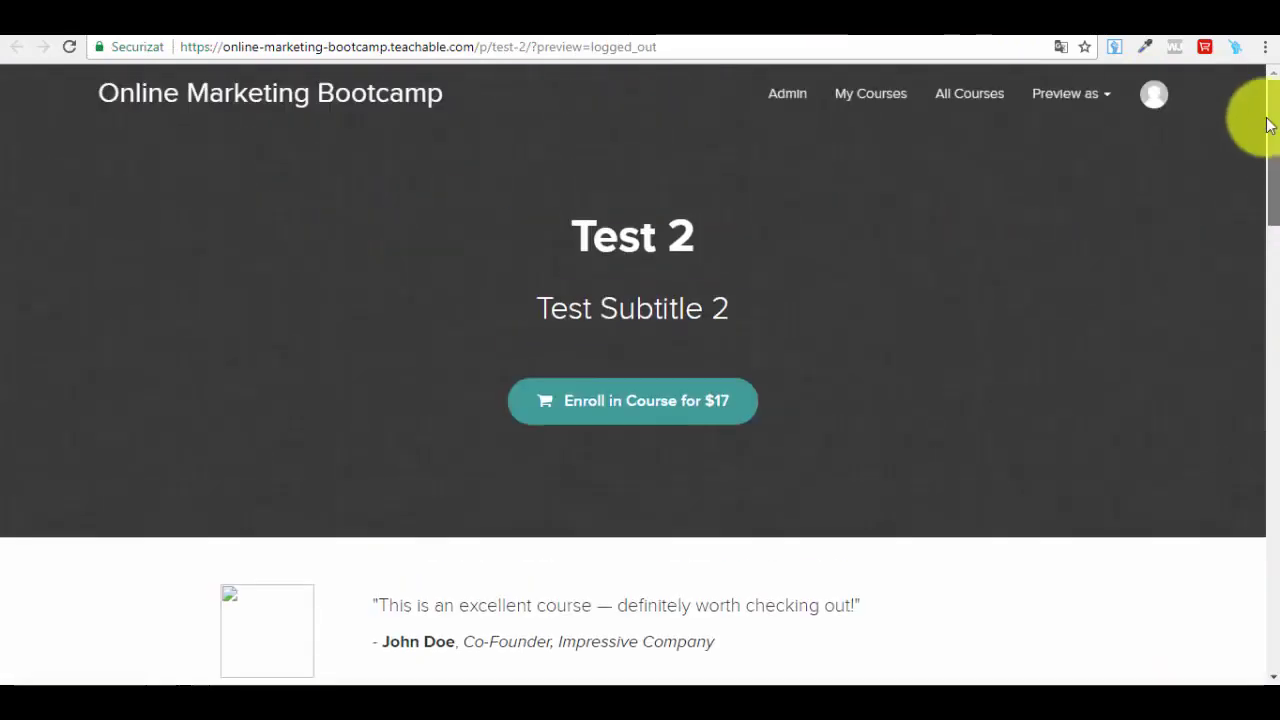
pyautogui.hotkey('alt', 'Left')
pyautogui.moveTo(1268, 195); pyautogui.dragTo(1265, 110)
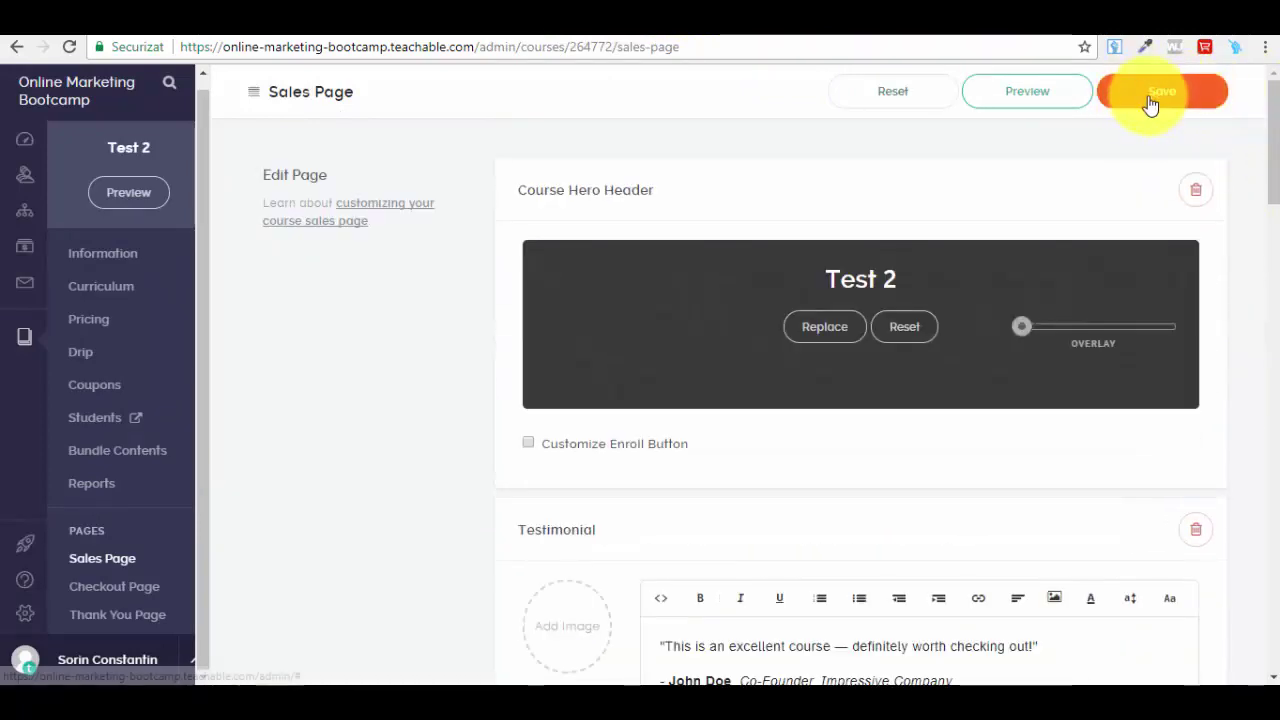